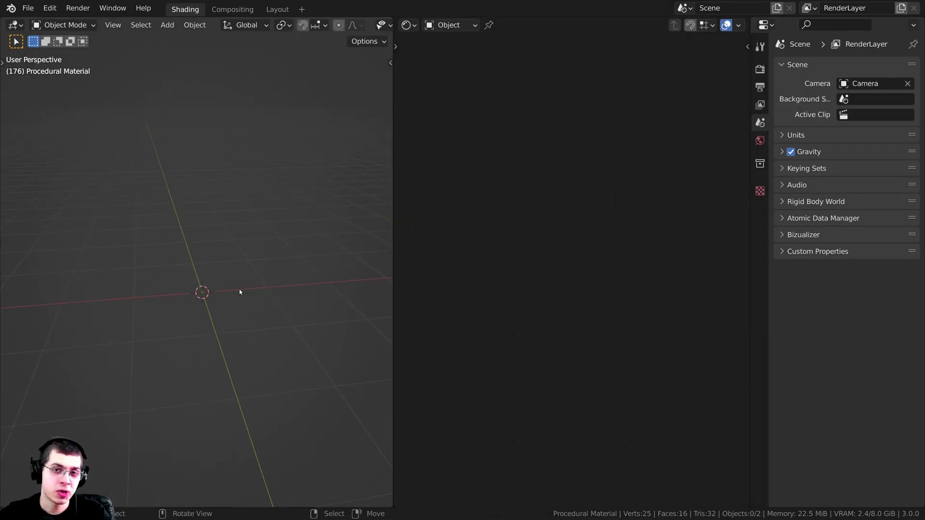
Step: Add a plane mesh at the world origin
{"action": "key", "text": "shift+a"}
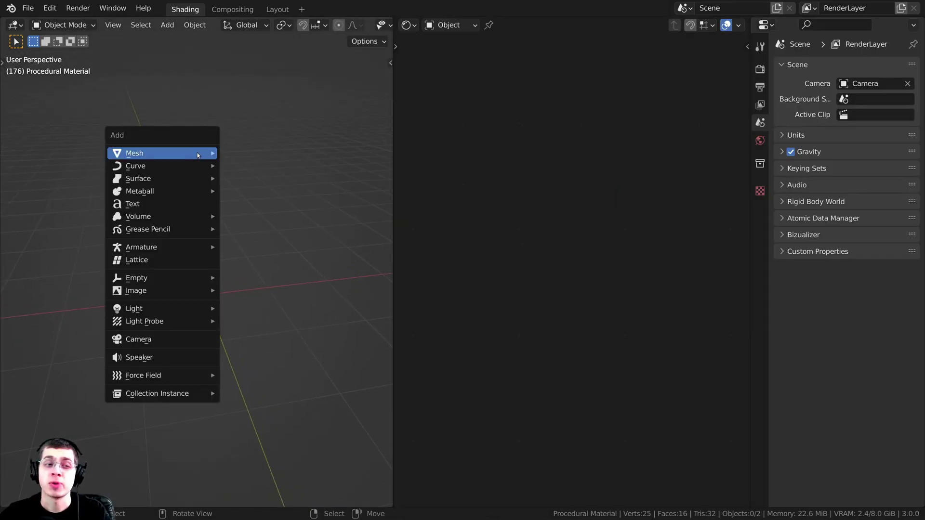
{"action": "mouse_move", "coordinate": [198, 155]}
{"action": "left_click", "coordinate": [240, 153]}
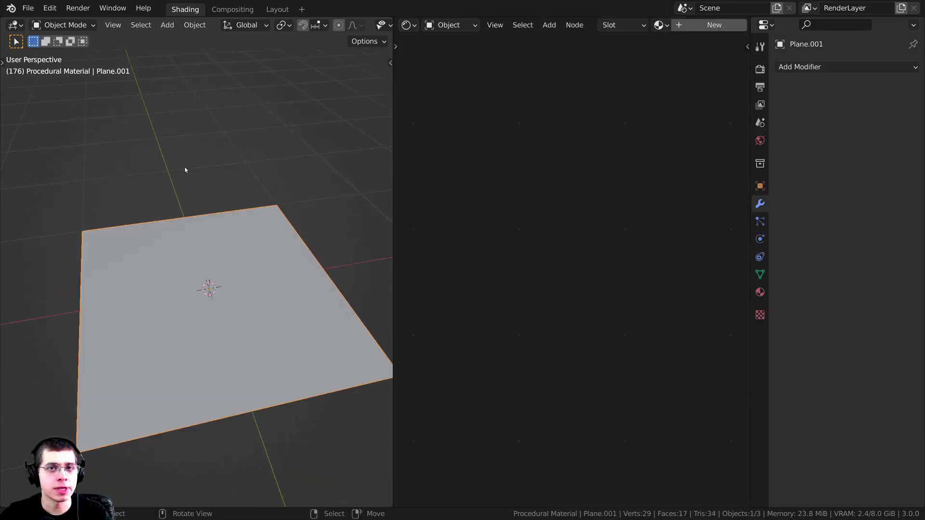
{"action": "middle_click_drag", "start_coordinate": [185, 168], "coordinate": [202, 163]}
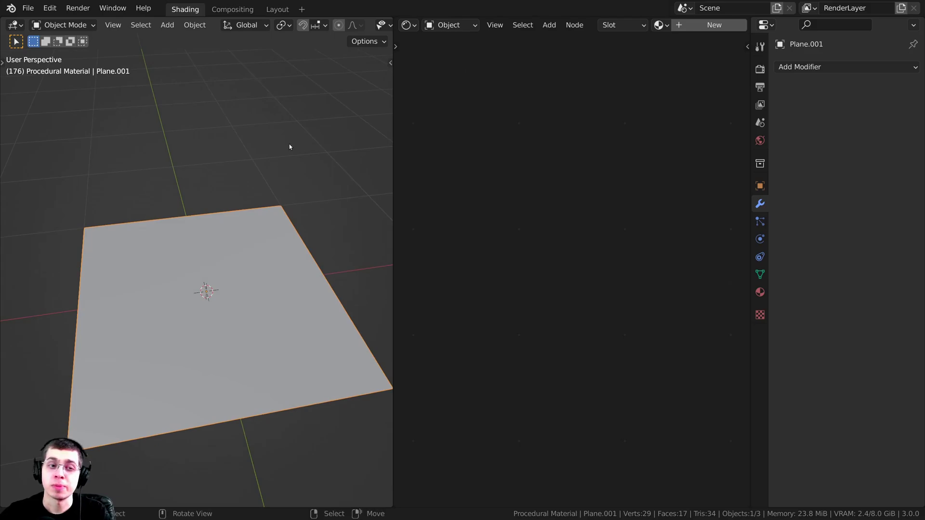
Step: Subdivide the whole plane six times in Edit Mode, and return to Object Mode
{"action": "key", "text": "Tab"}
{"action": "right_click", "coordinate": [264, 137]}
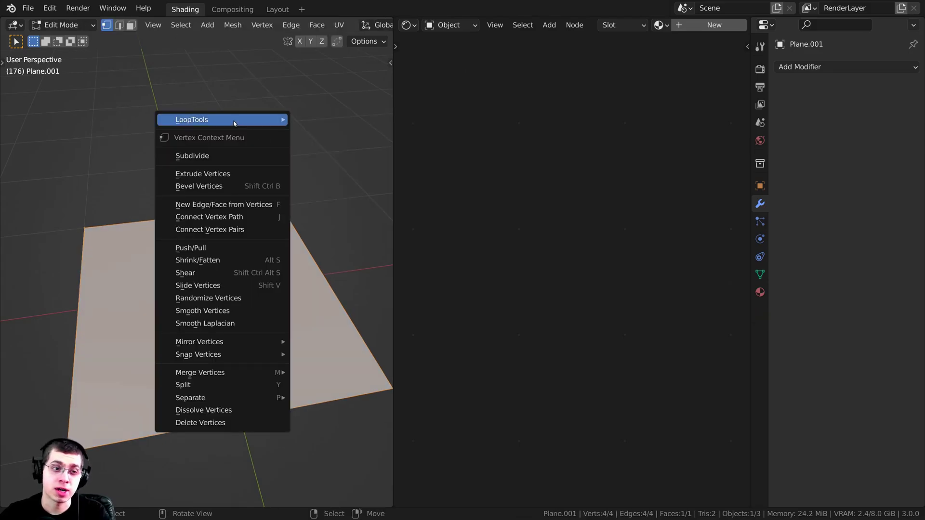
{"action": "left_click", "coordinate": [218, 156]}
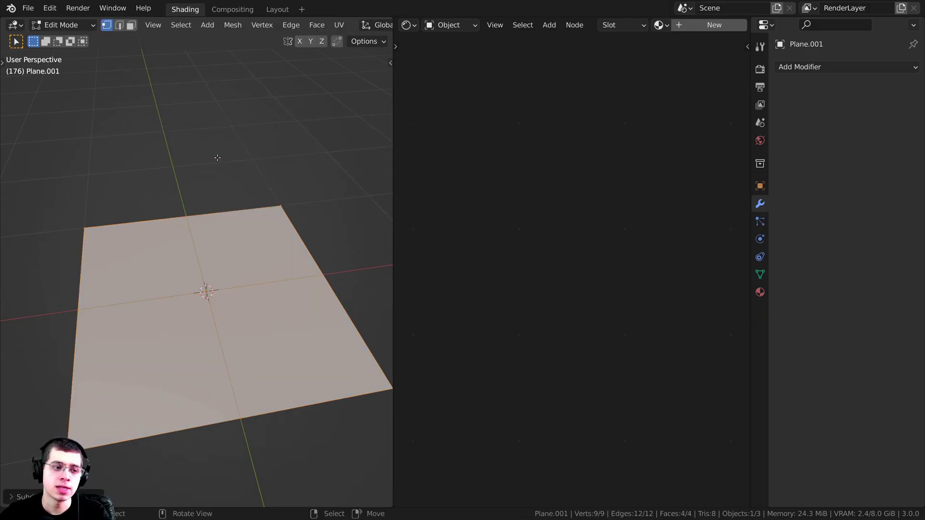
{"action": "right_click", "coordinate": [218, 158]}
{"action": "left_click", "coordinate": [217, 157]}
{"action": "right_click", "coordinate": [218, 157]}
{"action": "left_click", "coordinate": [217, 158]}
{"action": "right_click", "coordinate": [217, 158]}
{"action": "left_click", "coordinate": [217, 157]}
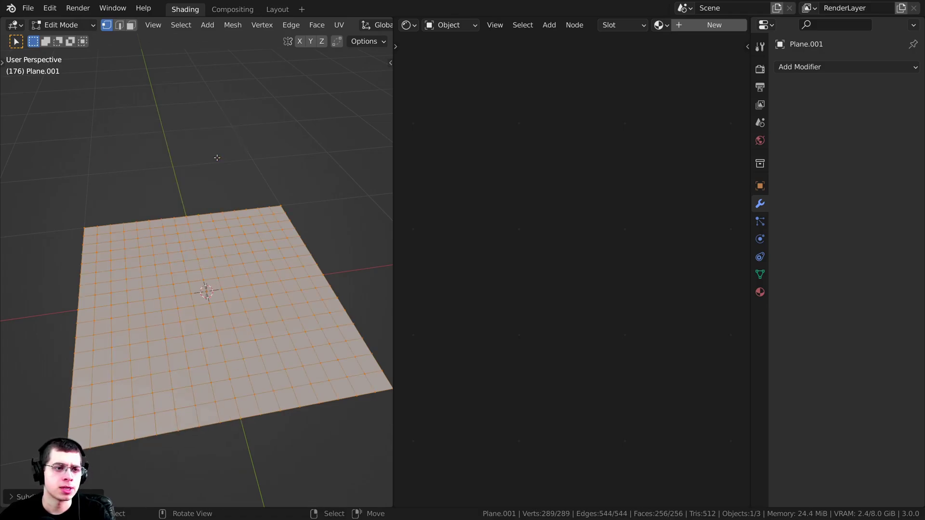
{"action": "right_click", "coordinate": [217, 158]}
{"action": "left_click", "coordinate": [217, 158]}
{"action": "right_click", "coordinate": [186, 208]}
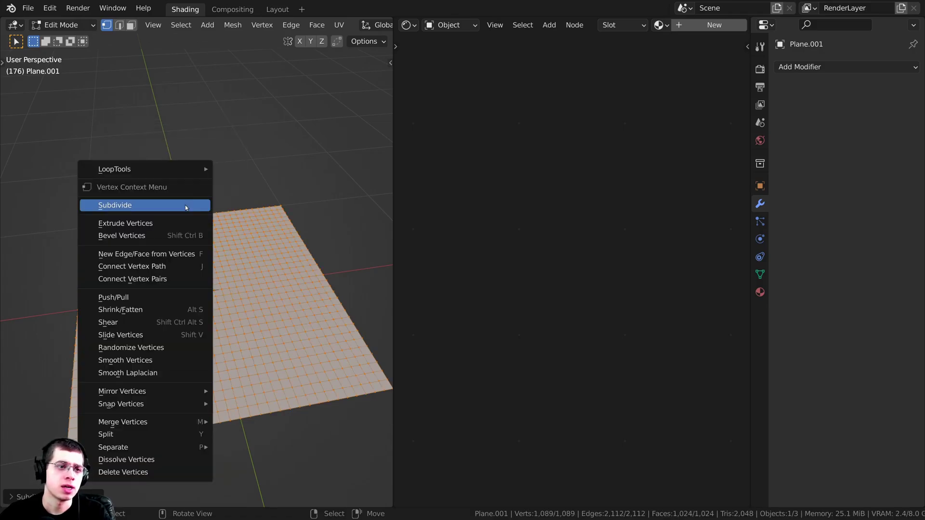
{"action": "left_click", "coordinate": [186, 207]}
{"action": "scroll", "coordinate": [232, 158], "scroll_direction": "down", "scroll_amount": 2}
{"action": "key", "text": "Tab"}
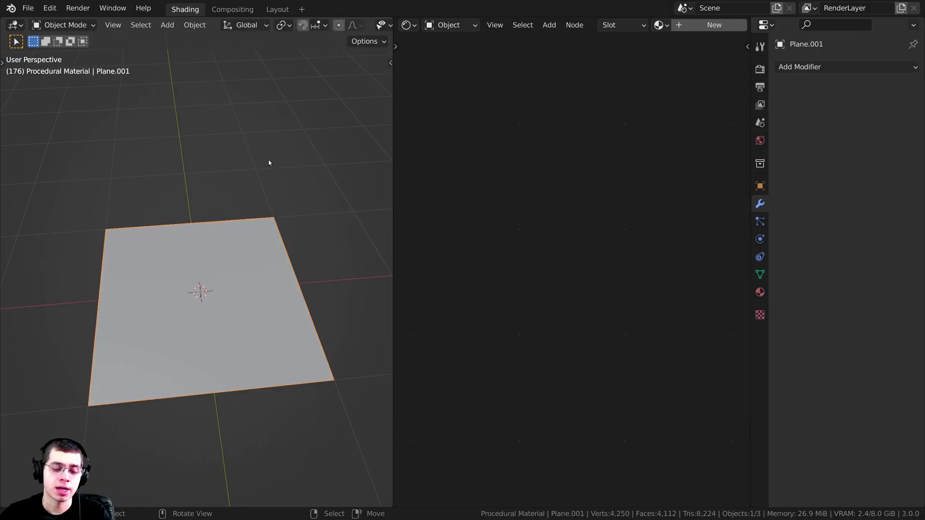
Step: Rotate the plane 90 degrees around the global X axis
{"action": "key", "text": "r"}
{"action": "type", "text": "x"}
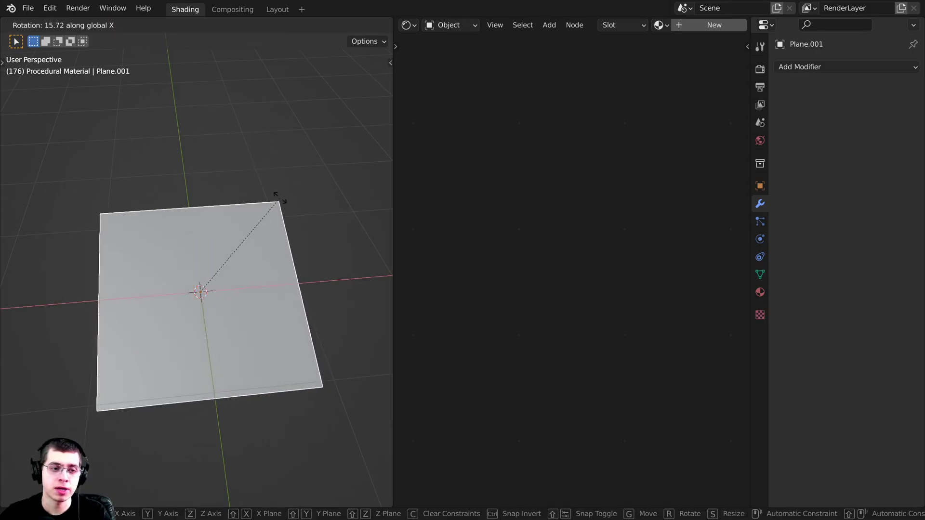
{"action": "type", "text": "90"}
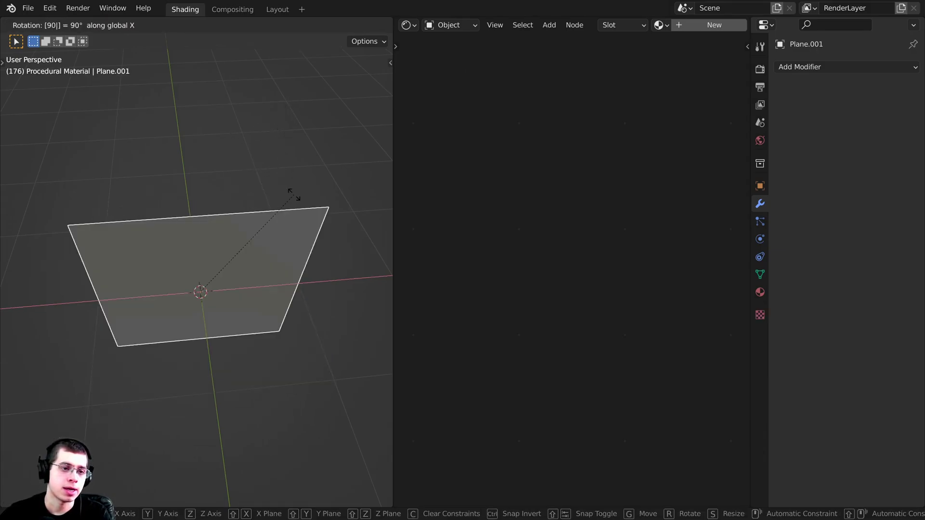
{"action": "key", "text": "Return"}
Step: Switch to the camera view and move the plane along the X axis into the left half of the camera frame
{"action": "key", "text": "KP_0"}
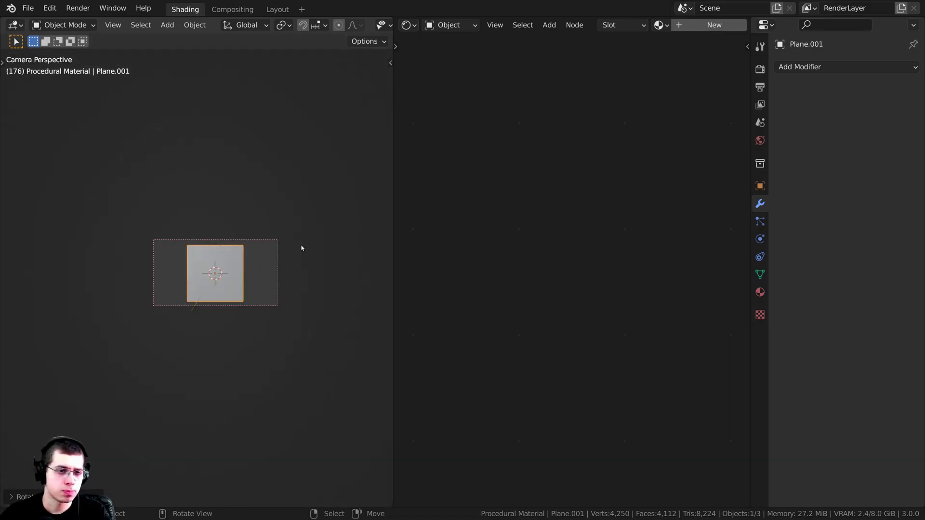
{"action": "key", "text": "g"}
{"action": "key", "text": "x"}
{"action": "left_click", "coordinate": [268, 237]}
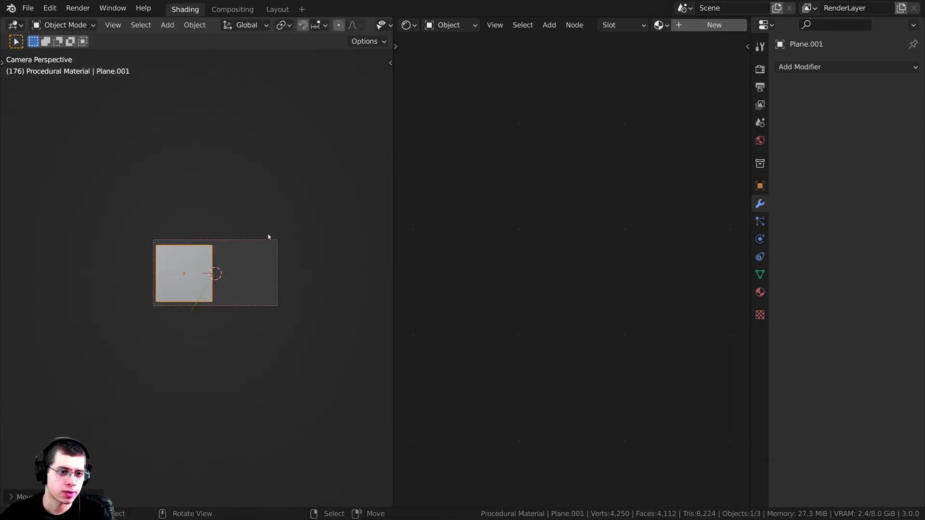
{"action": "scroll", "coordinate": [268, 238], "scroll_direction": "up", "scroll_amount": 5}
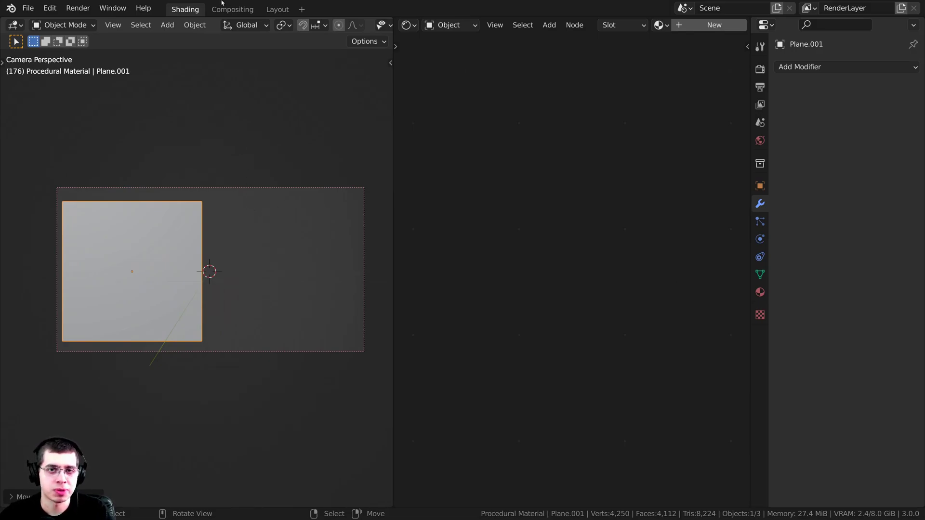
Step: Add an ico sphere at the world origin with 6 subdivisions
{"action": "key", "text": "shift+a"}
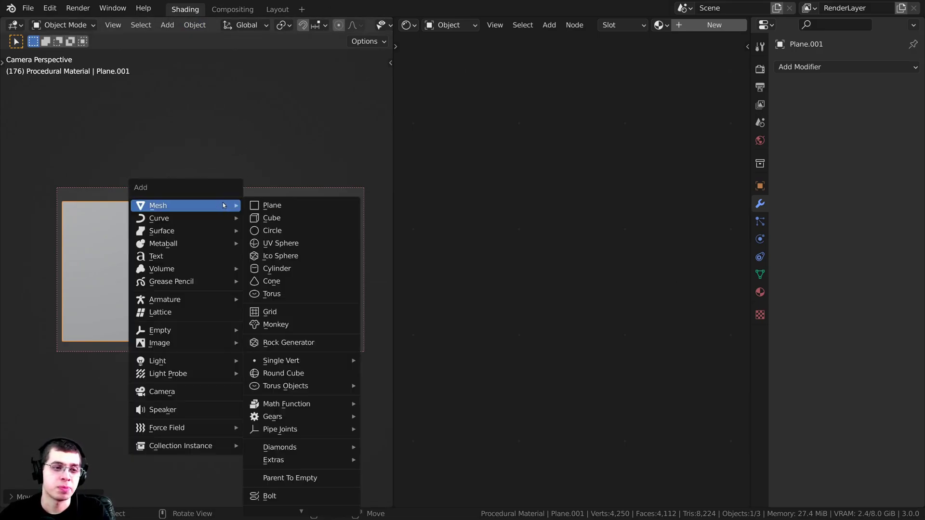
{"action": "left_click", "coordinate": [278, 253]}
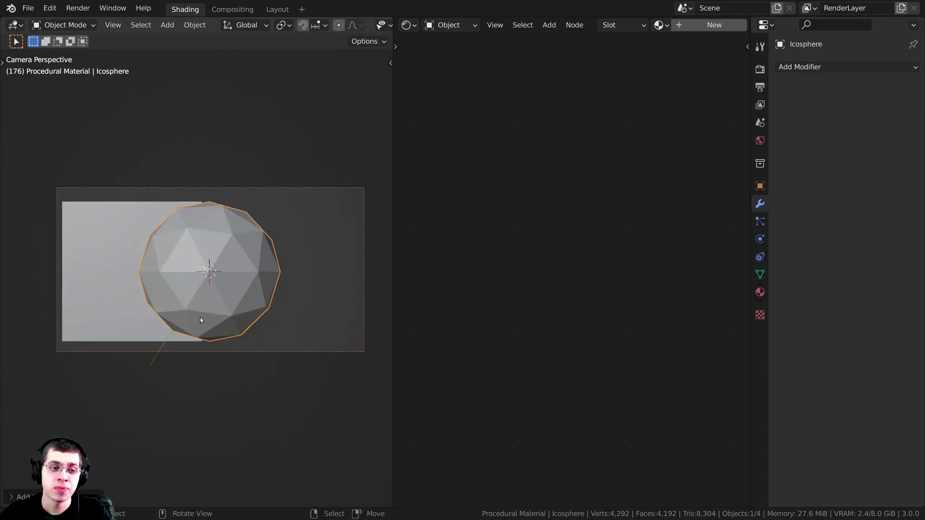
{"action": "scroll", "coordinate": [200, 319], "scroll_direction": "up", "scroll_amount": 2}
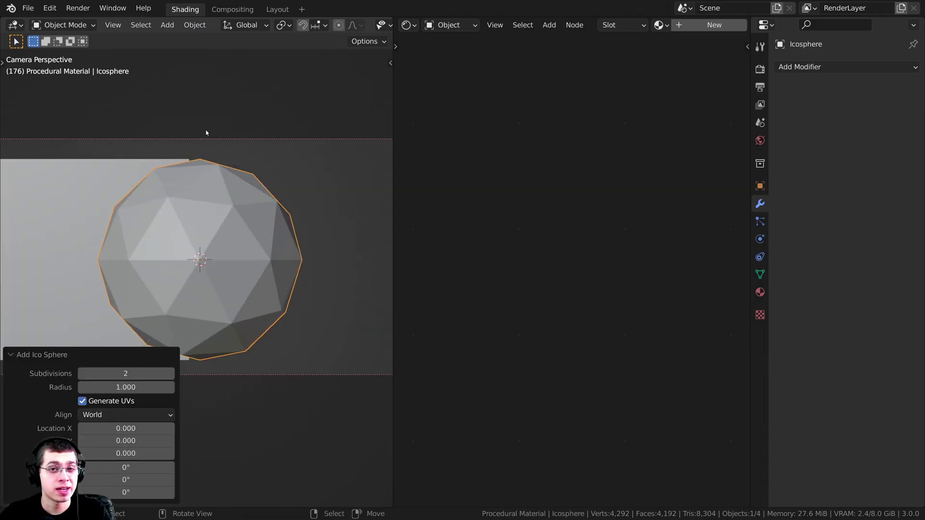
{"action": "left_click", "coordinate": [120, 373]}
{"action": "type", "text": "6"}
{"action": "key", "text": "Return"}
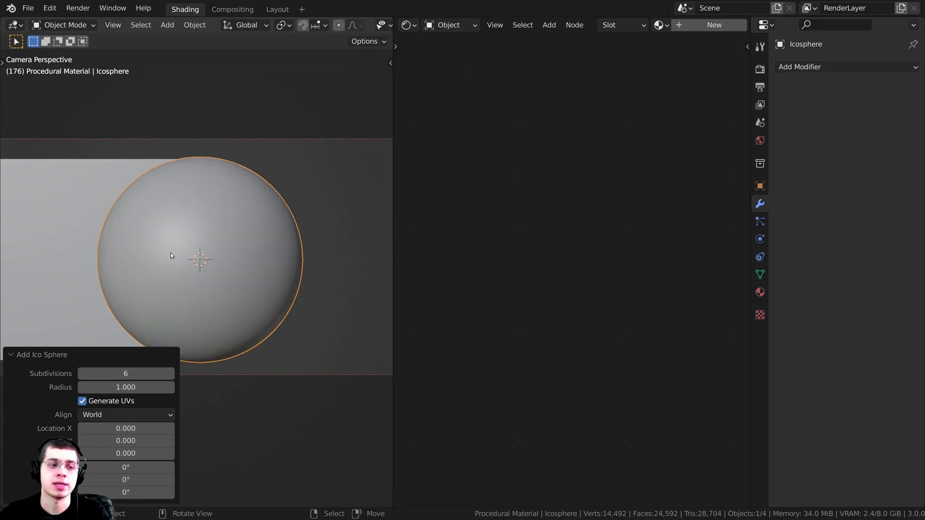
{"action": "left_click", "coordinate": [37, 352]}
Step: Apply smooth shading to the ico sphere
{"action": "middle_click_drag", "start_coordinate": [205, 215], "coordinate": [145, 219], "text": "shift"}
{"action": "scroll", "coordinate": [147, 216], "scroll_direction": "up", "scroll_amount": 3}
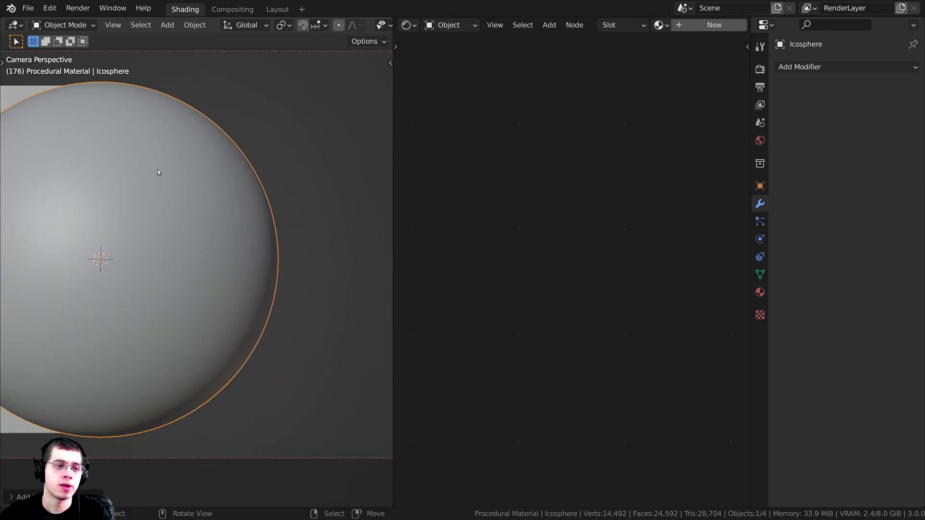
{"action": "right_click", "coordinate": [159, 170]}
{"action": "left_click", "coordinate": [113, 172]}
{"action": "scroll", "coordinate": [186, 204], "scroll_direction": "down", "scroll_amount": 5}
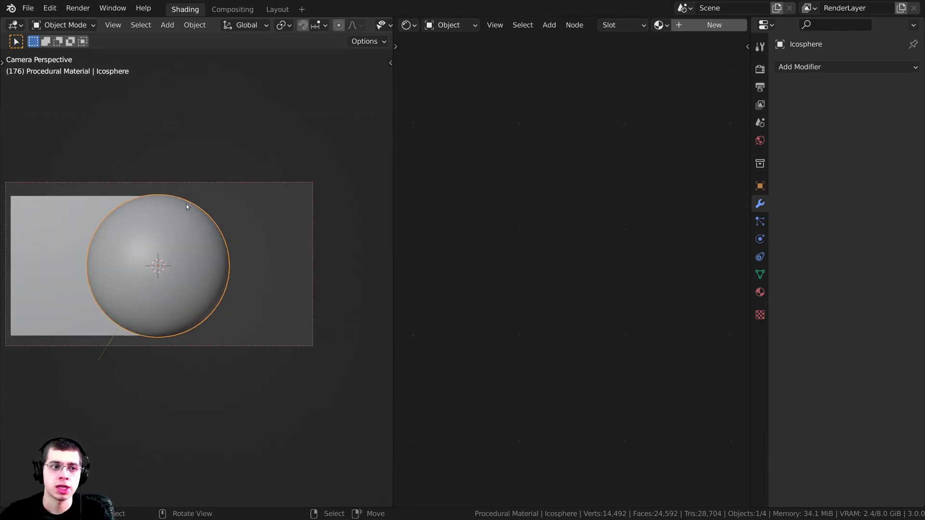
Step: Move the ico sphere along the X axis into the right half of the camera frame beside the plane, and deselect everything
{"action": "key", "text": "g"}
{"action": "key", "text": "x"}
{"action": "left_click", "coordinate": [252, 222]}
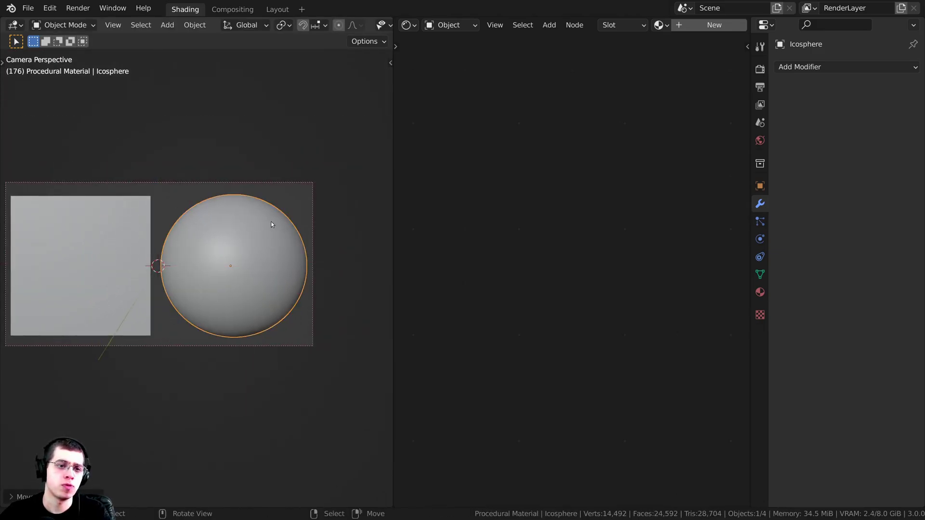
{"action": "key", "text": "g"}
{"action": "left_click", "coordinate": [265, 222]}
{"action": "key", "text": "alt+a"}
{"action": "middle_click_drag", "start_coordinate": [230, 220], "coordinate": [245, 220], "text": "shift"}
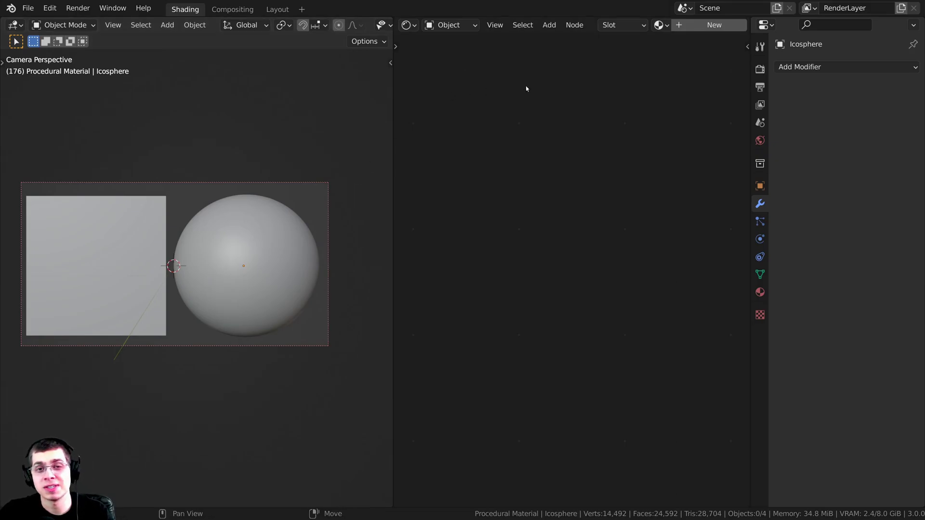
Step: Set the render engine to Cycles with the Experimental feature set
{"action": "left_click", "coordinate": [759, 69]}
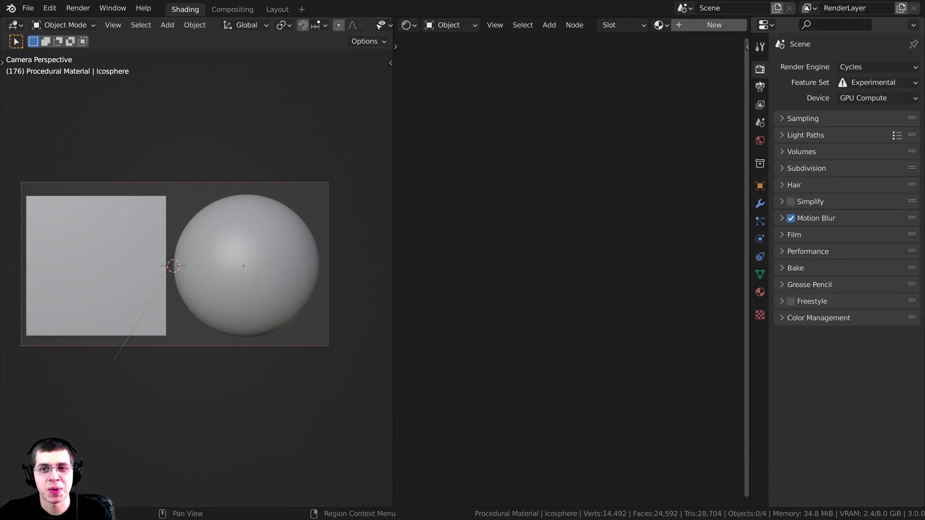
{"action": "left_click", "coordinate": [847, 69]}
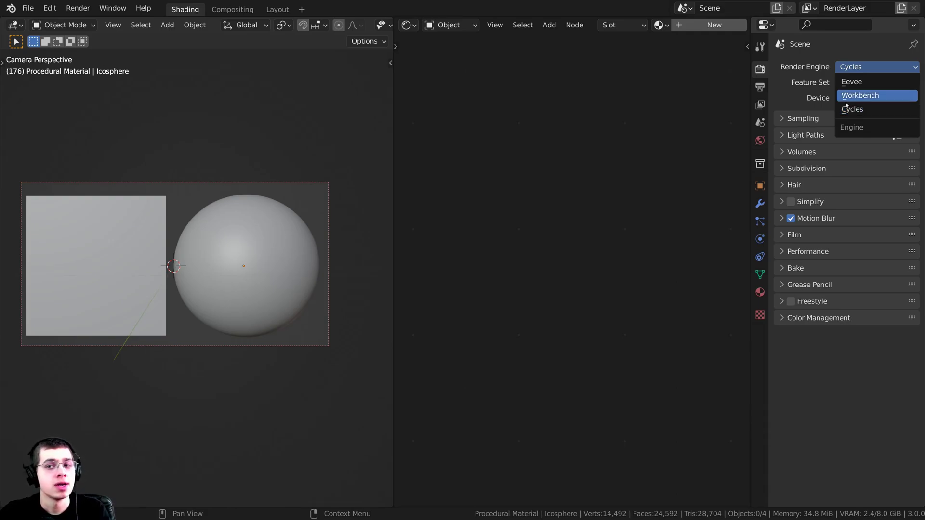
{"action": "left_click", "coordinate": [861, 111]}
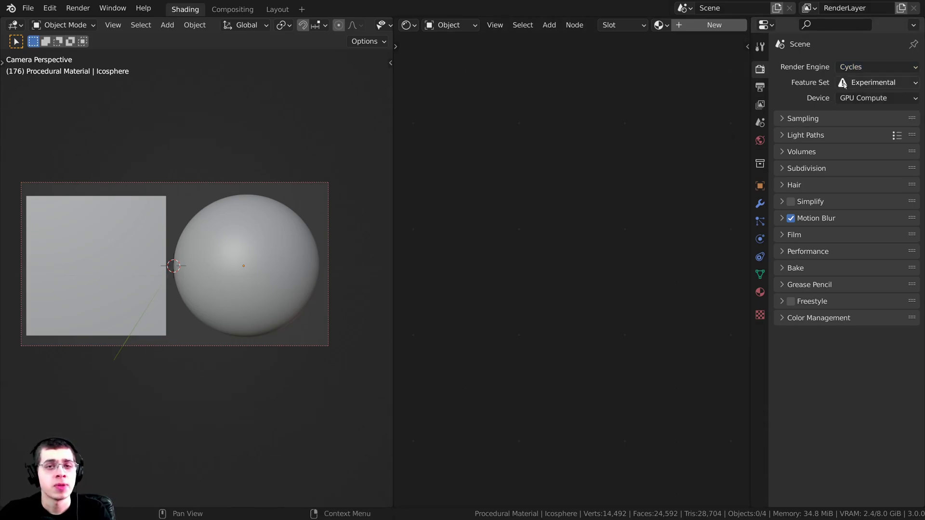
{"action": "left_click", "coordinate": [845, 85]}
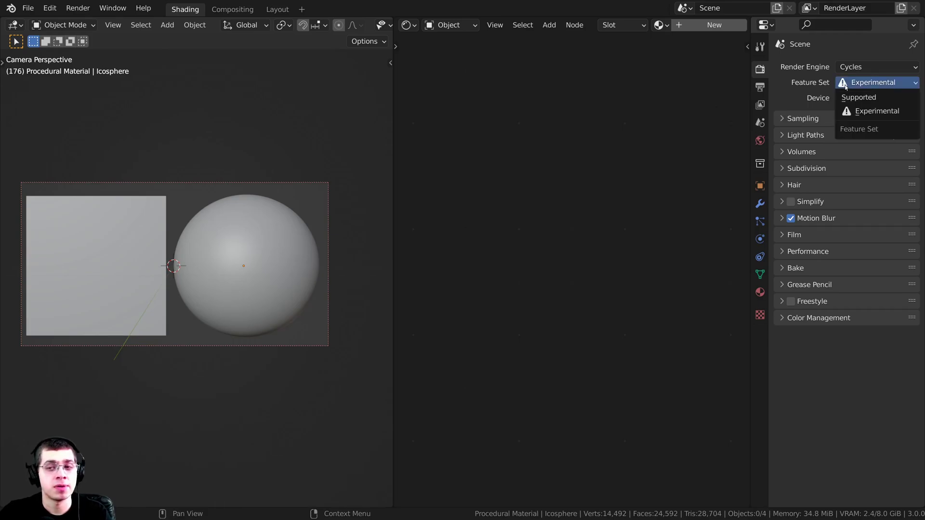
{"action": "left_click", "coordinate": [845, 85]}
{"action": "left_click", "coordinate": [853, 83]}
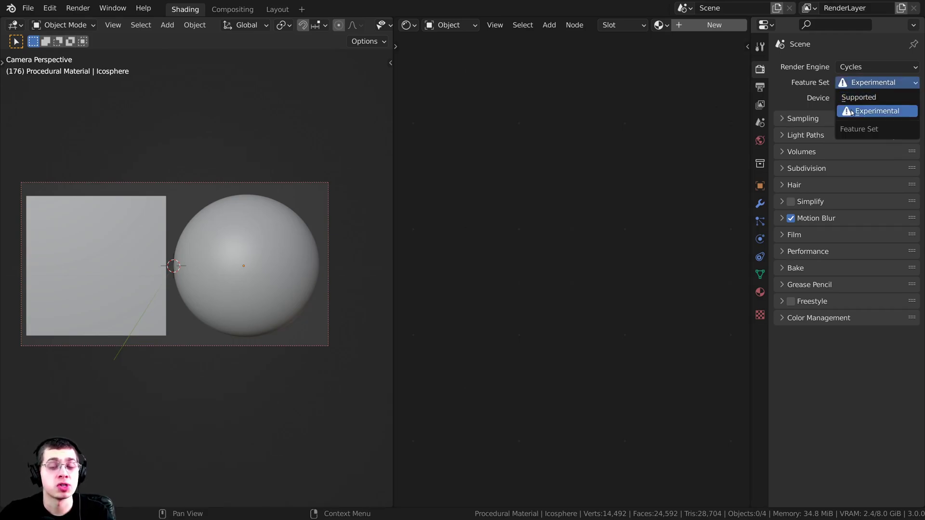
{"action": "left_click", "coordinate": [852, 112]}
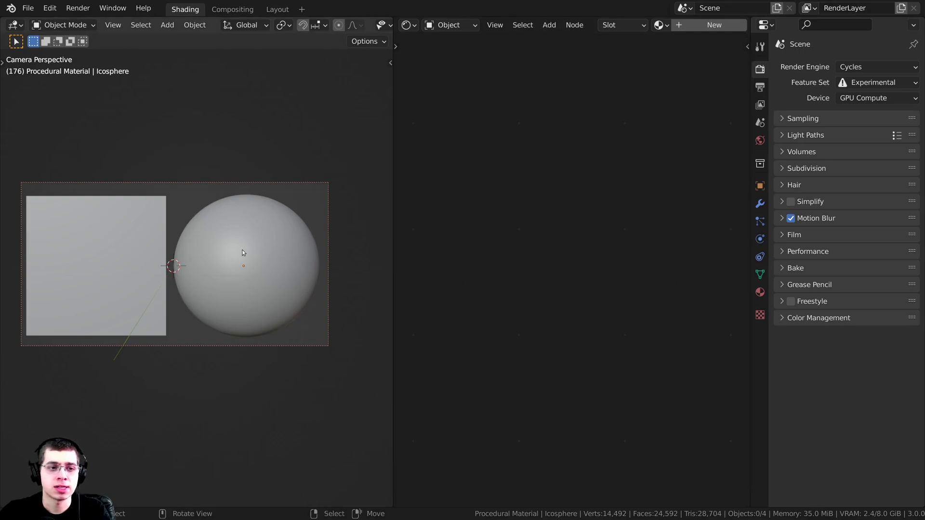
Step: Create a material named "Crosswalk Plate" on the sphere and assign the same material to the plane
{"action": "left_click", "coordinate": [244, 252]}
{"action": "left_click", "coordinate": [648, 25]}
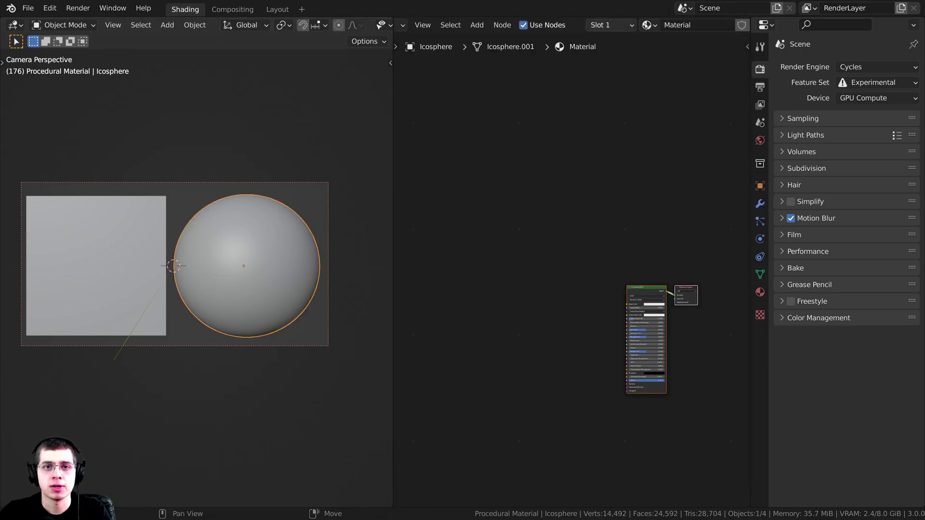
{"action": "double_click", "coordinate": [672, 25]}
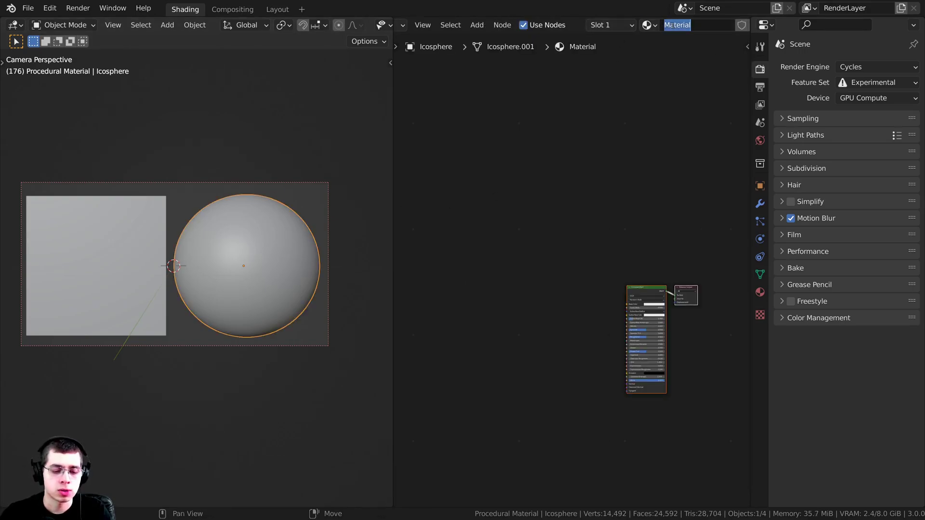
{"action": "type", "text": "Crosswalk Plate"}
{"action": "key", "text": "Return"}
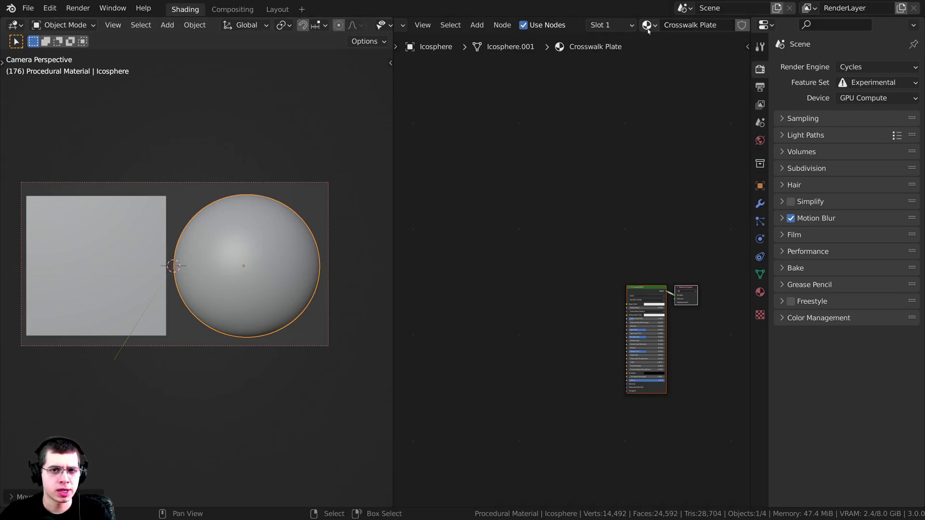
{"action": "left_click_drag", "start_coordinate": [648, 24], "coordinate": [140, 232]}
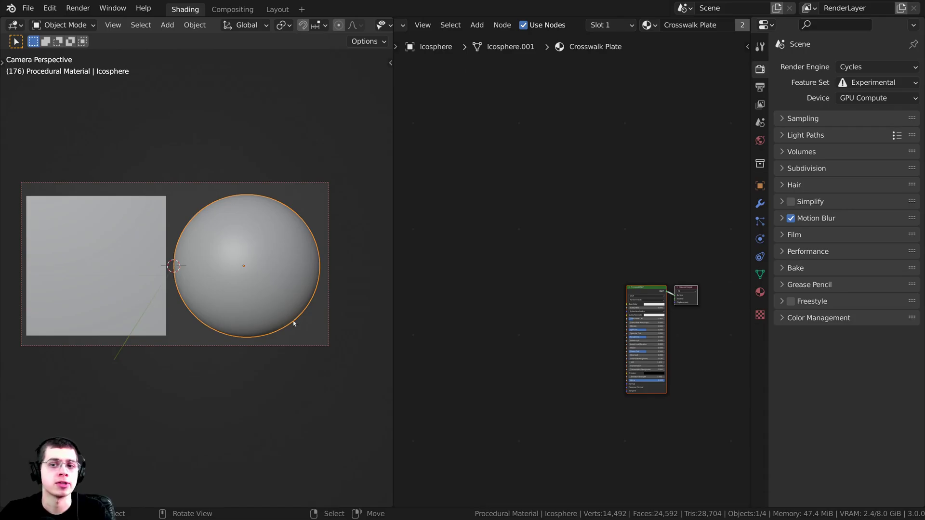
Step: Set the Crosswalk Plate material's surface displacement method to Displacement and Bump
{"action": "left_click", "coordinate": [761, 292]}
{"action": "scroll", "coordinate": [824, 198], "scroll_direction": "down", "scroll_amount": 10}
{"action": "scroll", "coordinate": [817, 229], "scroll_direction": "down", "scroll_amount": 5}
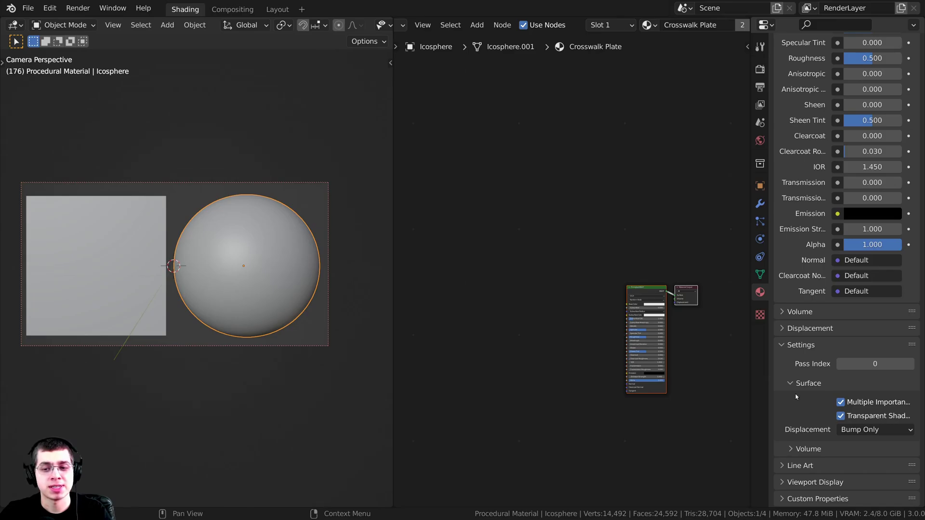
{"action": "left_click", "coordinate": [876, 430]}
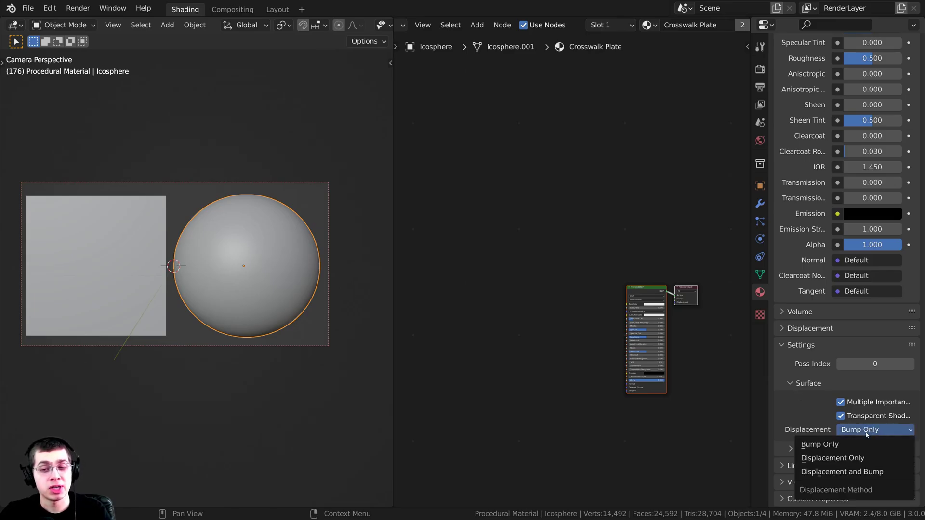
{"action": "left_click", "coordinate": [847, 472]}
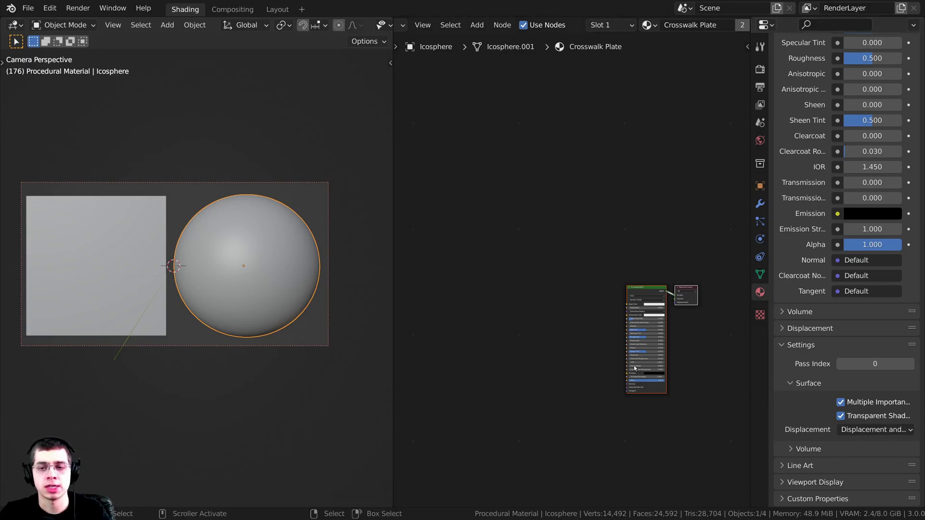
Step: Add a Subdivision Surface modifier to the sphere with Adaptive Subdivision enabled and a dicing scale of 5
{"action": "left_click", "coordinate": [760, 204]}
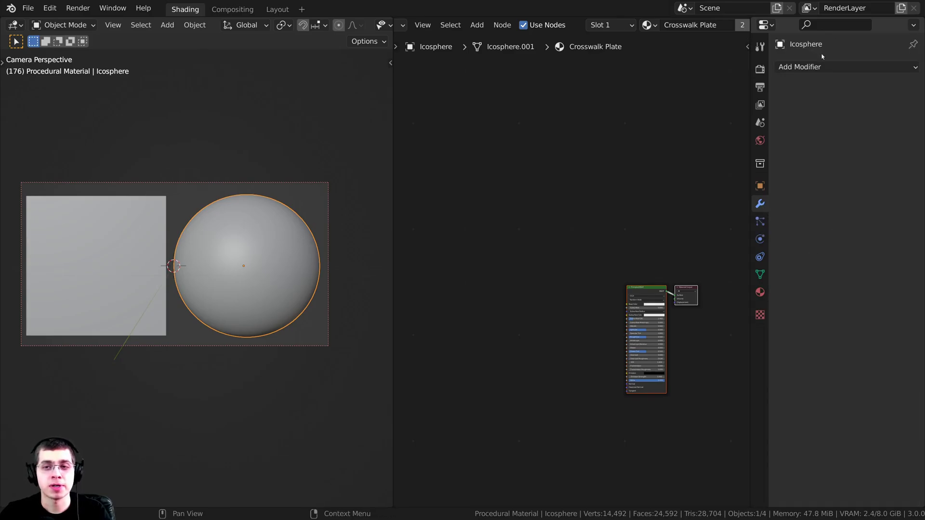
{"action": "left_click", "coordinate": [810, 68]}
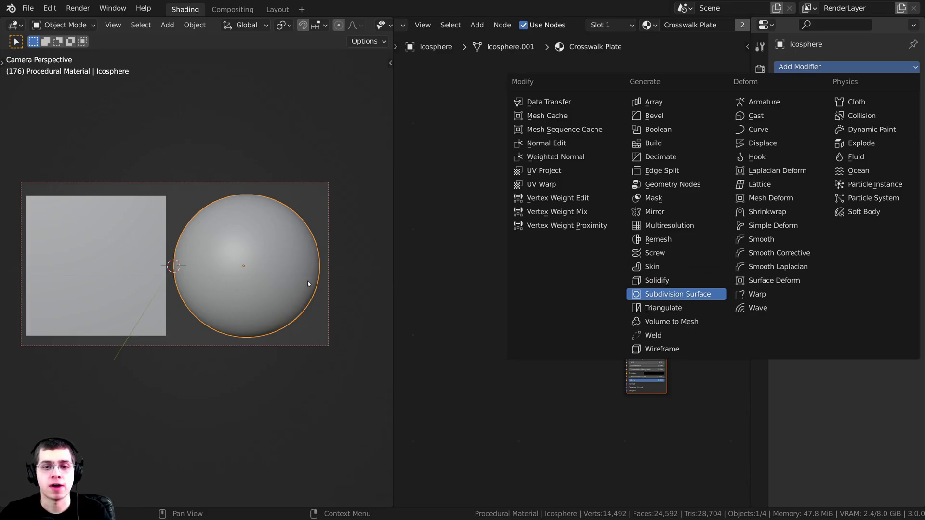
{"action": "left_click", "coordinate": [677, 294]}
{"action": "left_click_drag", "start_coordinate": [750, 138], "coordinate": [664, 138]}
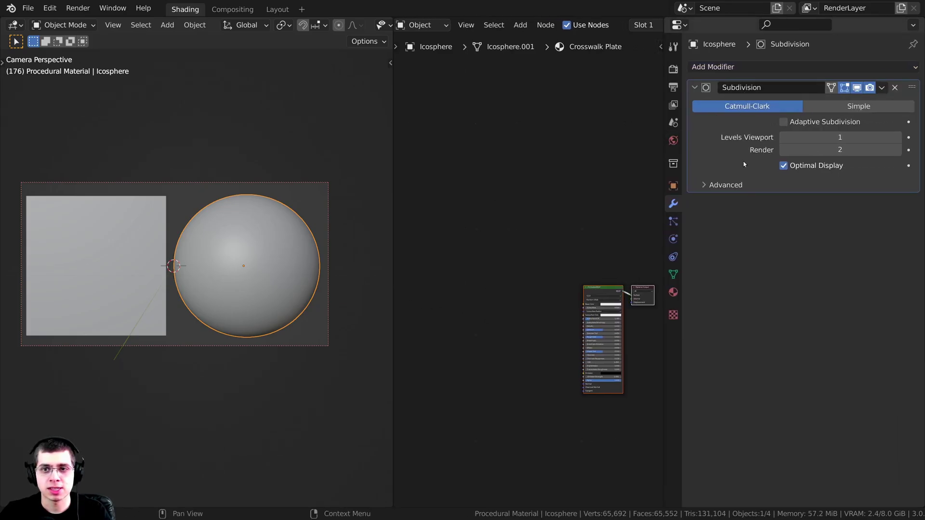
{"action": "left_click", "coordinate": [784, 122]}
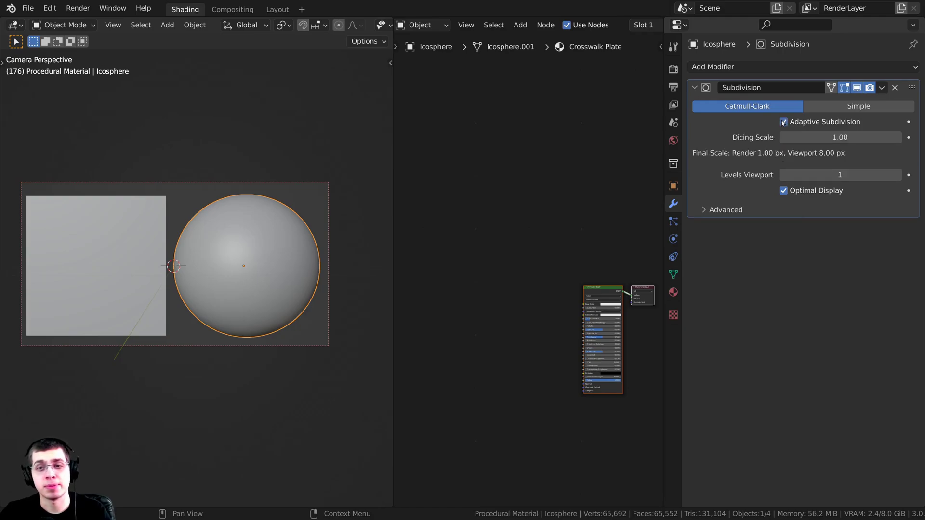
{"action": "left_click", "coordinate": [849, 138]}
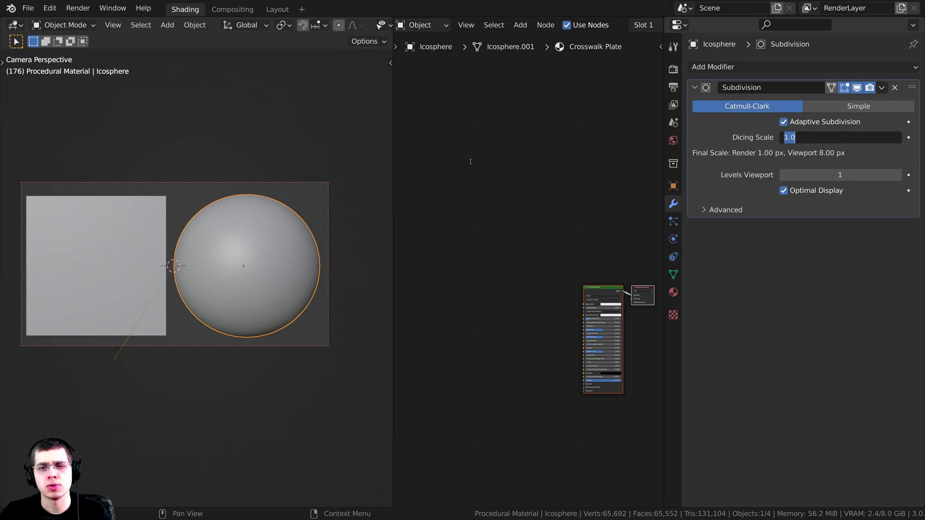
{"action": "type", "text": "5"}
{"action": "key", "text": "Return"}
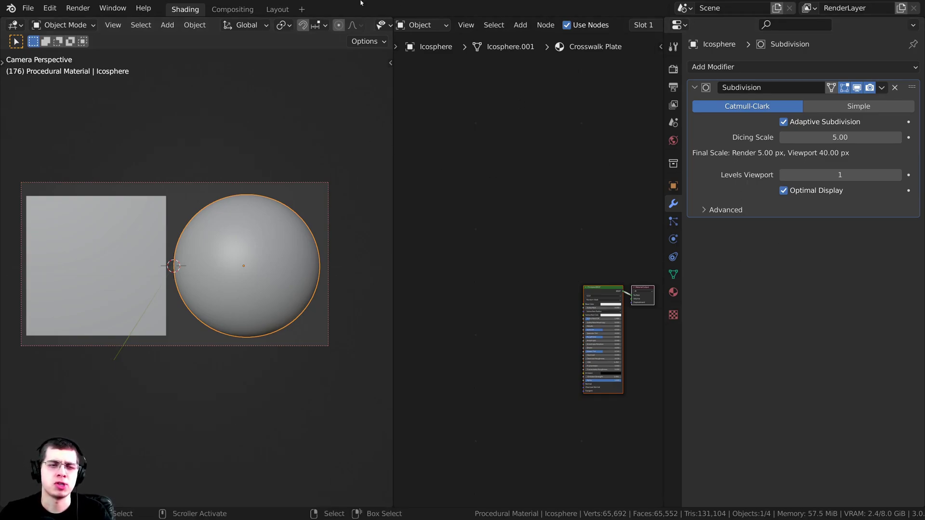
Step: Give the plane a Subdivision Surface modifier with Adaptive Subdivision enabled and a dicing scale of 2
{"action": "scroll", "coordinate": [260, 189], "scroll_direction": "up", "scroll_amount": 5}
{"action": "scroll", "coordinate": [217, 257], "scroll_direction": "down", "scroll_amount": 1}
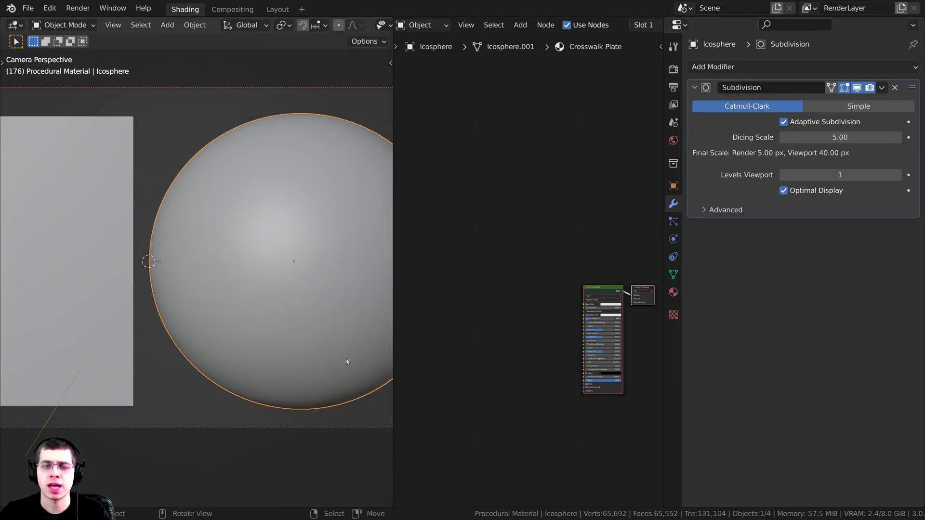
{"action": "scroll", "coordinate": [191, 229], "scroll_direction": "down", "scroll_amount": 2}
{"action": "scroll", "coordinate": [146, 201], "scroll_direction": "down", "scroll_amount": 2}
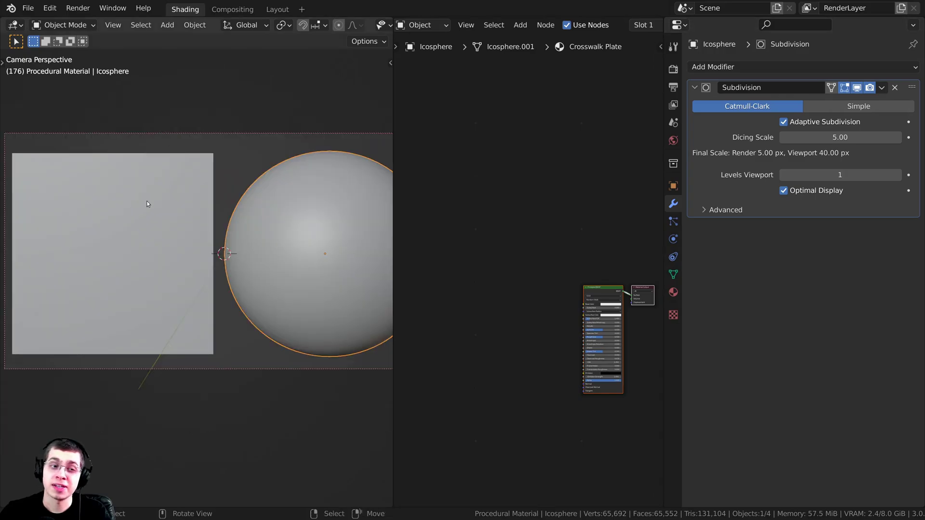
{"action": "left_click", "coordinate": [144, 202]}
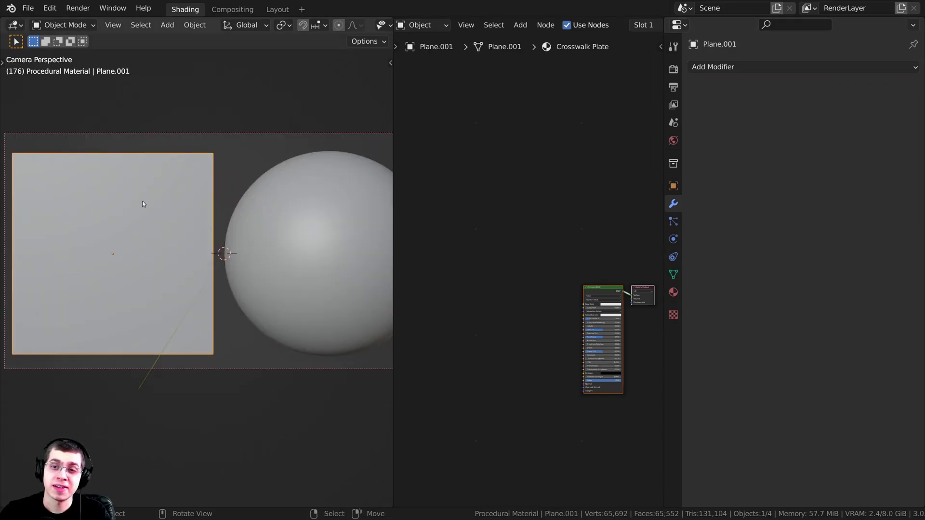
{"action": "left_click", "coordinate": [708, 68]}
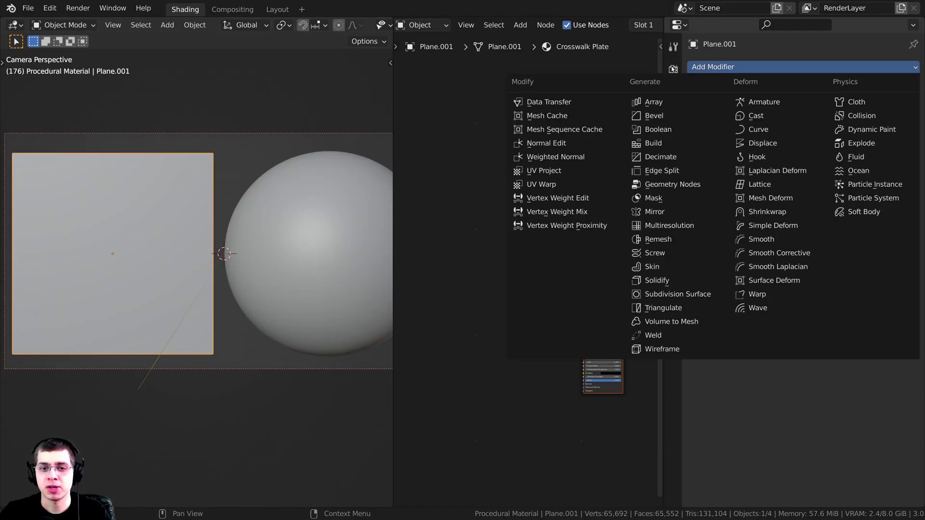
{"action": "left_click", "coordinate": [675, 294]}
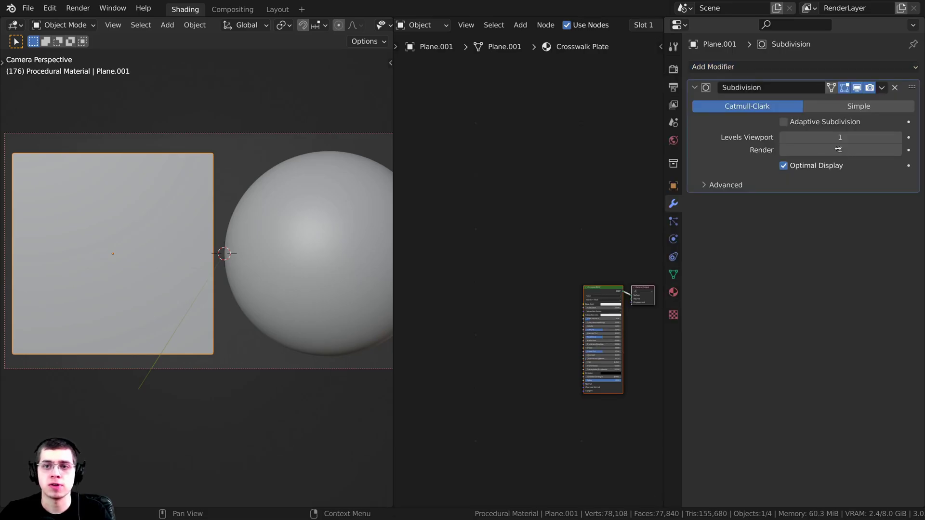
{"action": "left_click", "coordinate": [784, 122]}
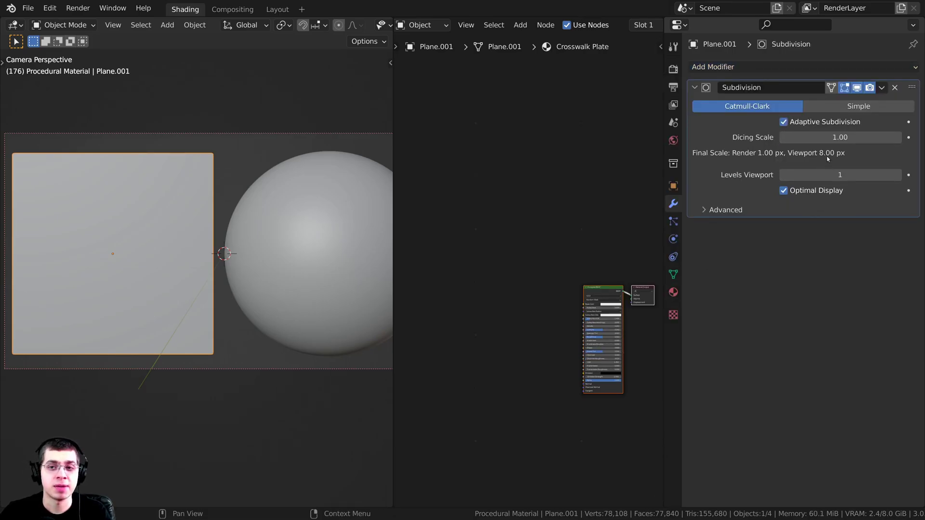
{"action": "left_click", "coordinate": [829, 137]}
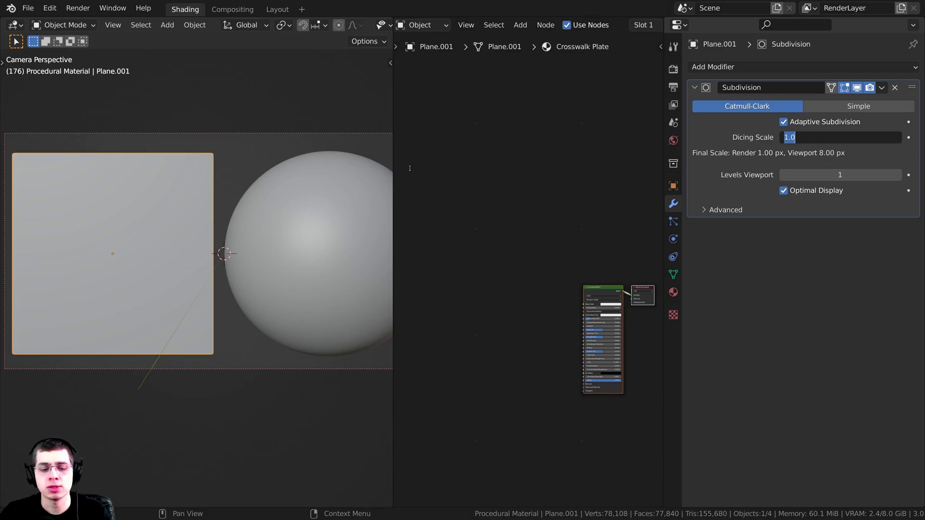
{"action": "type", "text": "2"}
{"action": "key", "text": "Return"}
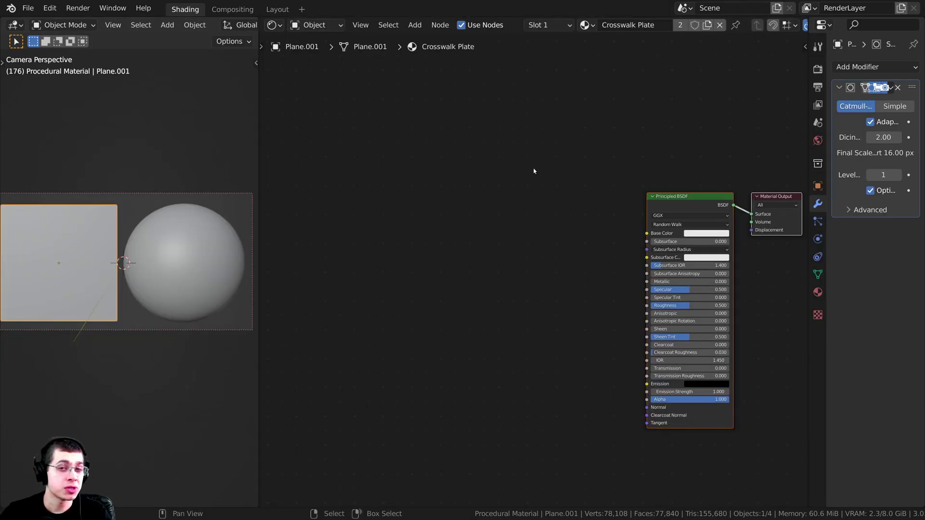
Step: Open the preferences to check that the Node Wrangler add-on is enabled
{"action": "middle_click_drag", "start_coordinate": [546, 190], "coordinate": [555, 190]}
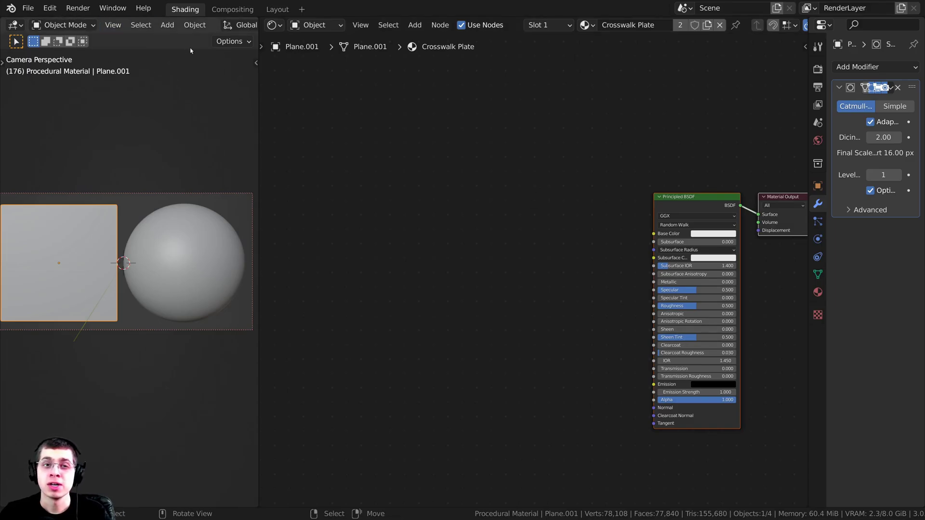
{"action": "left_click", "coordinate": [49, 7]}
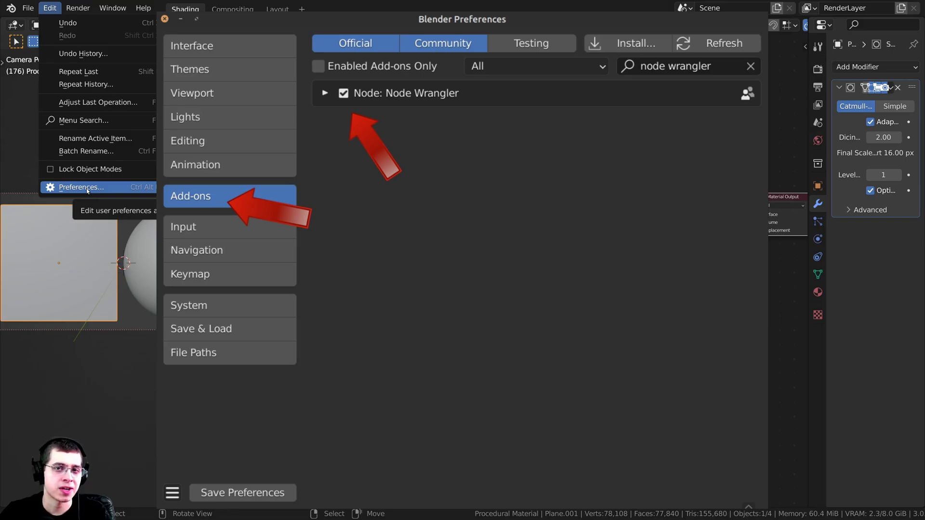
{"action": "left_click", "coordinate": [86, 189]}
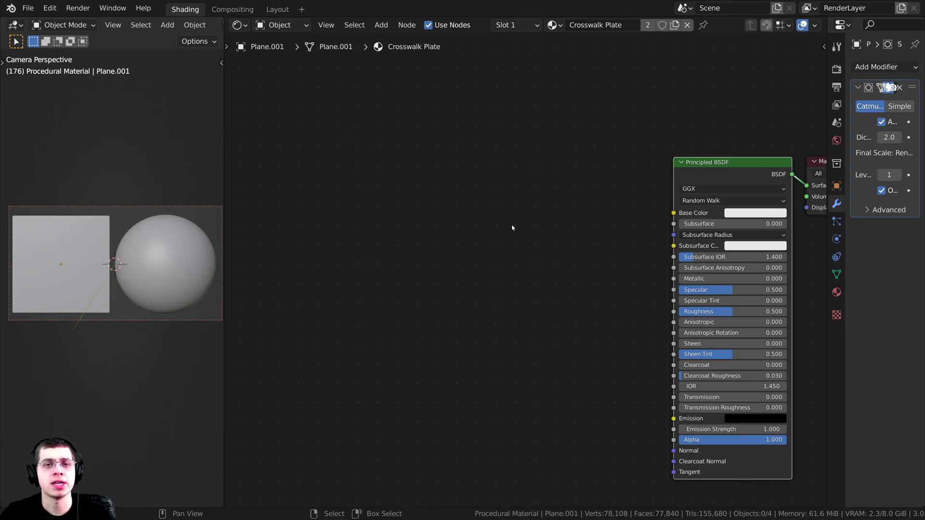
Step: Add a Texture Coordinate node to the Crosswalk Plate material and place it well to the left of the Principled BSDF
{"action": "scroll", "coordinate": [501, 270], "scroll_direction": "down", "scroll_amount": 3}
{"action": "scroll", "coordinate": [552, 273], "scroll_direction": "up", "scroll_amount": 1}
{"action": "middle_click_drag", "start_coordinate": [491, 304], "coordinate": [548, 254]}
{"action": "scroll", "coordinate": [548, 254], "scroll_direction": "up", "scroll_amount": 1}
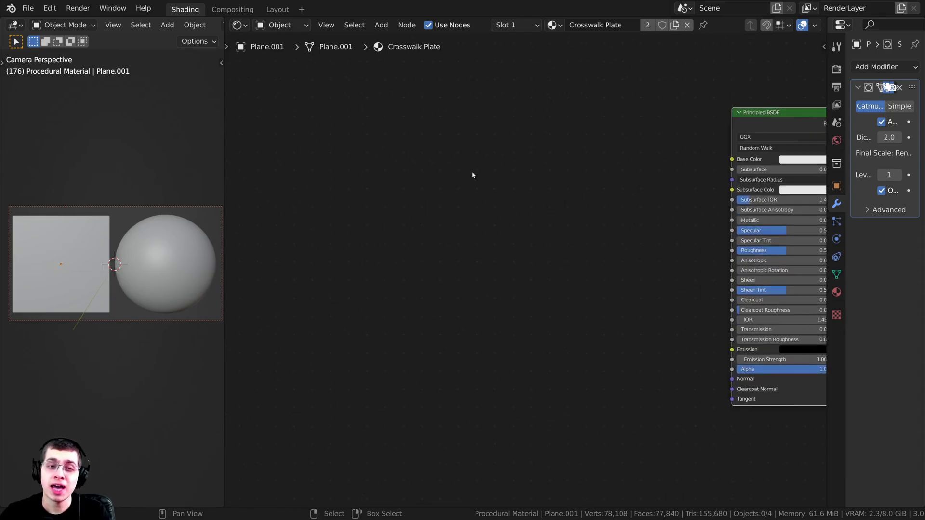
{"action": "key", "text": "shift+a"}
{"action": "left_click", "coordinate": [450, 157]}
{"action": "type", "text": "tex"}
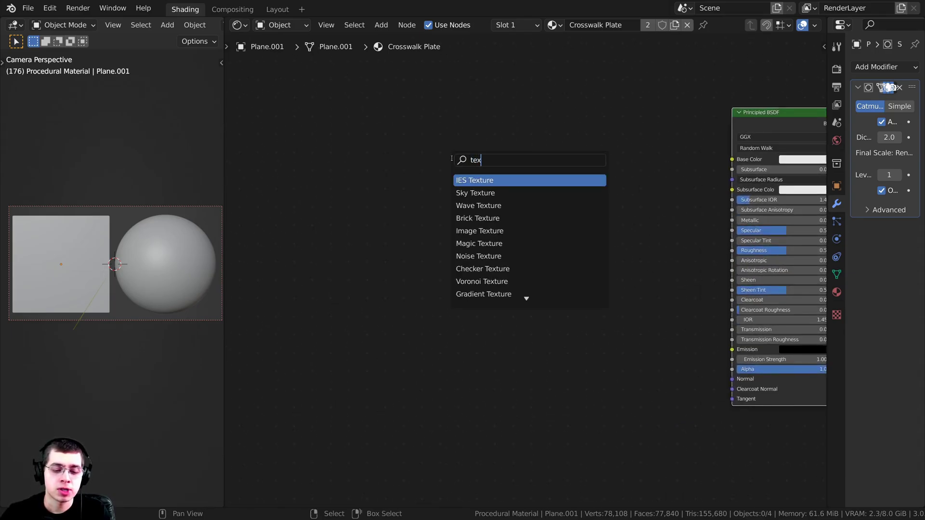
{"action": "type", "text": "ture c"}
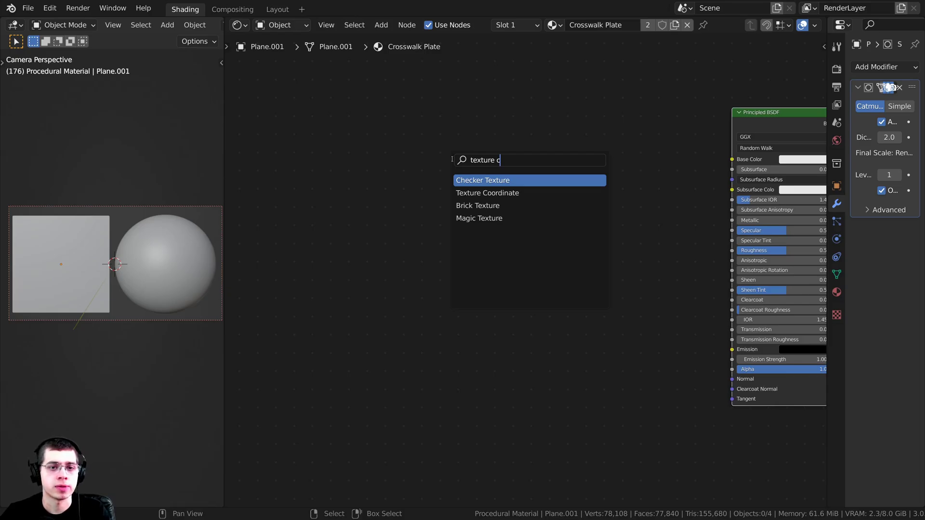
{"action": "left_click", "coordinate": [487, 193]}
{"action": "left_click", "coordinate": [301, 212]}
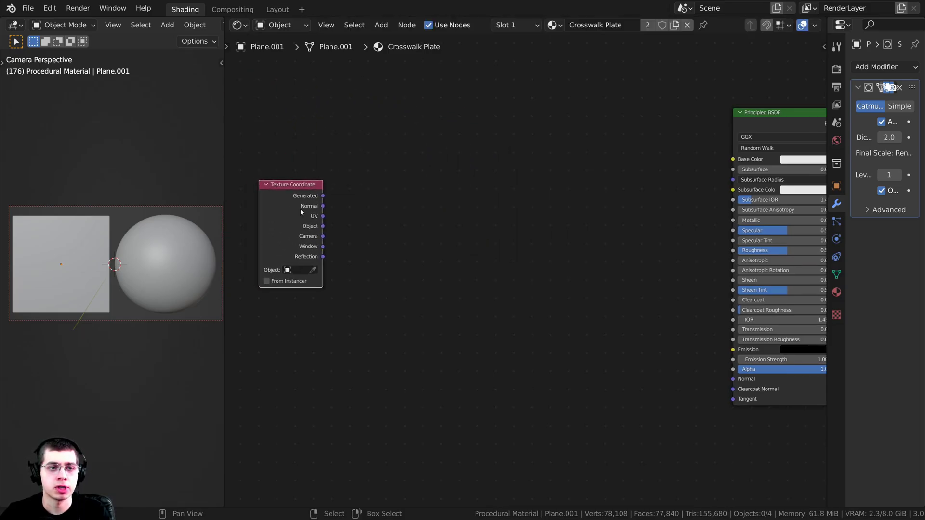
{"action": "scroll", "coordinate": [300, 212], "scroll_direction": "down", "scroll_amount": 1}
{"action": "middle_click_drag", "start_coordinate": [301, 212], "coordinate": [352, 214]}
{"action": "left_click_drag", "start_coordinate": [352, 213], "coordinate": [314, 208]}
Step: Switch the 3D viewport to rendered shading and narrow it to give the node editor more room
{"action": "key", "text": "z"}
{"action": "left_click", "coordinate": [127, 224]}
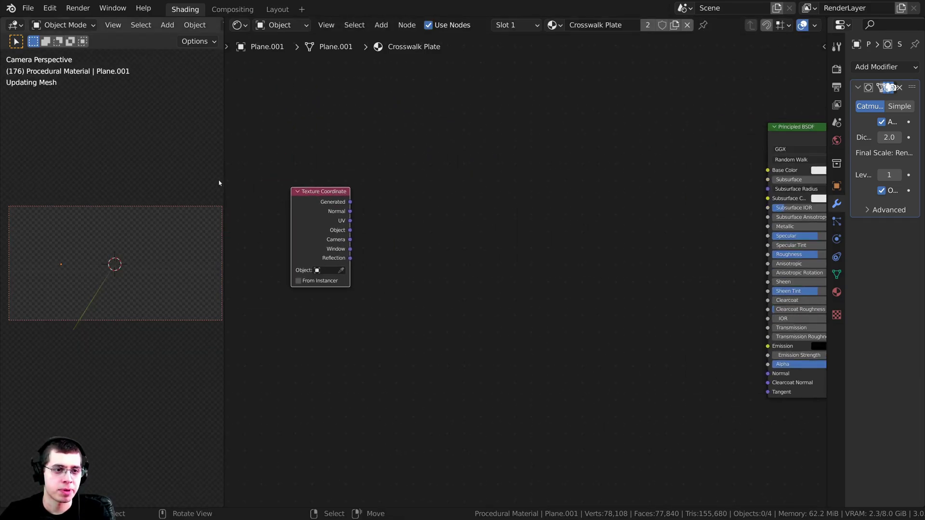
{"action": "left_click_drag", "start_coordinate": [226, 175], "coordinate": [199, 173]}
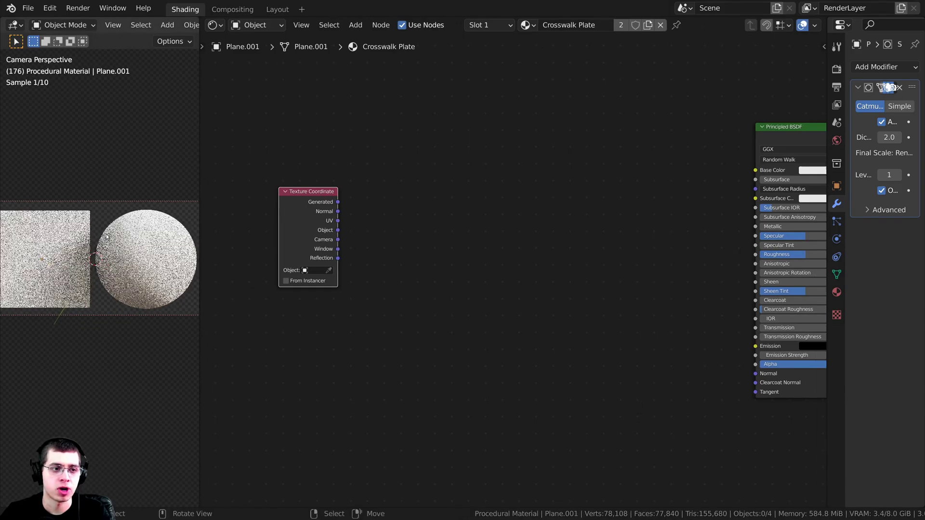
Step: Add a Vector Math node beside the Texture Coordinate node and connect the Object output to its first Vector input
{"action": "scroll", "coordinate": [362, 189], "scroll_direction": "up", "scroll_amount": 1}
{"action": "key", "text": "shift+a"}
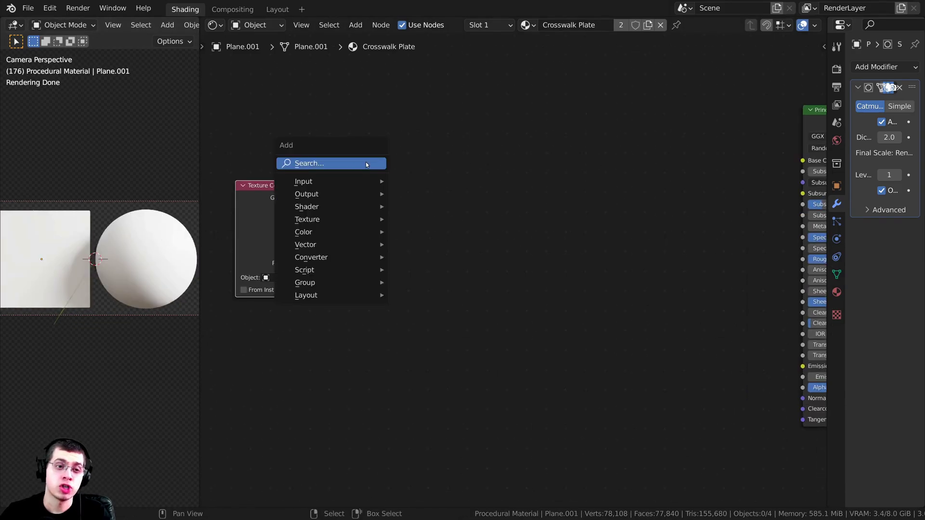
{"action": "type", "text": "vect"}
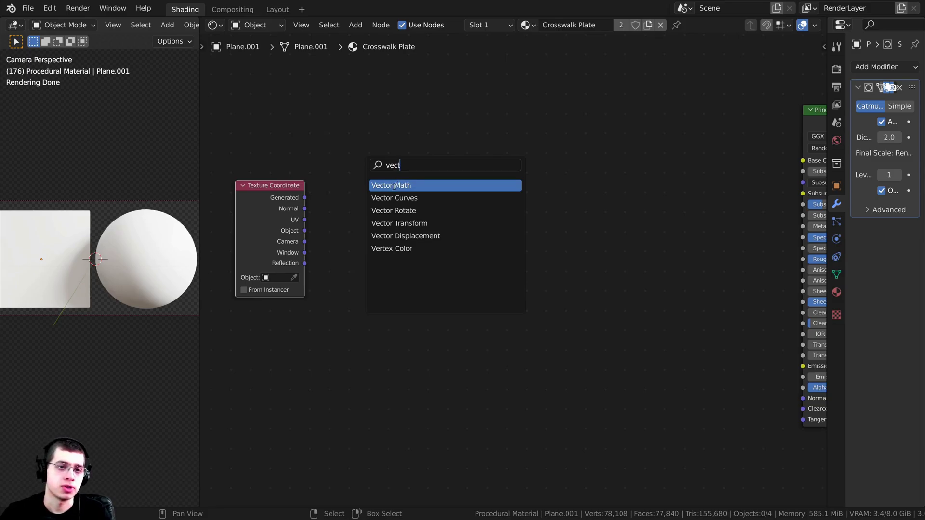
{"action": "left_click", "coordinate": [394, 186]}
{"action": "left_click", "coordinate": [407, 189]}
{"action": "scroll", "coordinate": [439, 216], "scroll_direction": "up", "scroll_amount": 2}
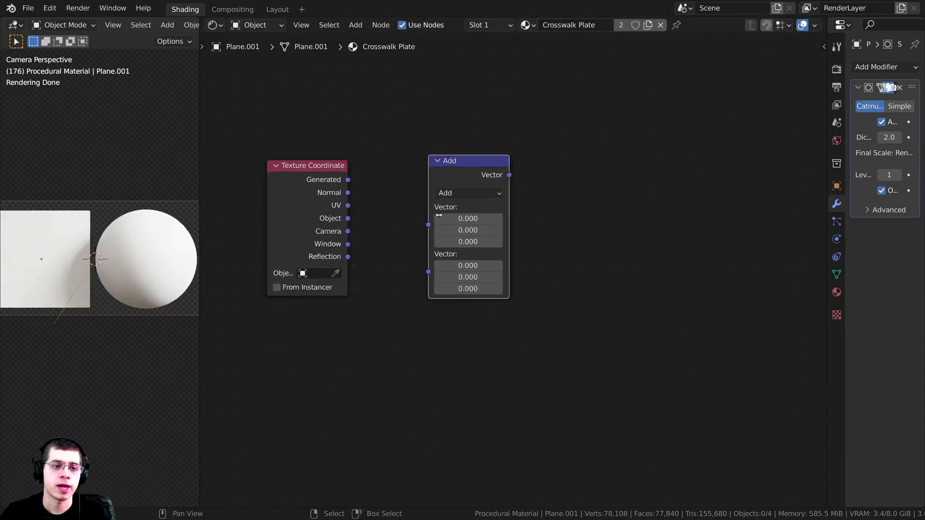
{"action": "scroll", "coordinate": [439, 215], "scroll_direction": "up", "scroll_amount": 1}
{"action": "left_click_drag", "start_coordinate": [323, 203], "coordinate": [428, 213]}
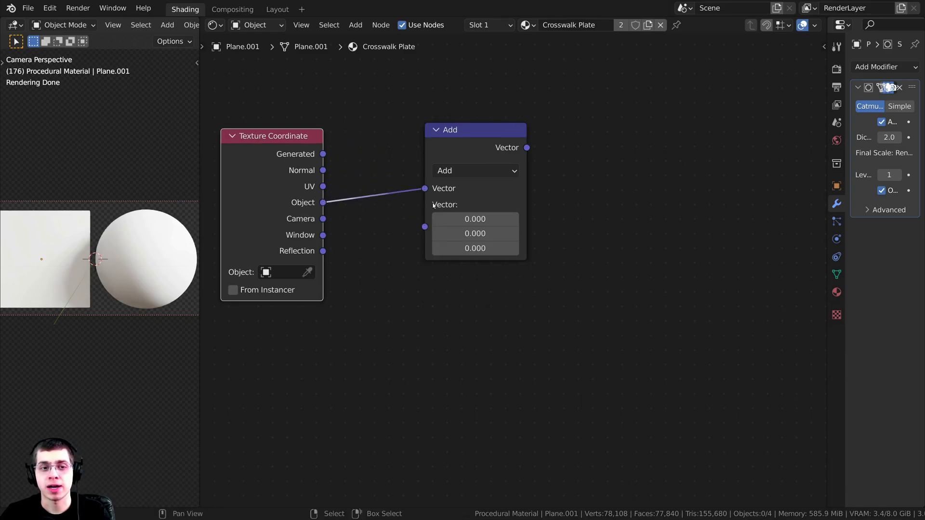
{"action": "scroll", "coordinate": [487, 198], "scroll_direction": "down", "scroll_amount": 1}
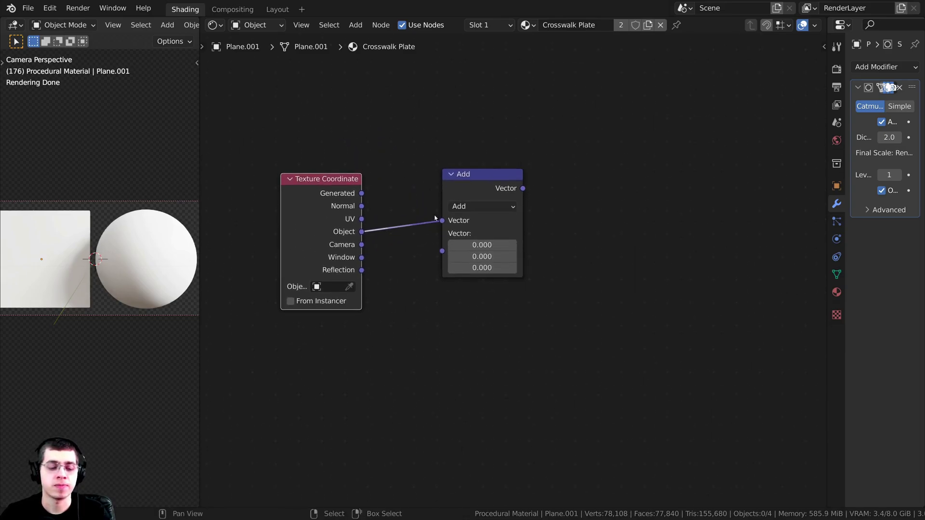
Step: Preview the Vector Math node's output directly on the plane and sphere
{"action": "left_click", "coordinate": [484, 182], "text": "ctrl+shift"}
{"action": "scroll", "coordinate": [152, 246], "scroll_direction": "up", "scroll_amount": 2}
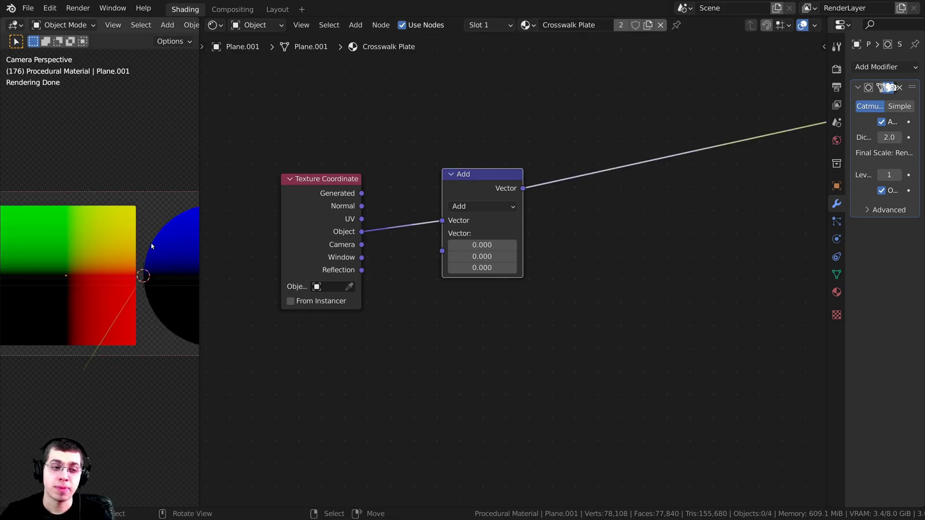
{"action": "scroll", "coordinate": [369, 313], "scroll_direction": "up", "scroll_amount": 1}
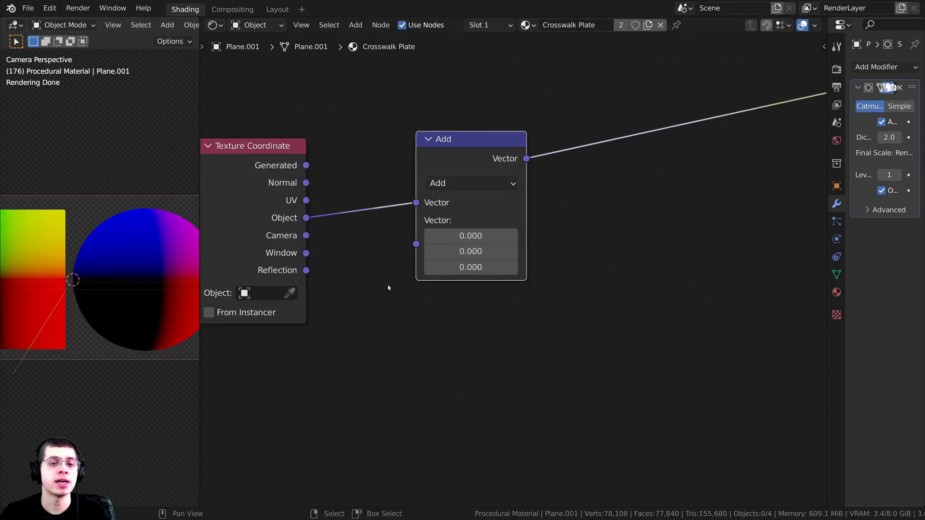
Step: Set the Vector Math node's operation to Fraction and inspect the resulting pattern on the plane and sphere up close
{"action": "left_click", "coordinate": [444, 186]}
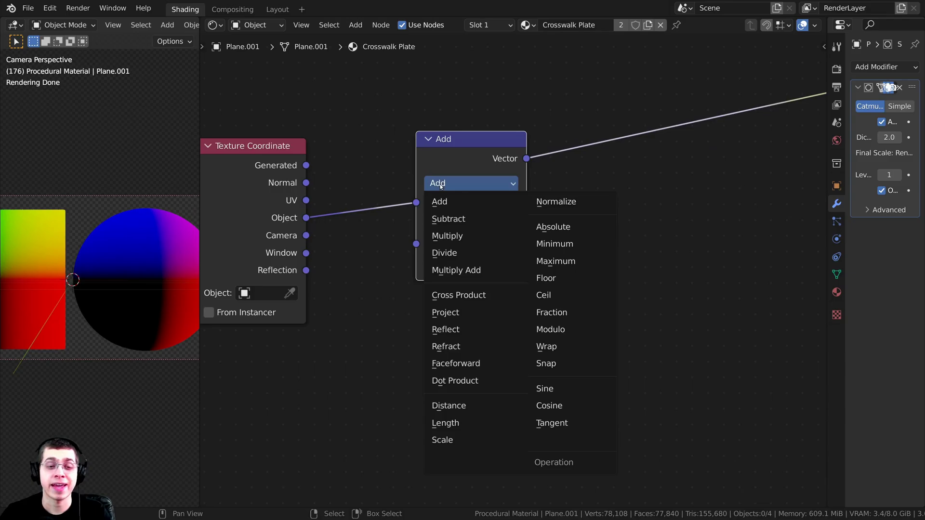
{"action": "left_click", "coordinate": [549, 312]}
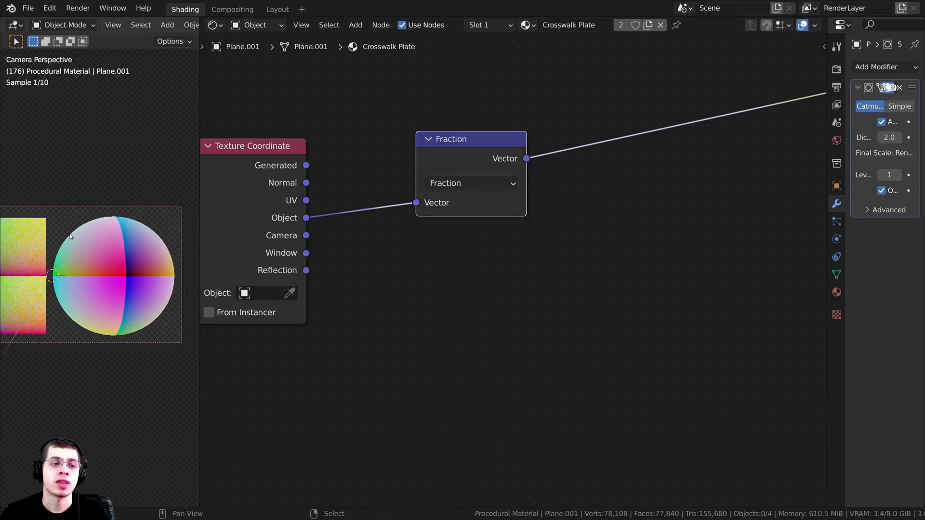
{"action": "scroll", "coordinate": [71, 236], "scroll_direction": "up", "scroll_amount": 3}
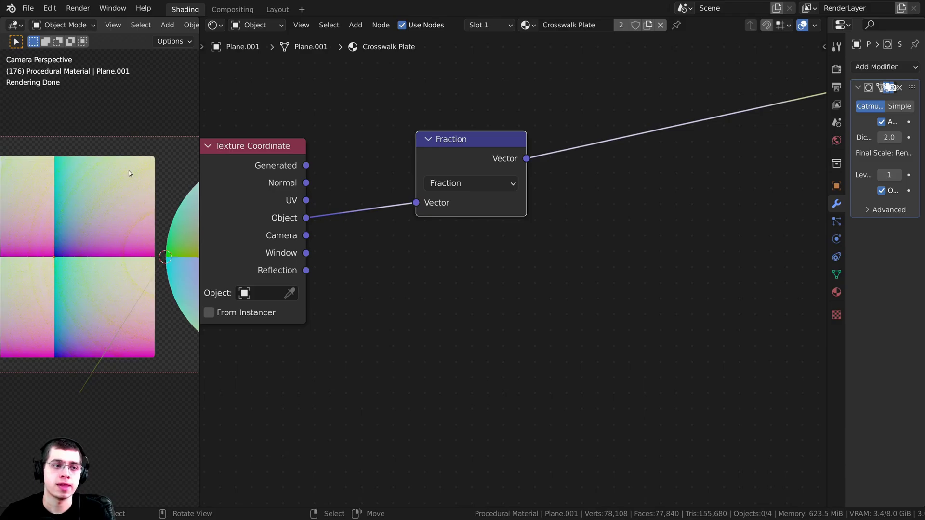
{"action": "scroll", "coordinate": [101, 268], "scroll_direction": "up", "scroll_amount": 3}
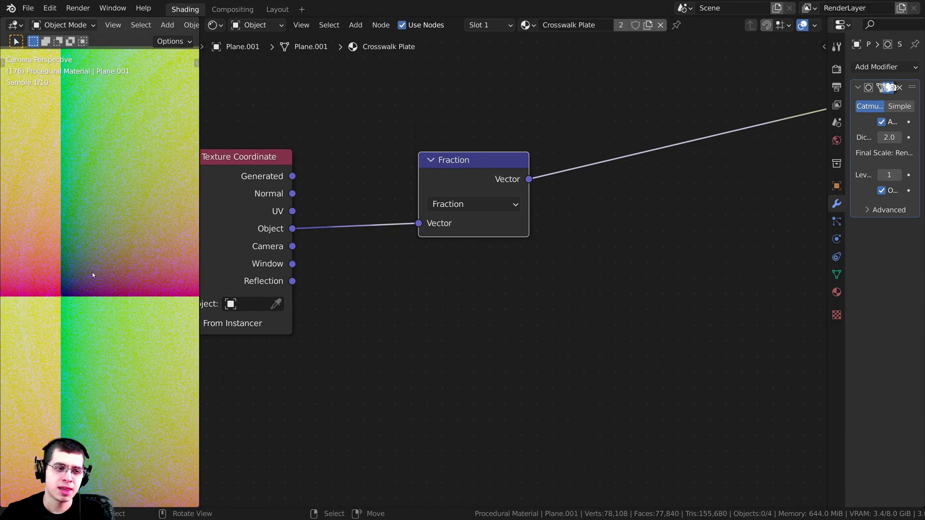
{"action": "scroll", "coordinate": [92, 273], "scroll_direction": "up", "scroll_amount": 2}
{"action": "scroll", "coordinate": [68, 292], "scroll_direction": "down", "scroll_amount": 2}
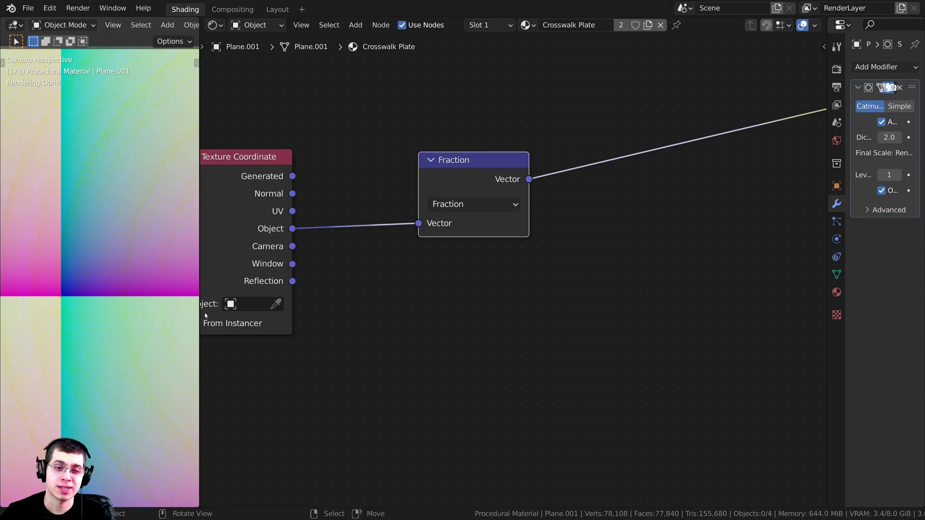
Step: Add a Mapping node and insert it on the link right after the Fraction node
{"action": "scroll", "coordinate": [67, 270], "scroll_direction": "down", "scroll_amount": 3}
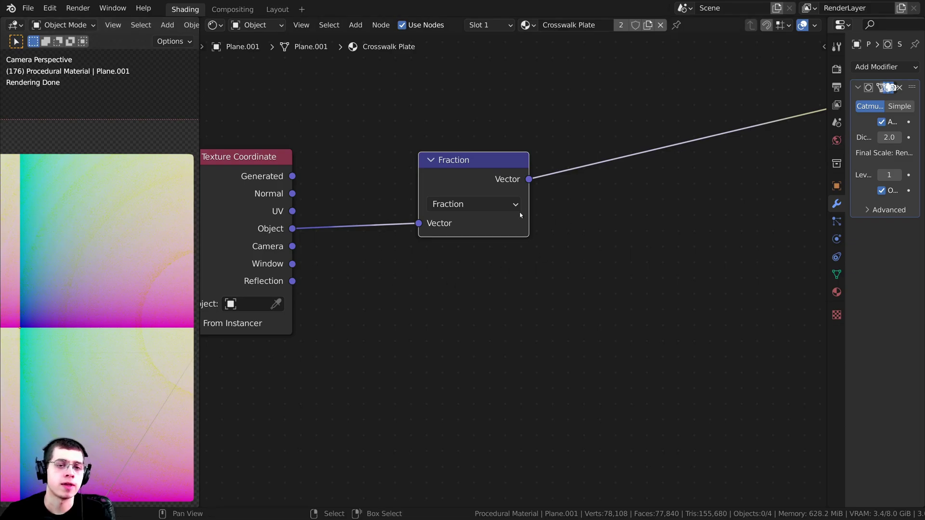
{"action": "middle_click_drag", "start_coordinate": [465, 182], "coordinate": [405, 207]}
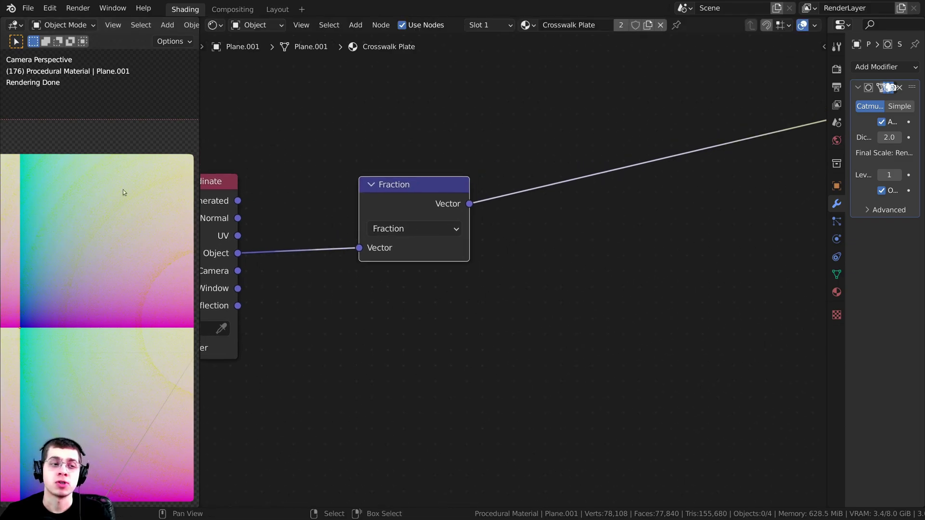
{"action": "key", "text": "shift+a"}
{"action": "left_click", "coordinate": [467, 110]}
{"action": "type", "text": "map"}
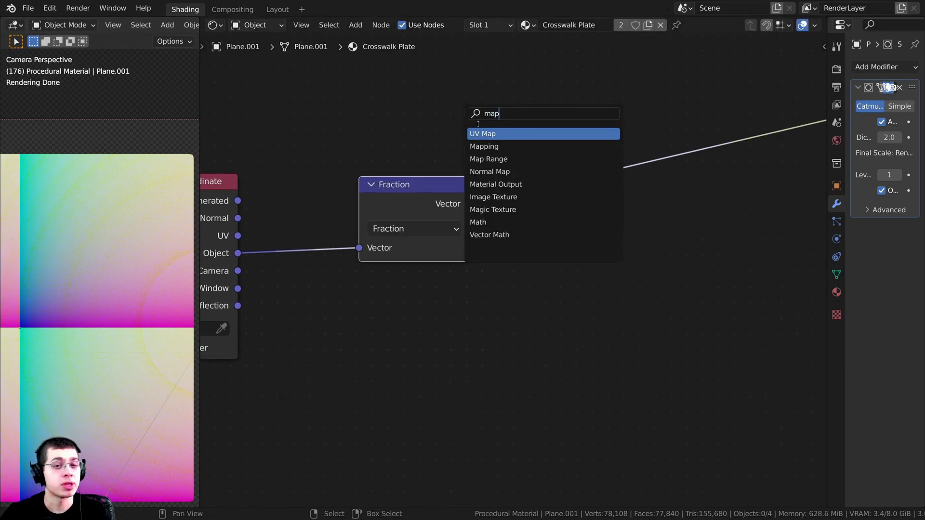
{"action": "left_click", "coordinate": [487, 146]}
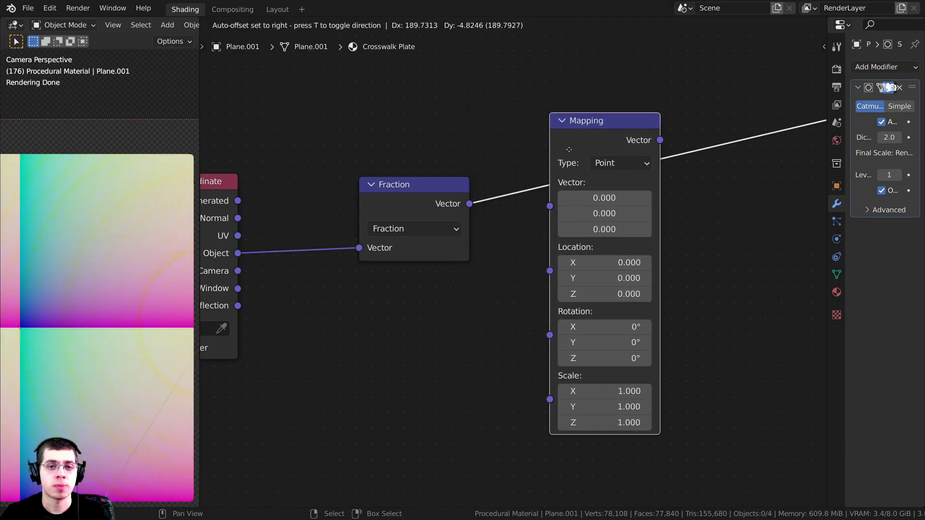
{"action": "left_click", "coordinate": [553, 160]}
Step: Set the Mapping node's Location X and Y to -0.5 and check the shifted pattern on the plane
{"action": "middle_click_drag", "start_coordinate": [501, 278], "coordinate": [461, 284]}
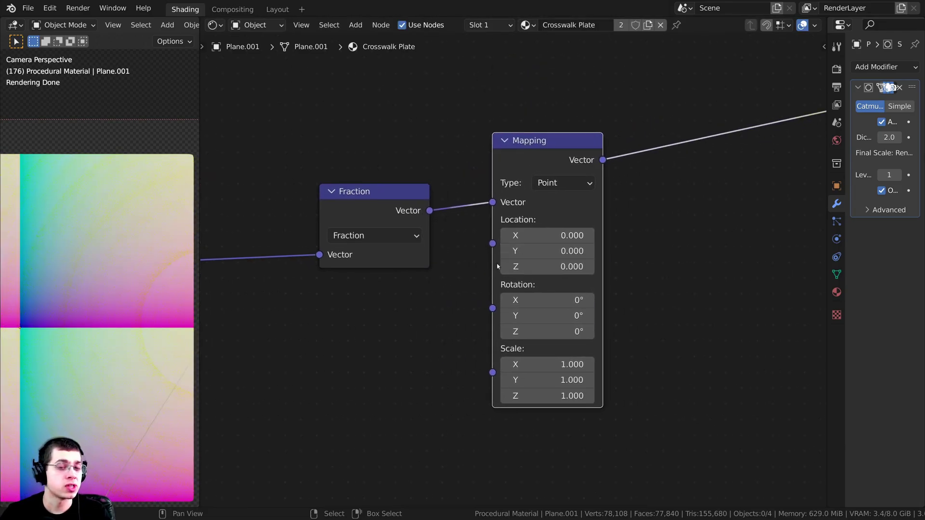
{"action": "left_click", "coordinate": [540, 240]}
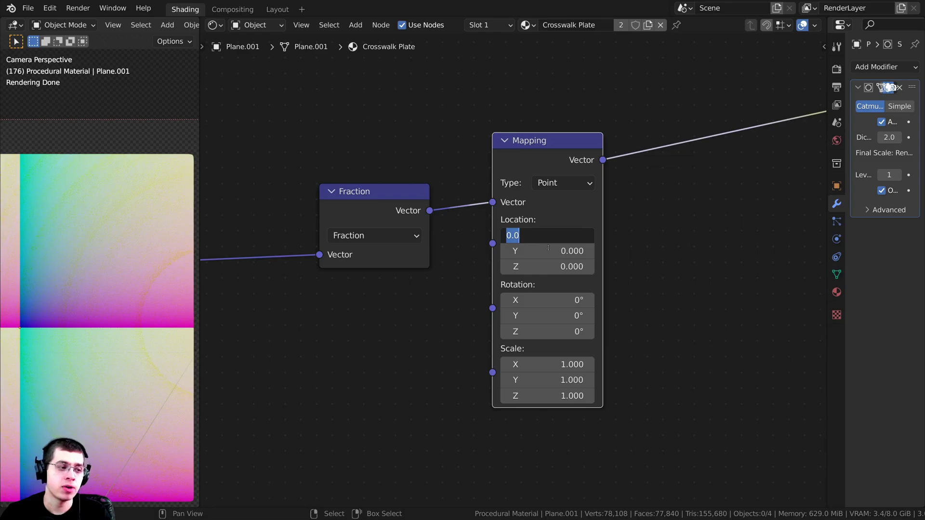
{"action": "type", "text": "-"}
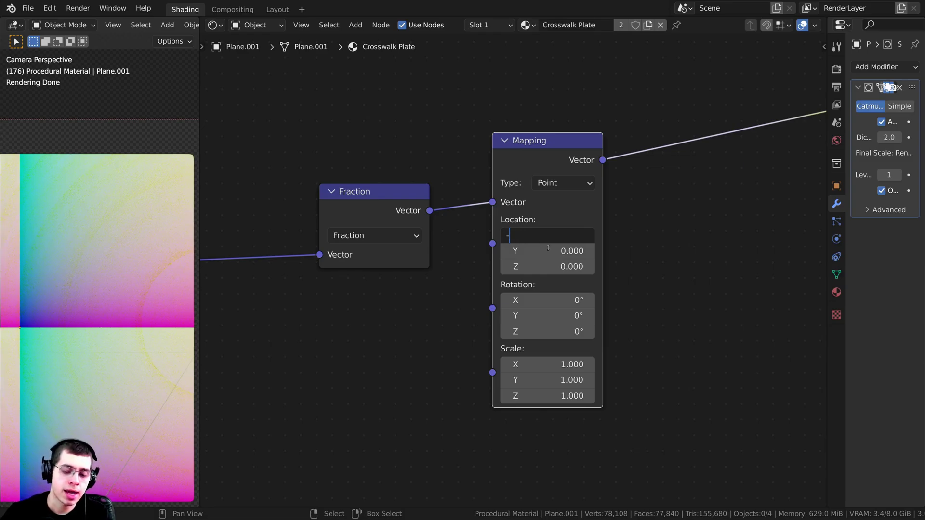
{"action": "type", "text": "0.5"}
{"action": "key", "text": "Return"}
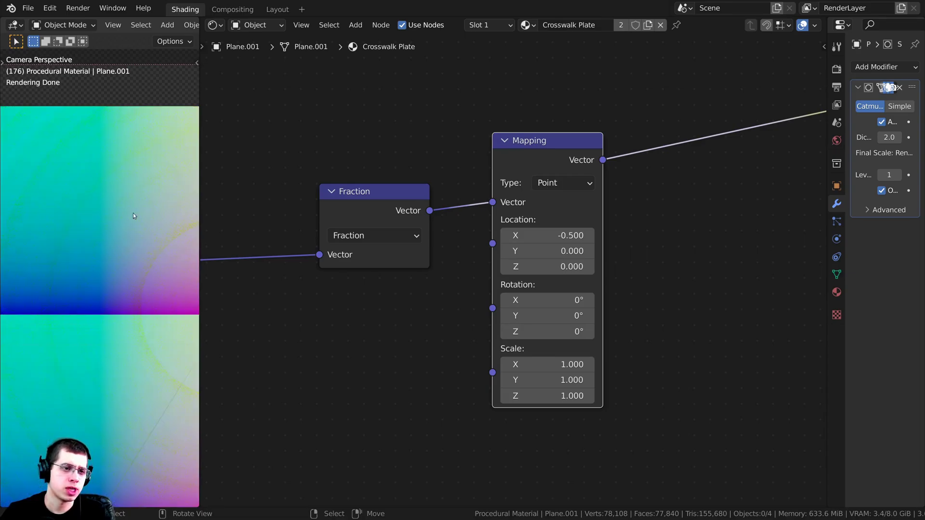
{"action": "left_click", "coordinate": [540, 251]}
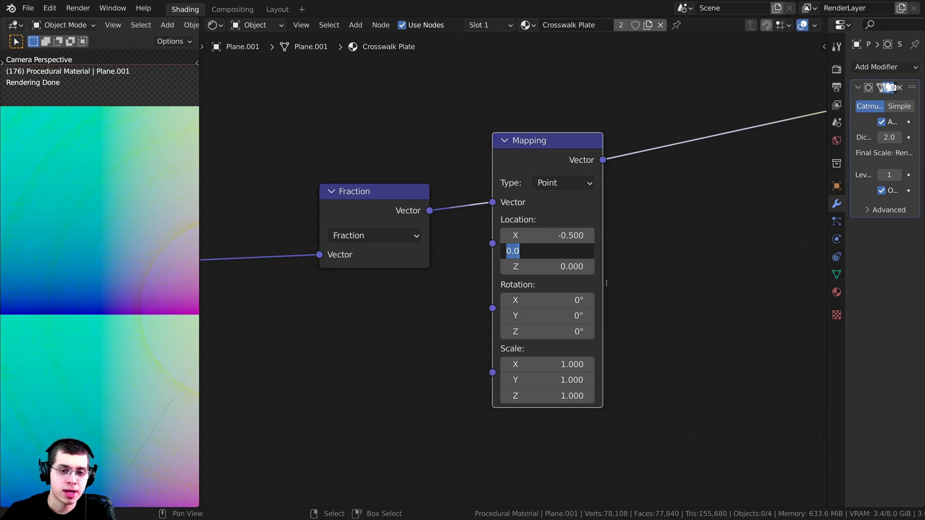
{"action": "type", "text": "-0.5"}
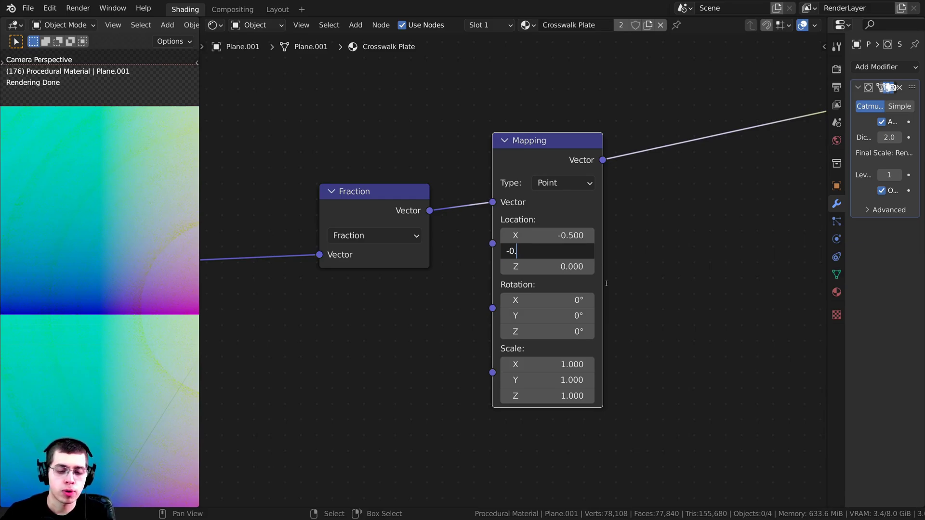
{"action": "key", "text": "Return"}
{"action": "scroll", "coordinate": [82, 217], "scroll_direction": "down", "scroll_amount": 2}
{"action": "scroll", "coordinate": [117, 194], "scroll_direction": "up", "scroll_amount": 1}
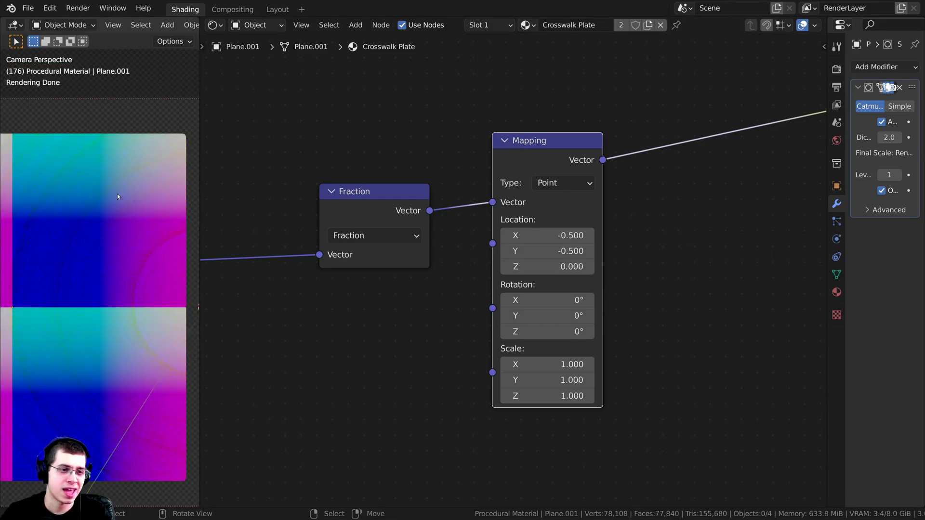
{"action": "scroll", "coordinate": [302, 183], "scroll_direction": "down", "scroll_amount": 2}
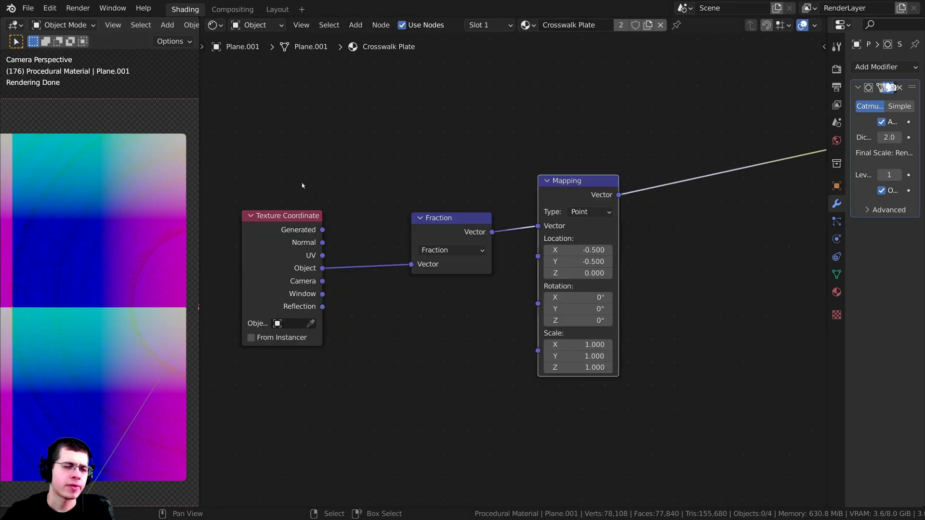
{"action": "scroll", "coordinate": [115, 210], "scroll_direction": "down", "scroll_amount": 3}
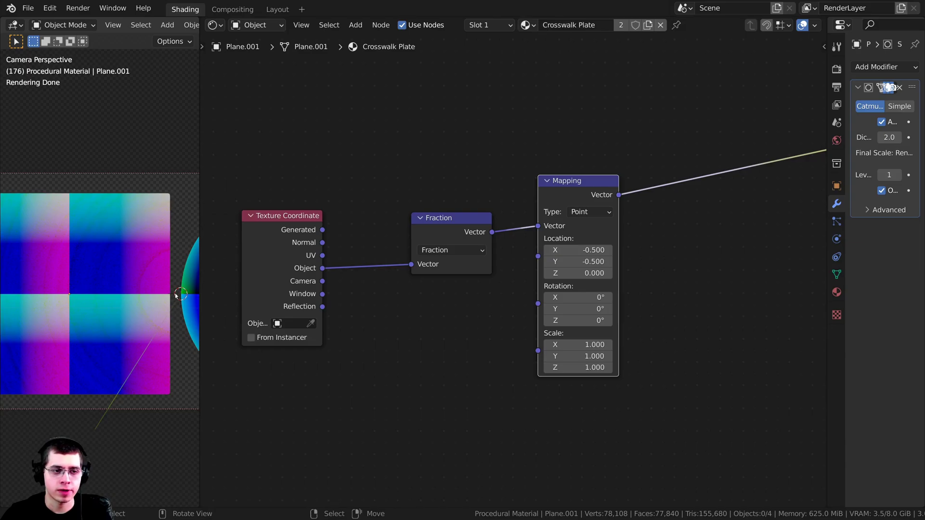
Step: Insert a new Vector Math node on the link between the Texture Coordinate node's Object output and the Fraction node
{"action": "middle_click_drag", "start_coordinate": [394, 262], "coordinate": [404, 264]}
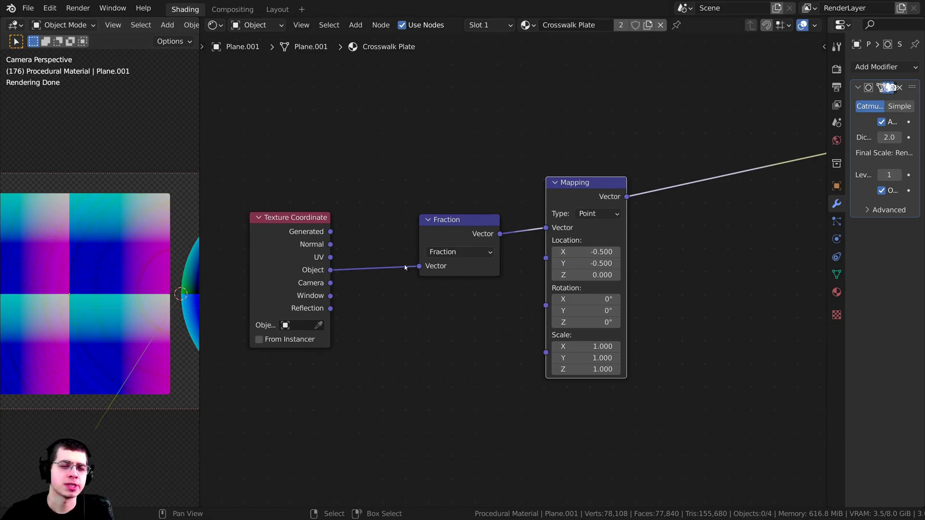
{"action": "left_click_drag", "start_coordinate": [432, 246], "coordinate": [439, 247]}
{"action": "key", "text": "shift+a"}
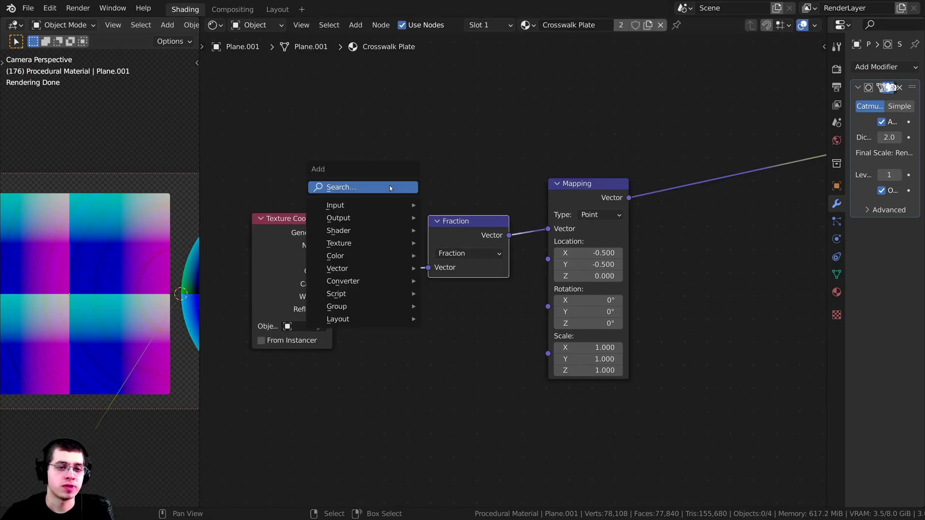
{"action": "left_click", "coordinate": [398, 190]}
{"action": "type", "text": "vec"}
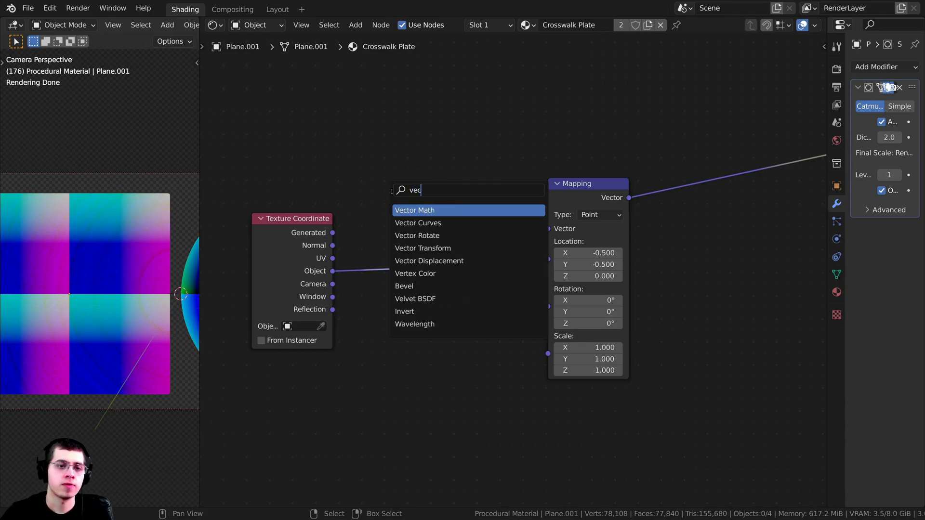
{"action": "left_click", "coordinate": [411, 210]}
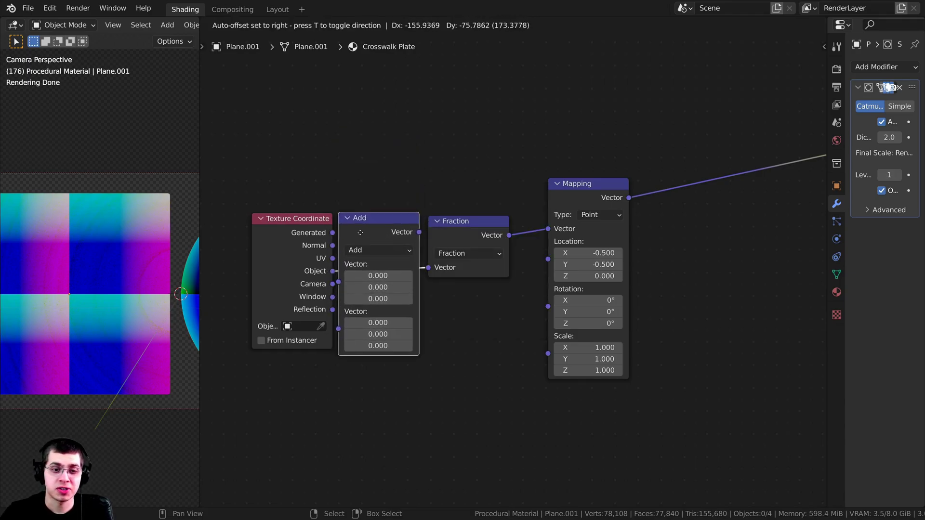
{"action": "left_click", "coordinate": [359, 234]}
Step: Switch the newly inserted Vector Math node's operation from Add to Scale
{"action": "scroll", "coordinate": [294, 260], "scroll_direction": "up", "scroll_amount": 2}
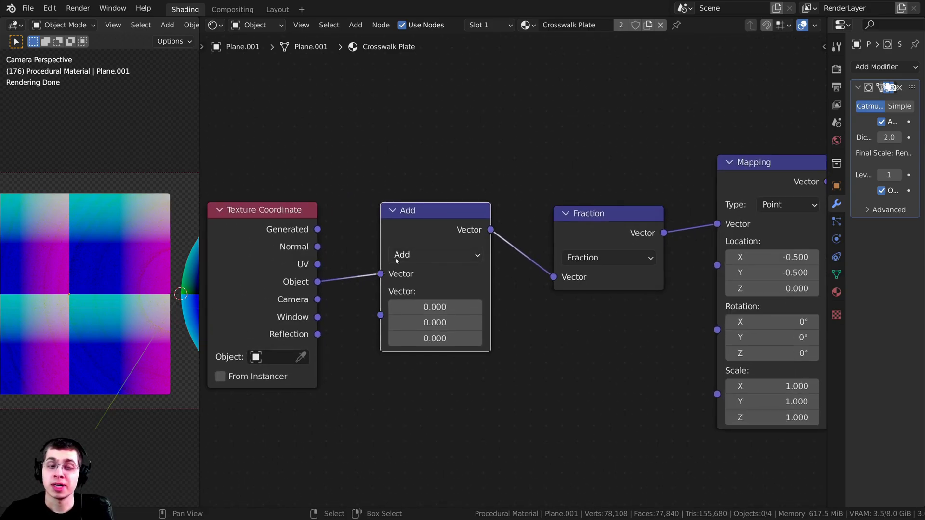
{"action": "left_click", "coordinate": [396, 256]}
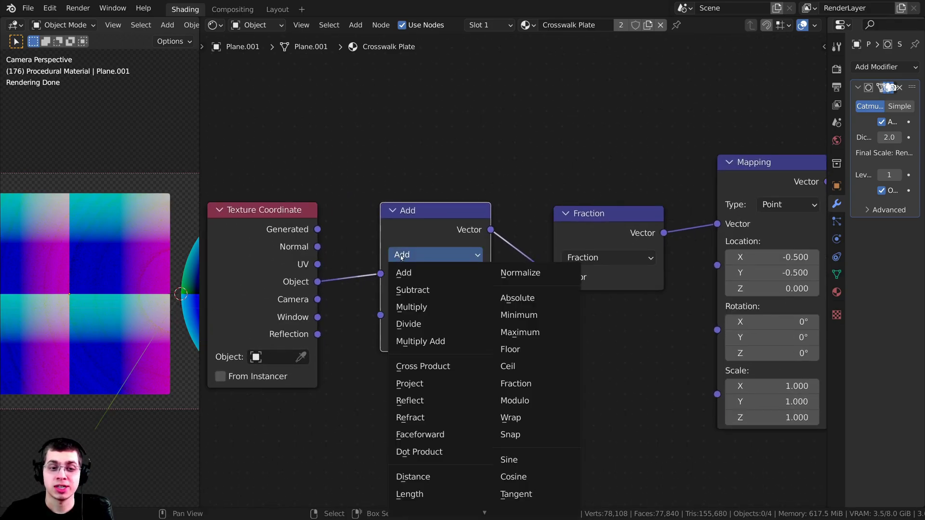
{"action": "scroll", "coordinate": [447, 474], "scroll_direction": "down", "scroll_amount": 2}
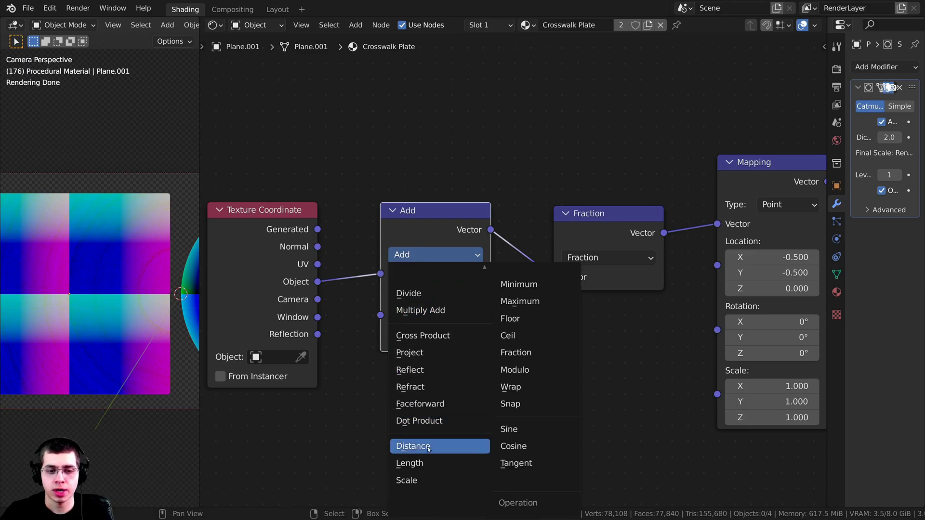
{"action": "left_click", "coordinate": [421, 481]}
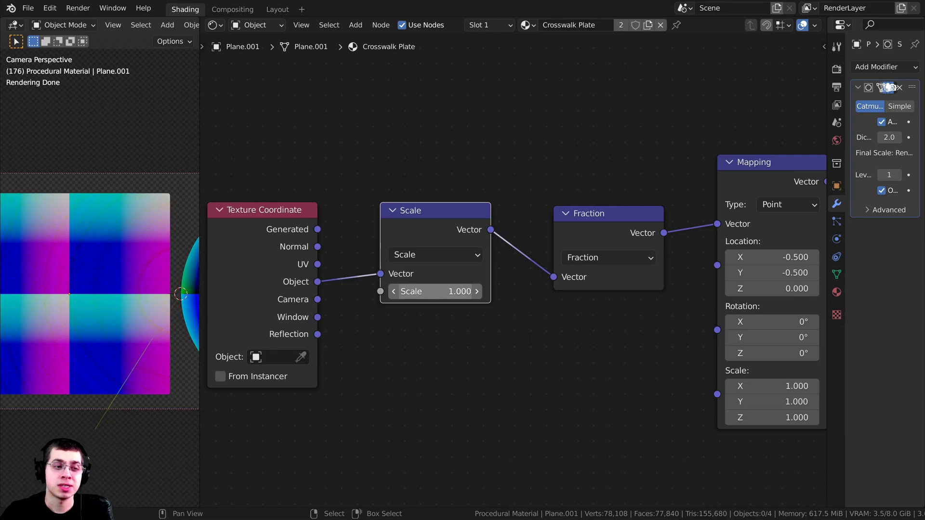
Step: Try out the Scale node's effect on the tiling, then set its Scale value to 3
{"action": "left_click_drag", "start_coordinate": [434, 291], "coordinate": [501, 291]}
{"action": "right_click", "coordinate": [432, 292]}
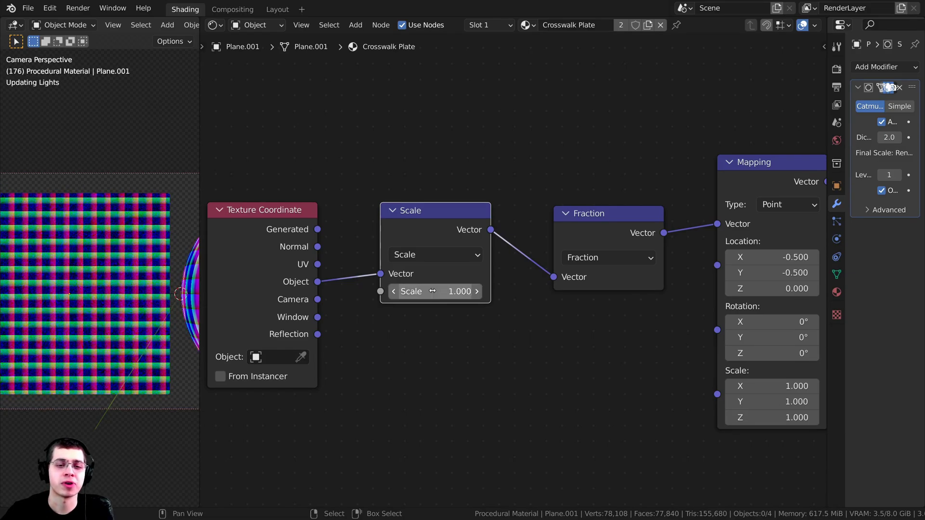
{"action": "scroll", "coordinate": [435, 293], "scroll_direction": "up", "scroll_amount": 1}
{"action": "left_click", "coordinate": [437, 293]}
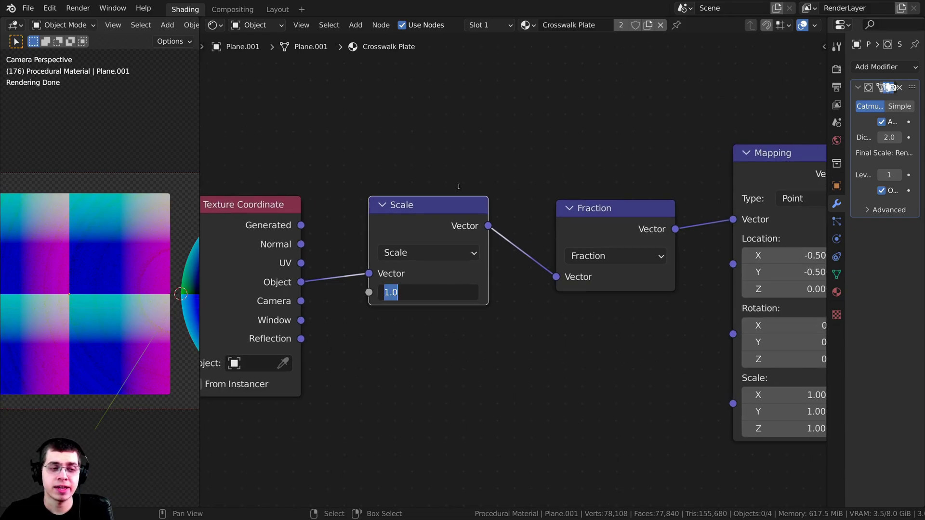
{"action": "type", "text": "3"}
{"action": "key", "text": "Return"}
{"action": "scroll", "coordinate": [151, 281], "scroll_direction": "up", "scroll_amount": 4}
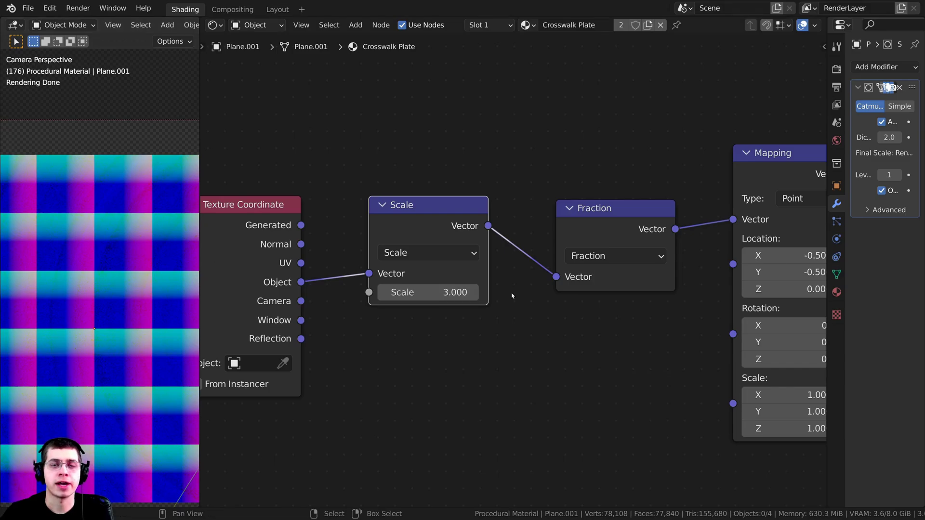
{"action": "scroll", "coordinate": [294, 272], "scroll_direction": "down", "scroll_amount": 5}
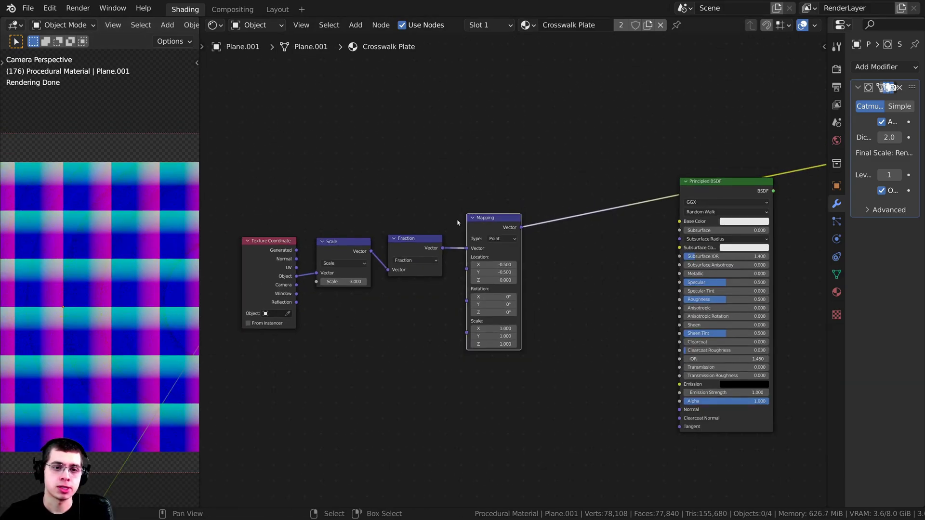
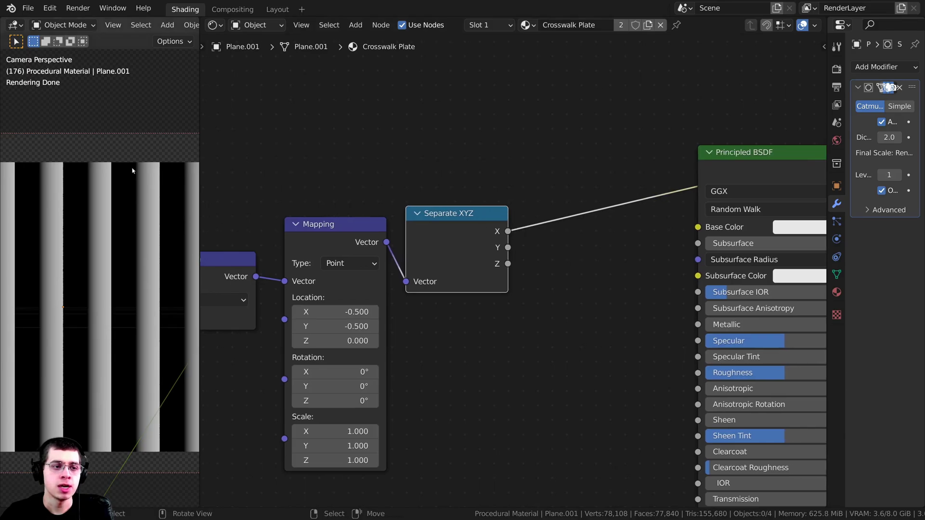
Step: Preview the Separate XYZ node's Y, Z and X outputs in turn on the plane
{"action": "left_click", "coordinate": [455, 243], "text": "ctrl+shift"}
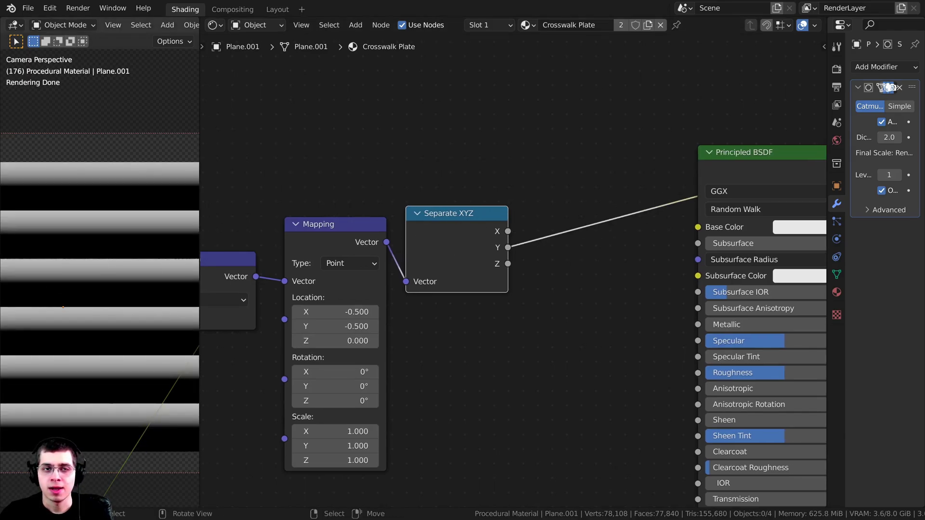
{"action": "left_click", "coordinate": [472, 260], "text": "ctrl+shift"}
{"action": "left_click", "coordinate": [471, 261], "text": "ctrl+shift"}
Step: Move the Principled BSDF node farther from the Separate XYZ node to make room for more nodes
{"action": "scroll", "coordinate": [484, 254], "scroll_direction": "down", "scroll_amount": 4}
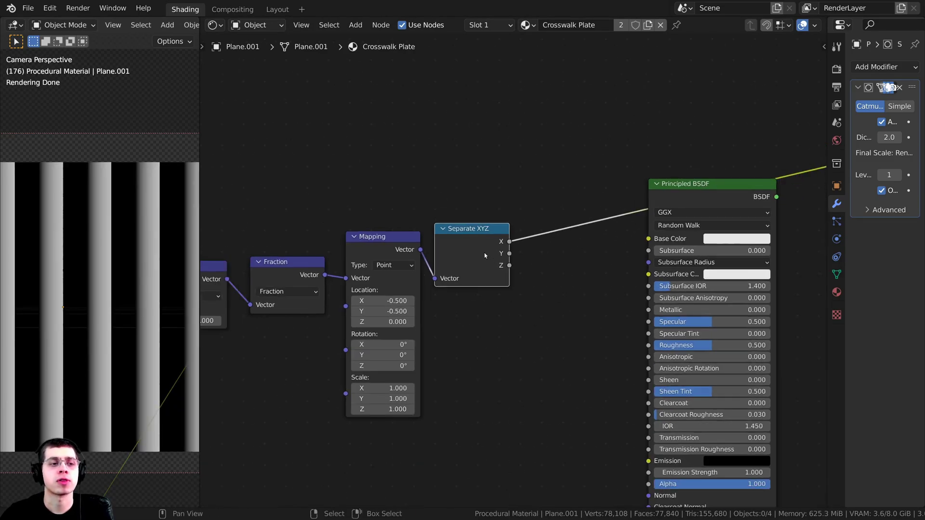
{"action": "middle_click_drag", "start_coordinate": [635, 230], "coordinate": [452, 244]}
{"action": "left_click_drag", "start_coordinate": [534, 217], "coordinate": [624, 265]}
{"action": "middle_click_drag", "start_coordinate": [434, 240], "coordinate": [529, 250]}
{"action": "scroll", "coordinate": [516, 244], "scroll_direction": "up", "scroll_amount": 3}
Step: Add a Combine XYZ node and insert it on the link coming from the Separate XYZ node's X output
{"action": "key", "text": "shift+a"}
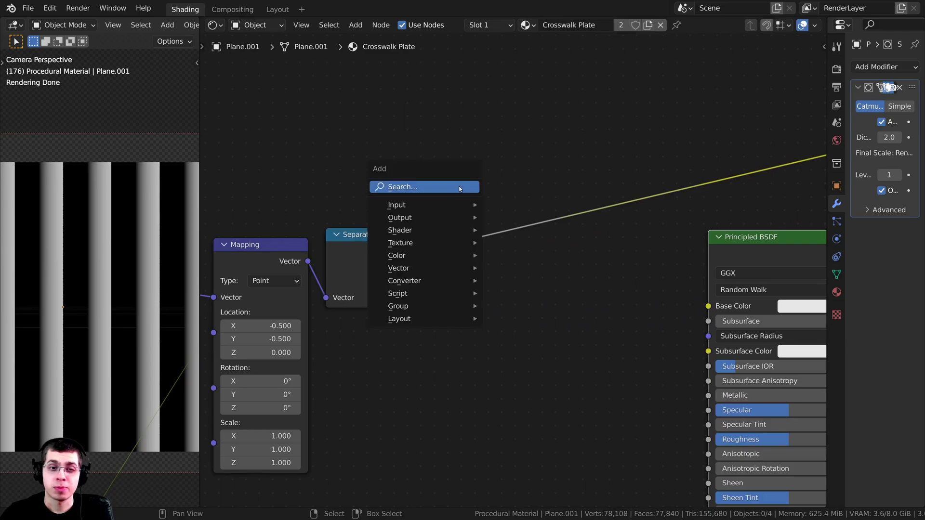
{"action": "left_click", "coordinate": [459, 186]}
{"action": "type", "text": "com"}
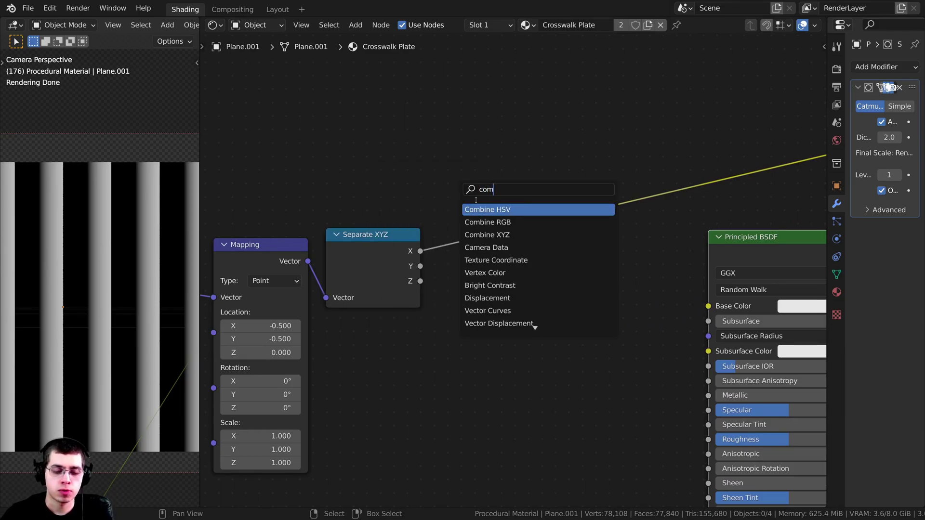
{"action": "left_click", "coordinate": [487, 235]}
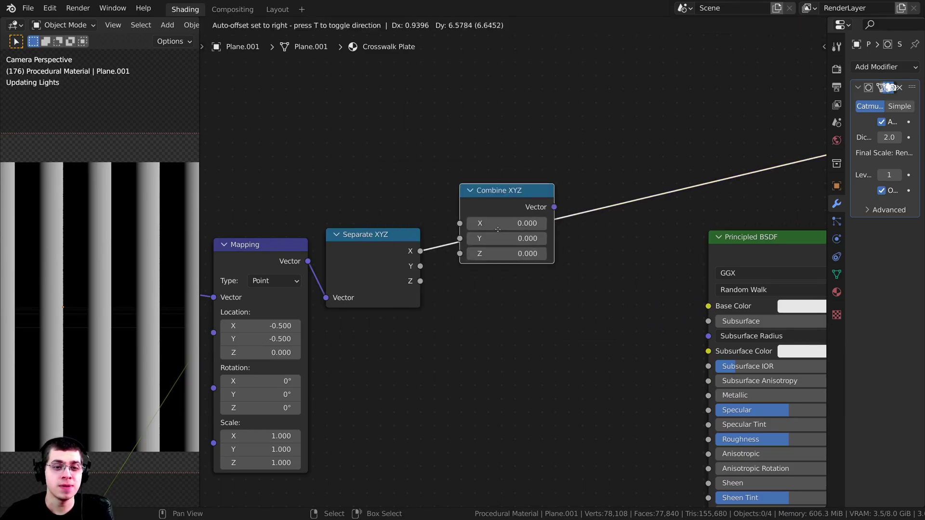
{"action": "left_click", "coordinate": [509, 236]}
Step: Connect the Separate XYZ node's Y output to the Combine XYZ node's Y input and move Combine XYZ closer to it
{"action": "scroll", "coordinate": [516, 267], "scroll_direction": "up", "scroll_amount": 1}
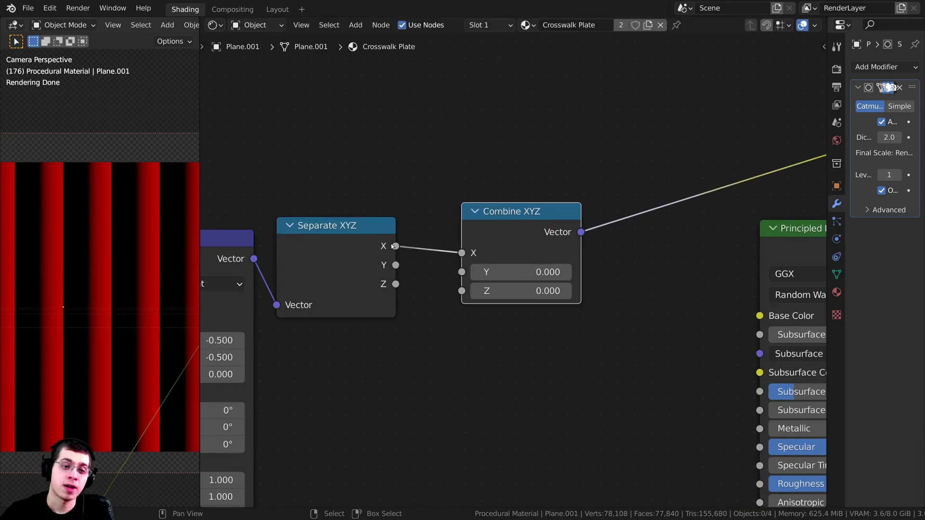
{"action": "left_click_drag", "start_coordinate": [398, 267], "coordinate": [461, 273]}
{"action": "left_click_drag", "start_coordinate": [509, 236], "coordinate": [473, 236]}
Step: Add a Vector Math node, insert it on the link after the Combine XYZ node, and place it close to that node
{"action": "middle_click_drag", "start_coordinate": [539, 186], "coordinate": [492, 201]}
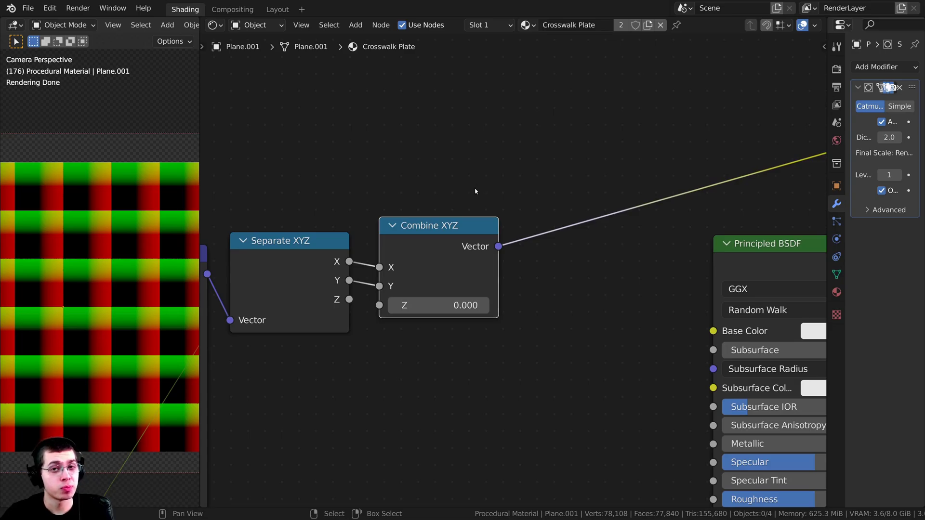
{"action": "scroll", "coordinate": [457, 150], "scroll_direction": "up", "scroll_amount": 1}
{"action": "key", "text": "shift+a"}
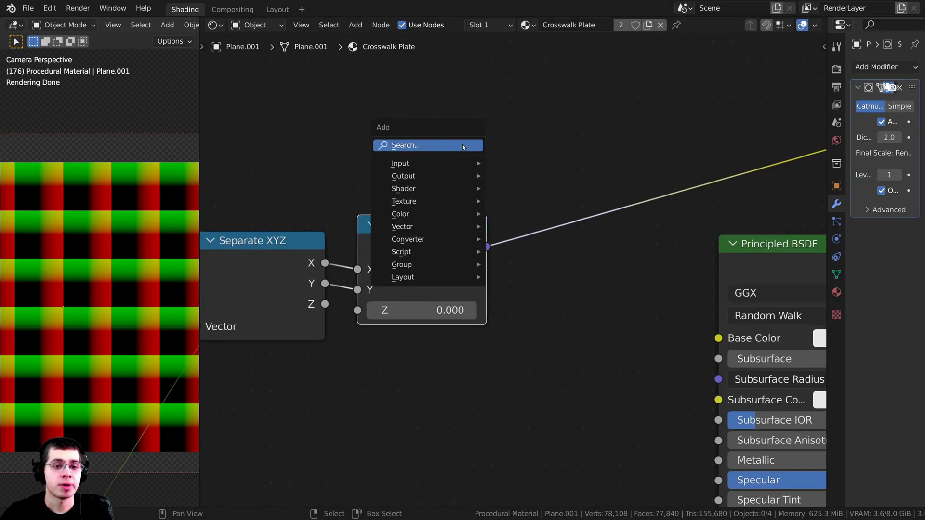
{"action": "left_click", "coordinate": [463, 145]}
{"action": "type", "text": "v"}
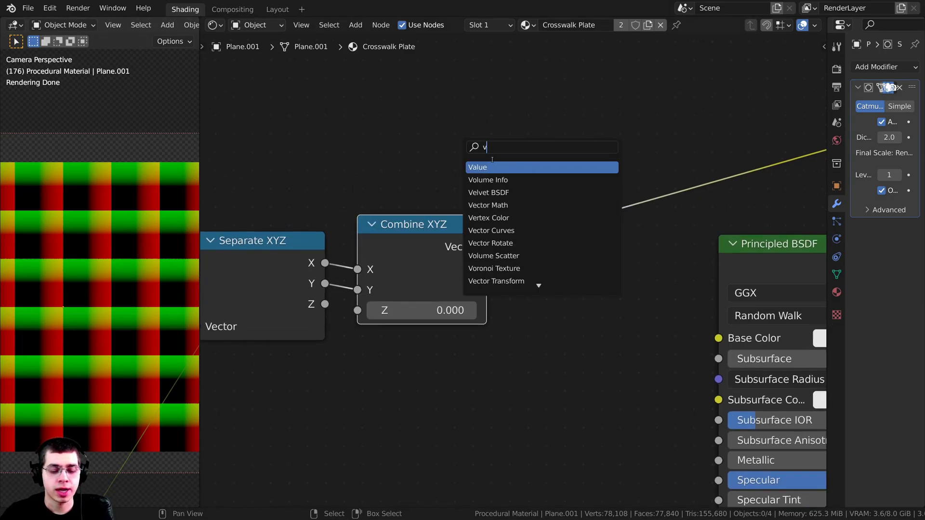
{"action": "type", "text": "ec"}
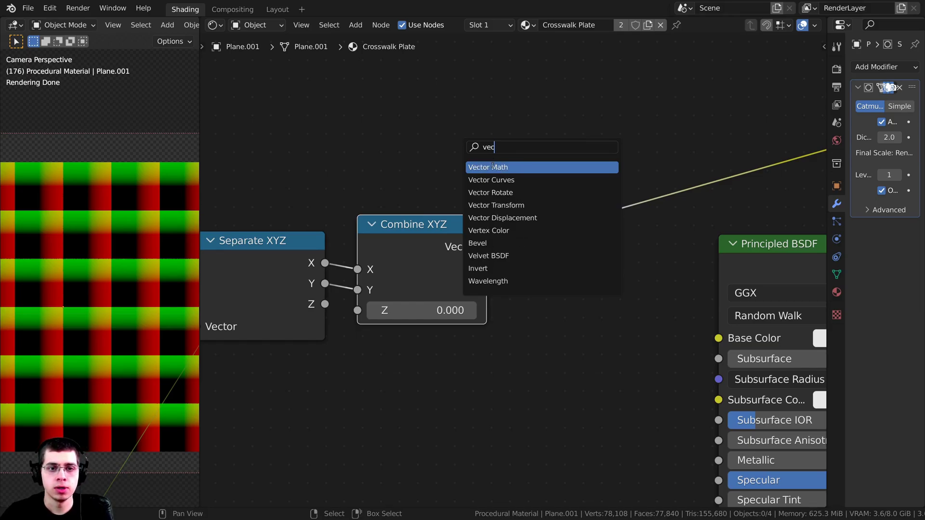
{"action": "left_click", "coordinate": [492, 167]}
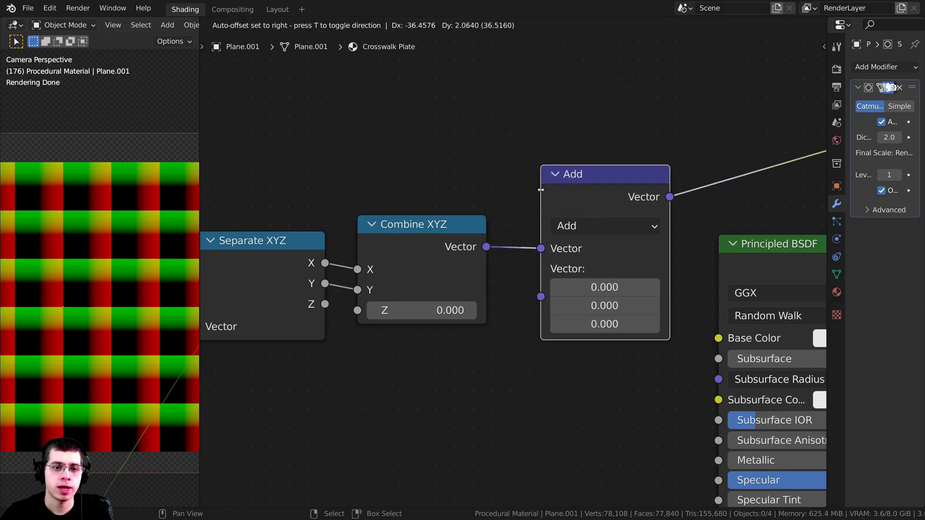
{"action": "left_click", "coordinate": [541, 190]}
{"action": "scroll", "coordinate": [486, 209], "scroll_direction": "down", "scroll_amount": 3}
{"action": "middle_click_drag", "start_coordinate": [456, 224], "coordinate": [440, 225]}
{"action": "scroll", "coordinate": [435, 256], "scroll_direction": "up", "scroll_amount": 3}
{"action": "left_click_drag", "start_coordinate": [544, 199], "coordinate": [536, 199]}
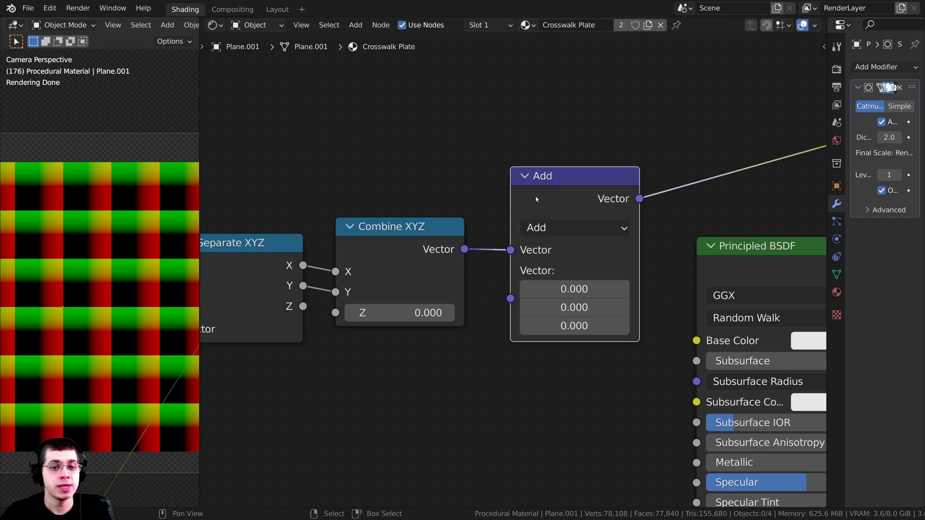
Step: Set the Vector Math node's operation to Length and preview its output on the plane
{"action": "left_click", "coordinate": [560, 230]}
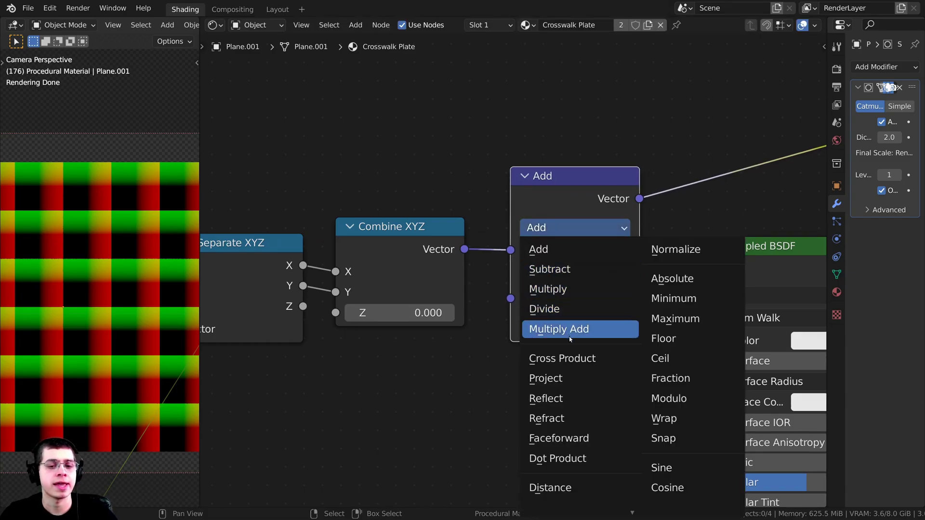
{"action": "scroll", "coordinate": [559, 434], "scroll_direction": "down", "scroll_amount": 3}
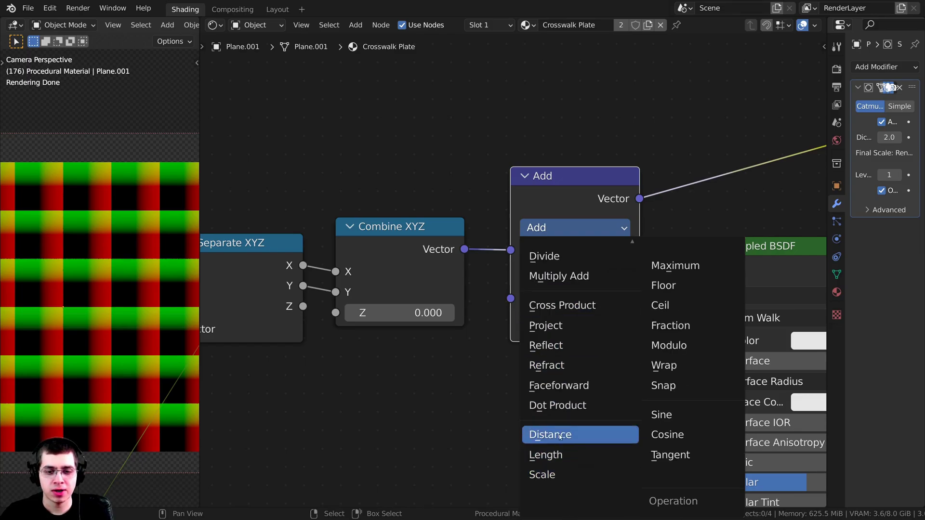
{"action": "left_click", "coordinate": [556, 456]}
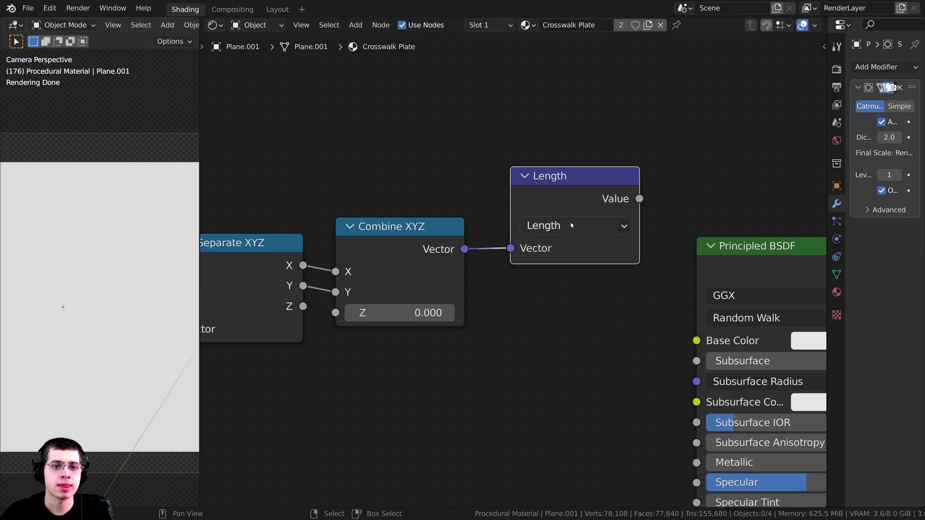
{"action": "scroll", "coordinate": [570, 222], "scroll_direction": "down", "scroll_amount": 2}
{"action": "left_click", "coordinate": [507, 236], "text": "ctrl+shift"}
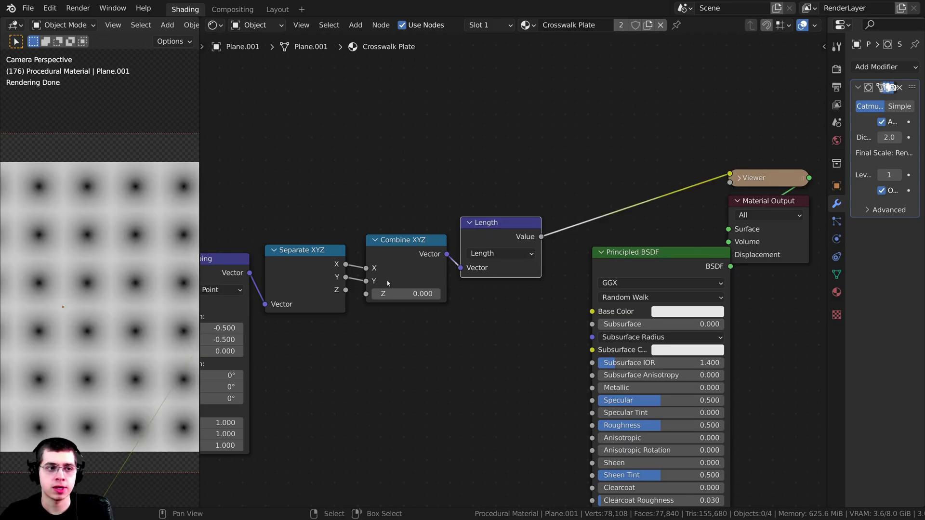
Step: Try a different value on the Scale node to see its effect on the dot pattern
{"action": "scroll", "coordinate": [116, 169], "scroll_direction": "up", "scroll_amount": 3}
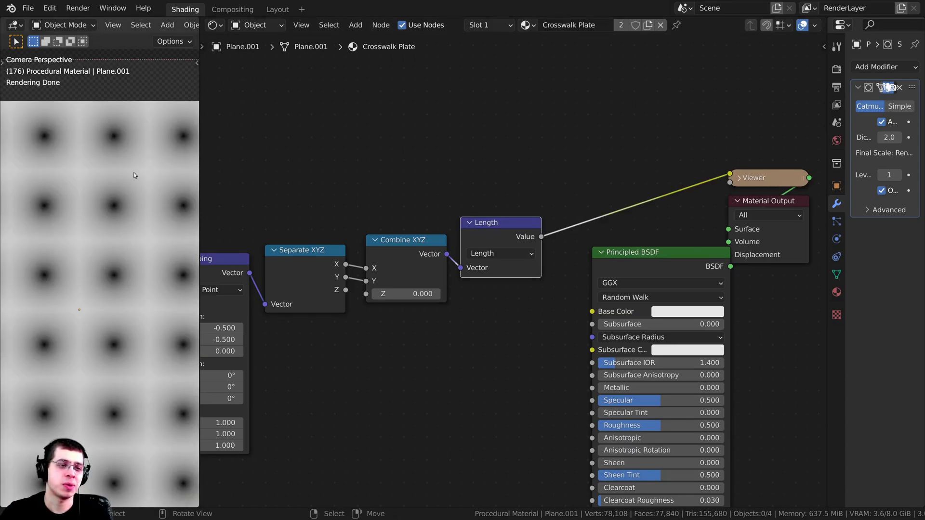
{"action": "middle_click_drag", "start_coordinate": [214, 361], "coordinate": [394, 303]}
{"action": "middle_click_drag", "start_coordinate": [231, 291], "coordinate": [440, 248]}
{"action": "scroll", "coordinate": [398, 207], "scroll_direction": "down", "scroll_amount": 1}
{"action": "scroll", "coordinate": [361, 219], "scroll_direction": "up", "scroll_amount": 3}
{"action": "middle_click_drag", "start_coordinate": [321, 216], "coordinate": [387, 232]}
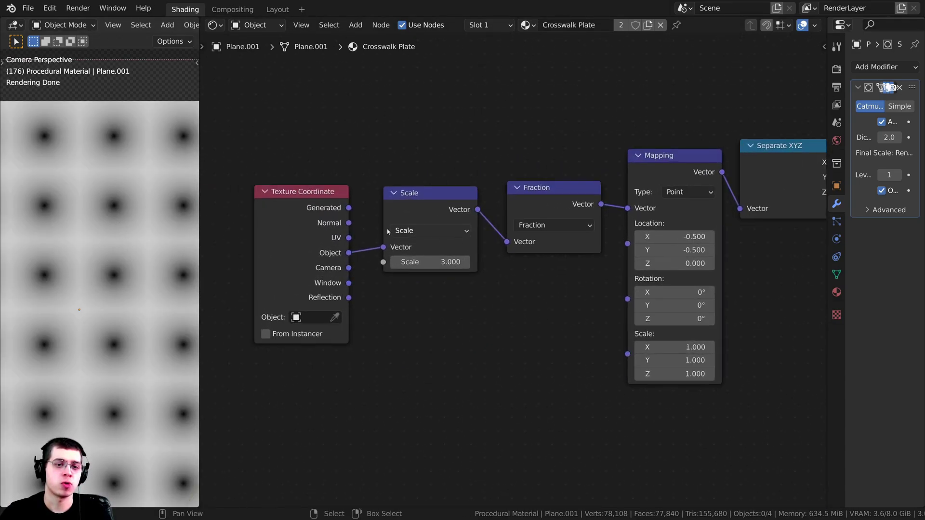
{"action": "left_click_drag", "start_coordinate": [435, 262], "coordinate": [684, 261]}
{"action": "right_click", "coordinate": [430, 261]}
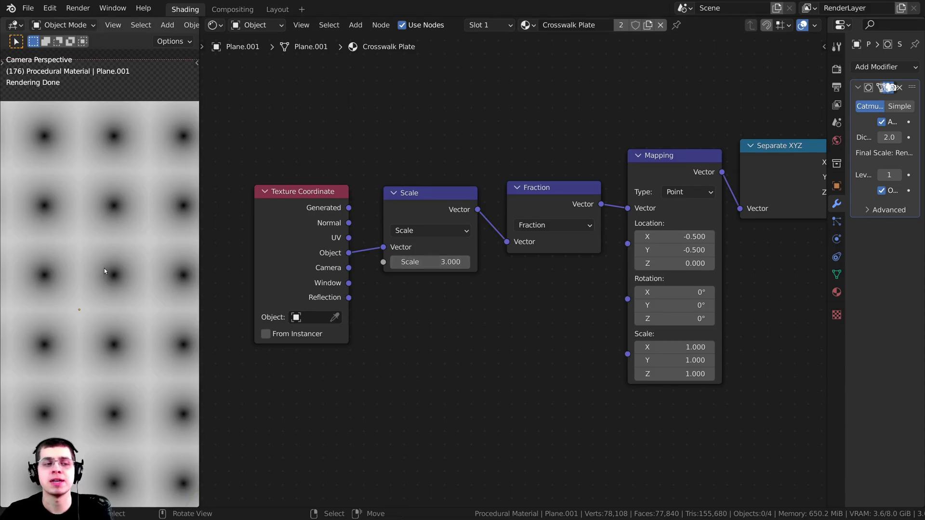
{"action": "scroll", "coordinate": [115, 305], "scroll_direction": "down", "scroll_amount": 4}
{"action": "key", "text": "b"}
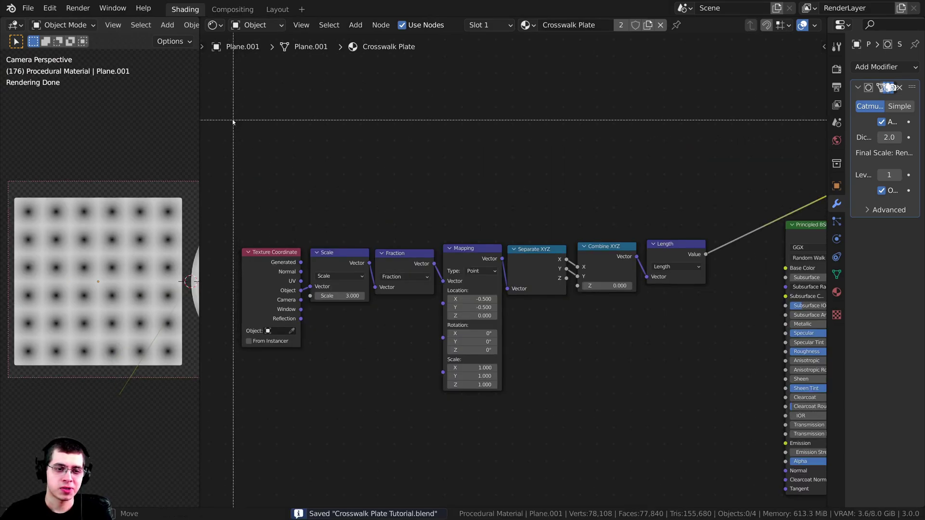
{"action": "left_click_drag", "start_coordinate": [229, 120], "coordinate": [700, 413]}
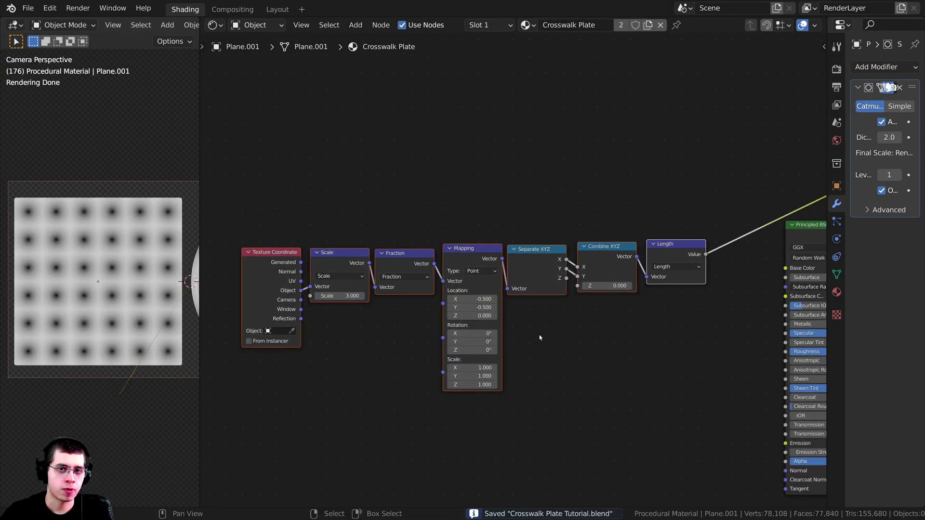
{"action": "middle_click_drag", "start_coordinate": [540, 337], "coordinate": [537, 339]}
{"action": "left_click", "coordinate": [567, 355]}
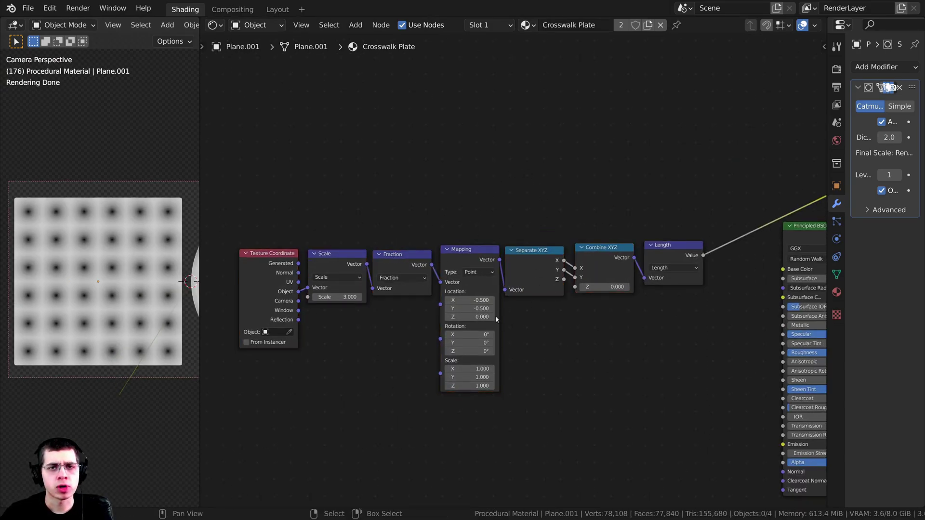
Step: Add a Frame node above the Mapping node
{"action": "key", "text": "shift+a"}
{"action": "left_click", "coordinate": [450, 175]}
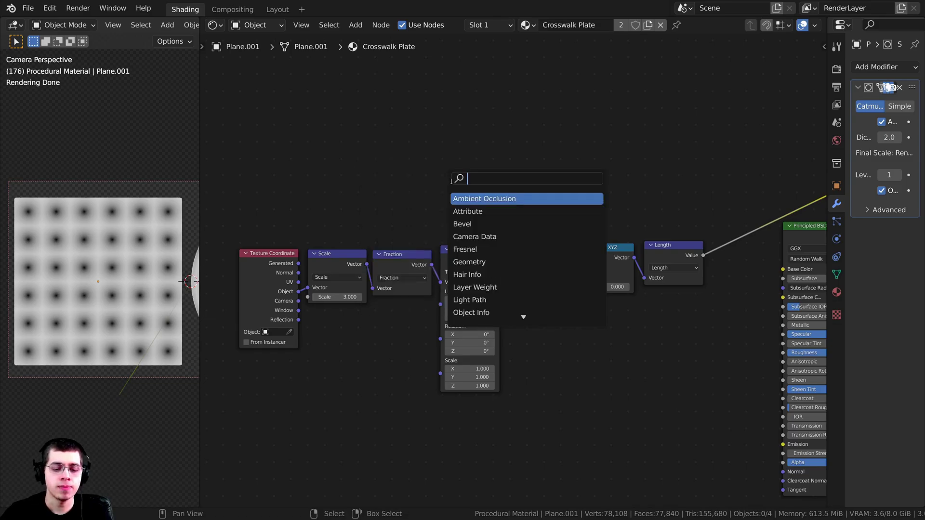
{"action": "type", "text": "fram"}
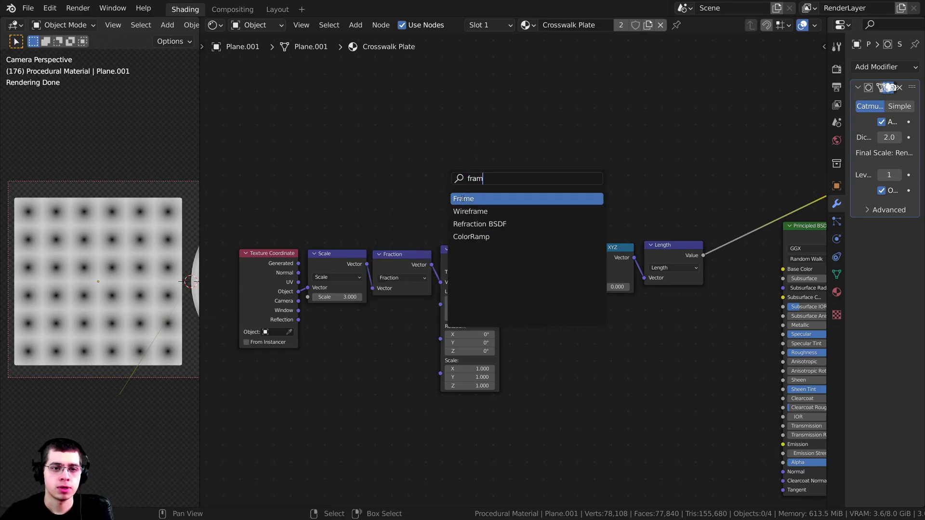
{"action": "left_click", "coordinate": [462, 199]}
{"action": "left_click", "coordinate": [444, 190]}
{"action": "scroll", "coordinate": [406, 260], "scroll_direction": "down", "scroll_amount": 1}
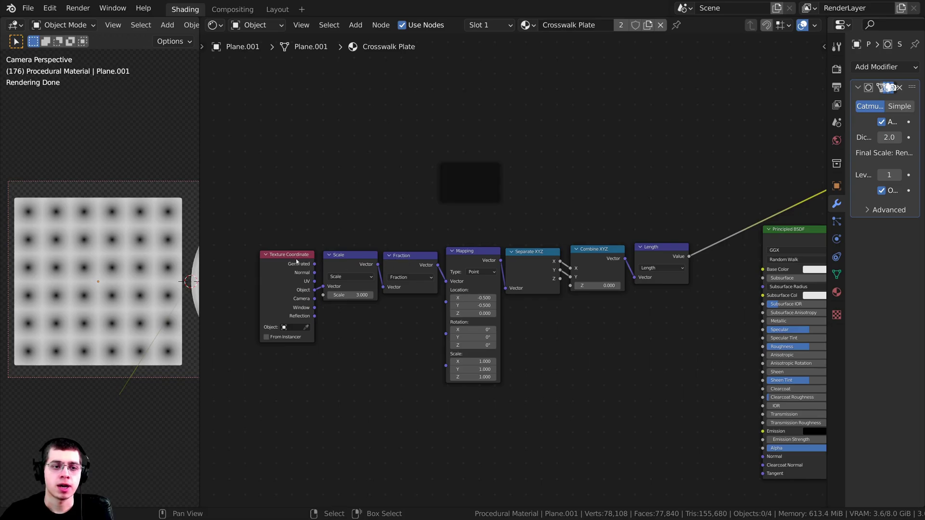
Step: Move the whole node chain from Texture Coordinate through Length into the new frame
{"action": "left_click_drag", "start_coordinate": [259, 244], "coordinate": [670, 352]}
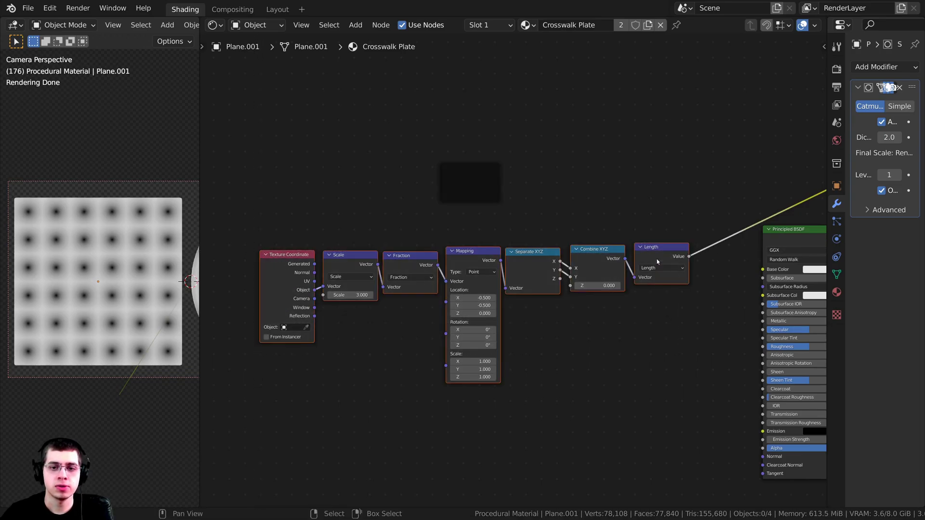
{"action": "key", "text": "g"}
{"action": "left_click", "coordinate": [454, 180]}
{"action": "key", "text": "g"}
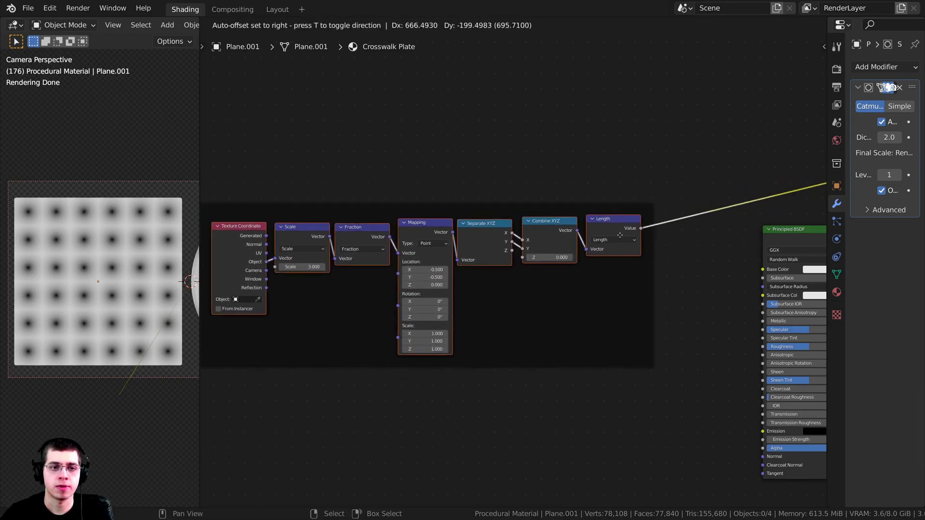
{"action": "left_click", "coordinate": [635, 238]}
Step: Reposition the frame with its nodes in front of the Principled BSDF node
{"action": "left_click", "coordinate": [578, 316]}
{"action": "key", "text": "g"}
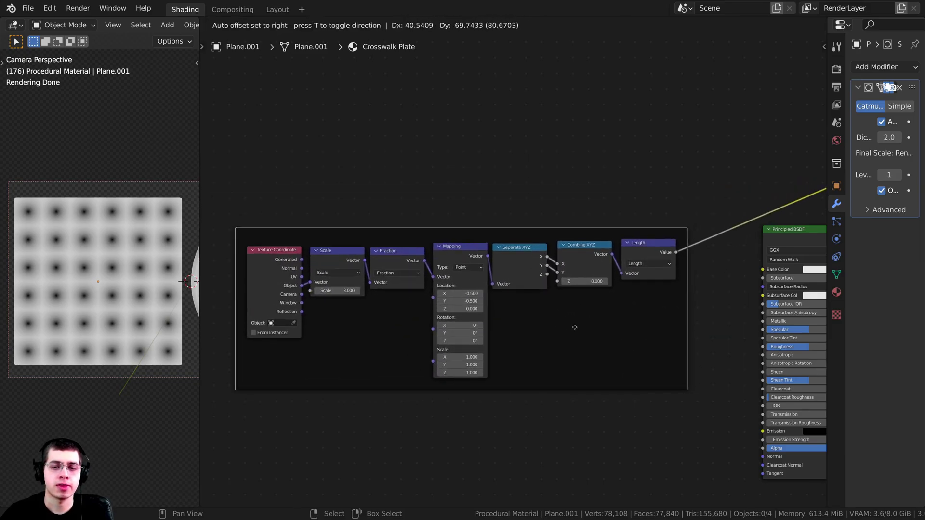
{"action": "left_click", "coordinate": [571, 322]}
{"action": "key", "text": "g"}
{"action": "left_click", "coordinate": [525, 300]}
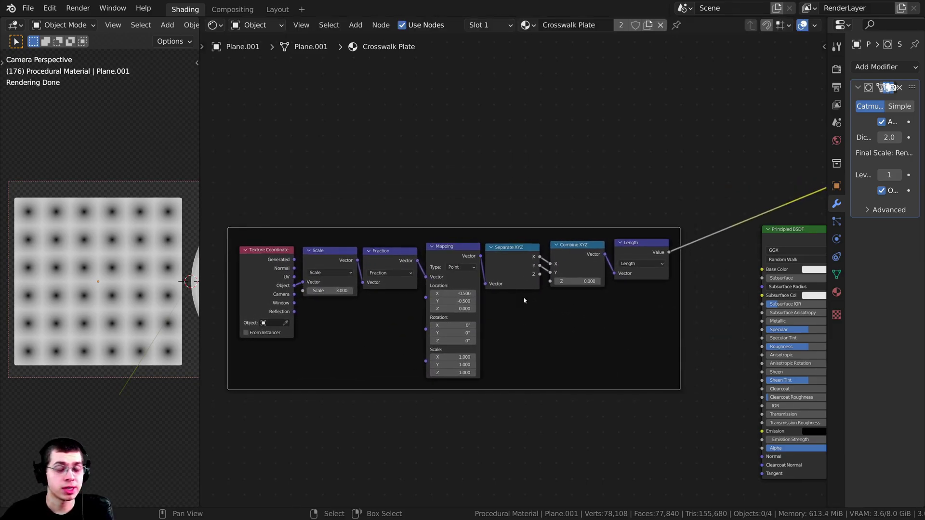
Step: Label the frame "Large Dots" and nudge it slightly
{"action": "scroll", "coordinate": [525, 294], "scroll_direction": "down", "scroll_amount": 1}
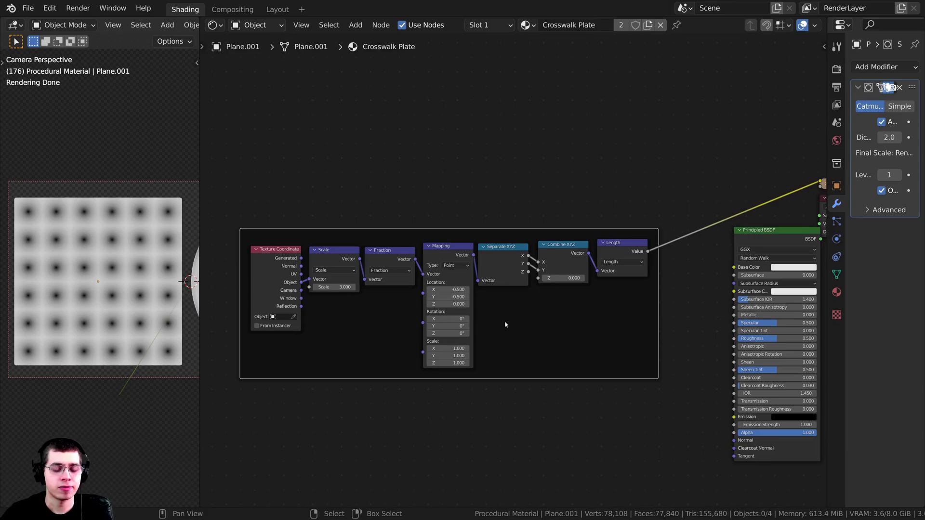
{"action": "key", "text": "n"}
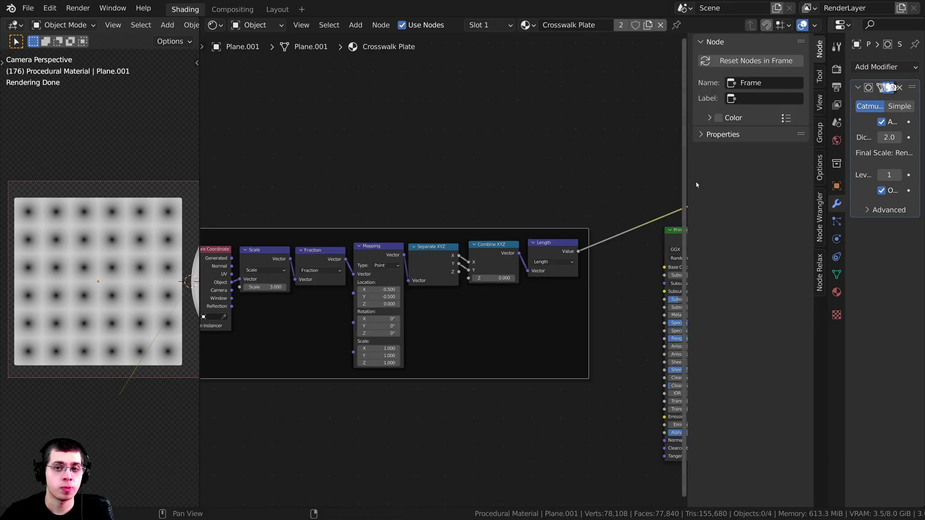
{"action": "left_click", "coordinate": [755, 101]}
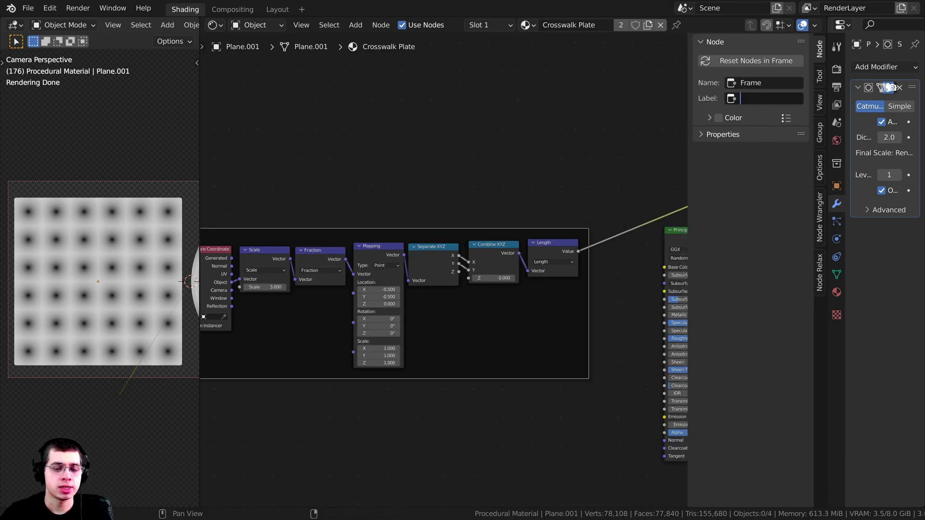
{"action": "type", "text": "Large Dt"}
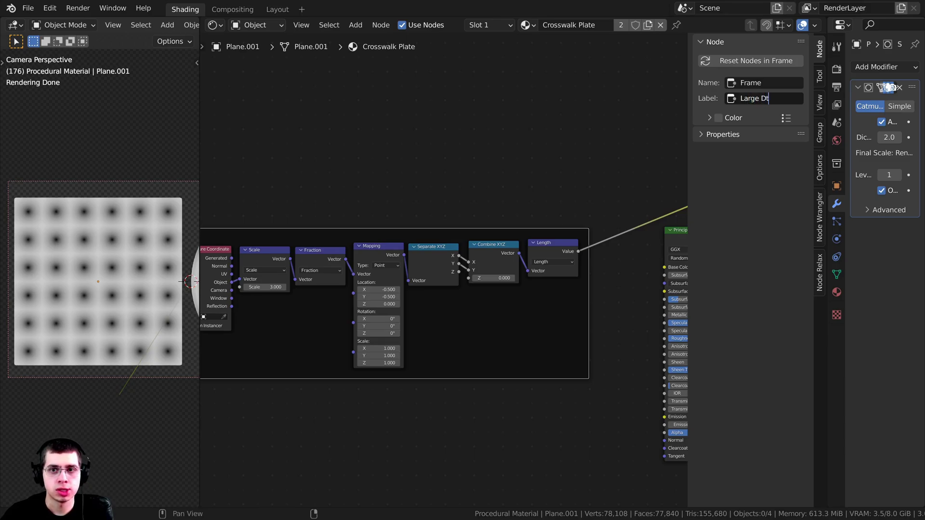
{"action": "type", "text": "os"}
{"action": "key", "text": "Return"}
{"action": "key", "text": "BackSpace"}
{"action": "key", "text": "BackSpace"}
{"action": "key", "text": "BackSpace"}
{"action": "type", "text": "ots"}
{"action": "key", "text": "Return"}
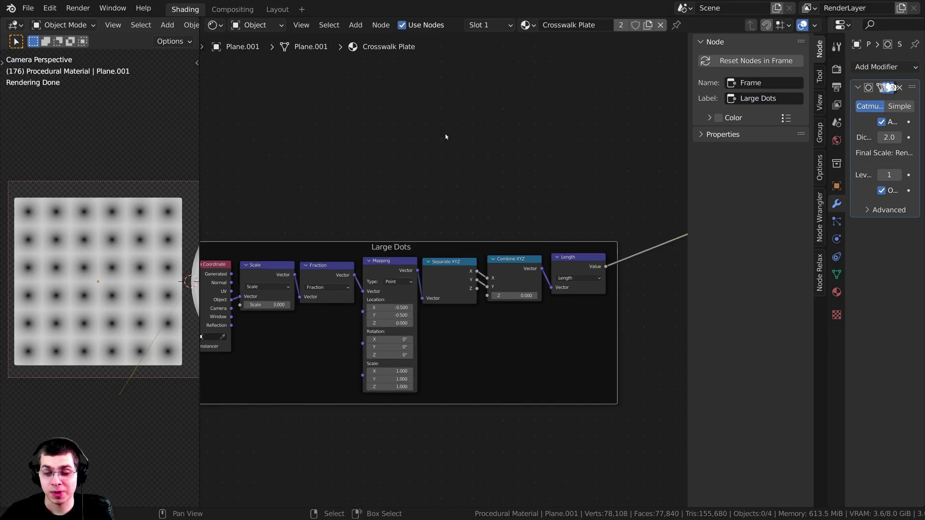
{"action": "key", "text": "n"}
{"action": "scroll", "coordinate": [450, 233], "scroll_direction": "up", "scroll_amount": 3}
{"action": "scroll", "coordinate": [417, 347], "scroll_direction": "down", "scroll_amount": 2}
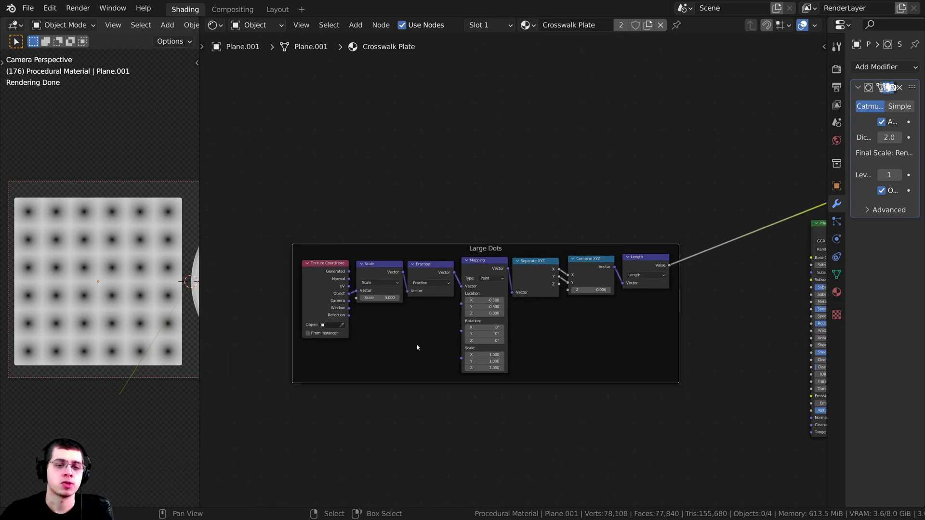
{"action": "key", "text": "g"}
{"action": "left_click", "coordinate": [562, 359]}
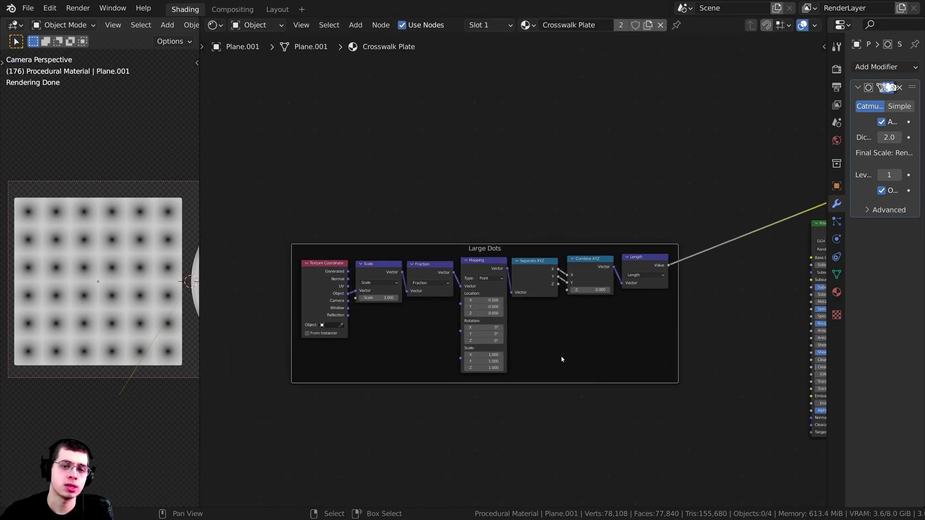
Step: Duplicate the Large Dots frame with all its nodes and place the copy directly above the original
{"action": "key", "text": "alt+a"}
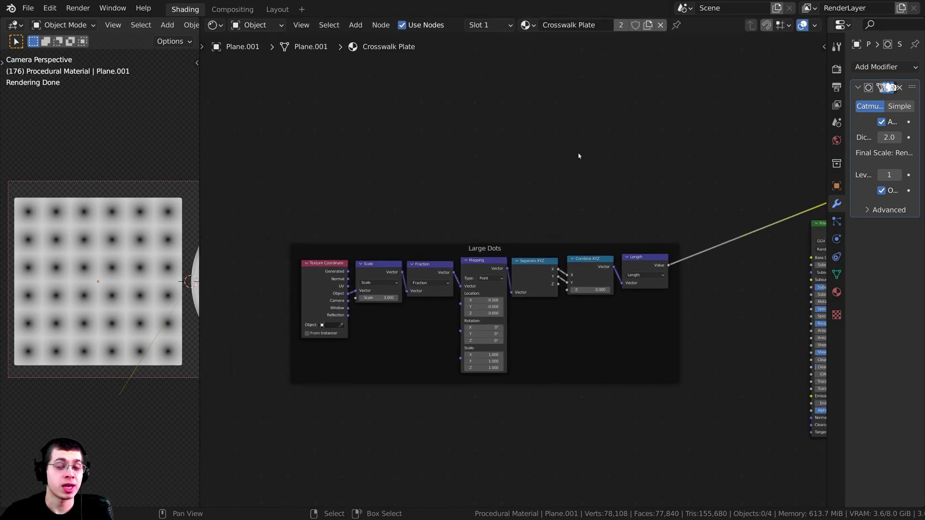
{"action": "key", "text": "a"}
{"action": "scroll", "coordinate": [577, 208], "scroll_direction": "down", "scroll_amount": 4}
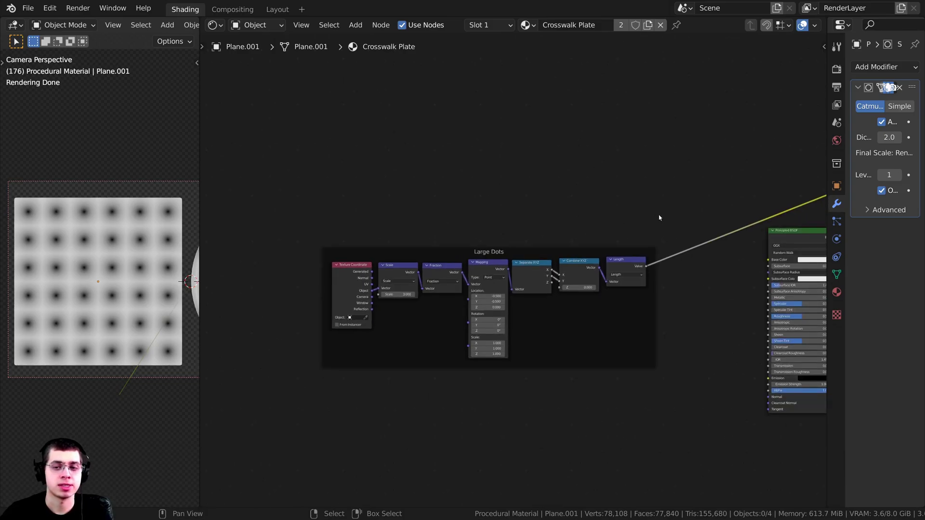
{"action": "key", "text": "alt+a"}
{"action": "key", "text": "b"}
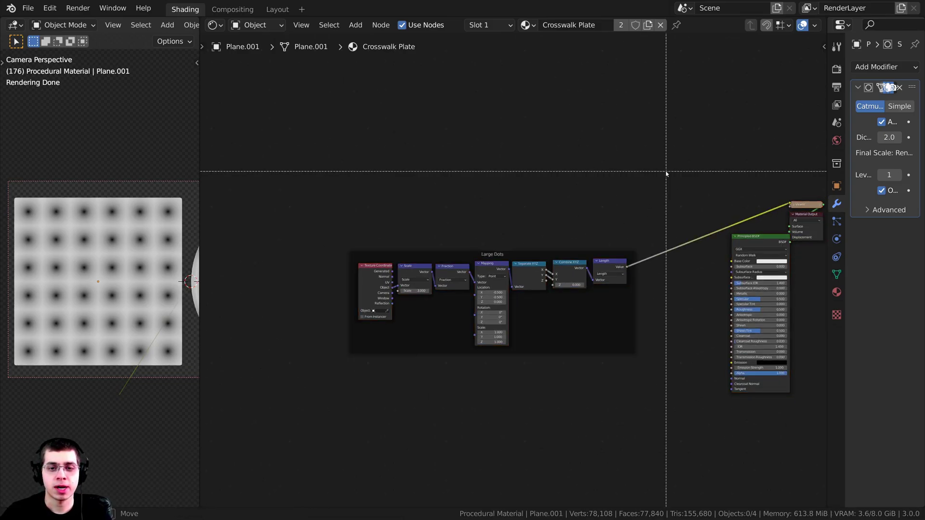
{"action": "left_click_drag", "start_coordinate": [664, 172], "coordinate": [322, 403]}
{"action": "scroll", "coordinate": [337, 404], "scroll_direction": "up", "scroll_amount": 2}
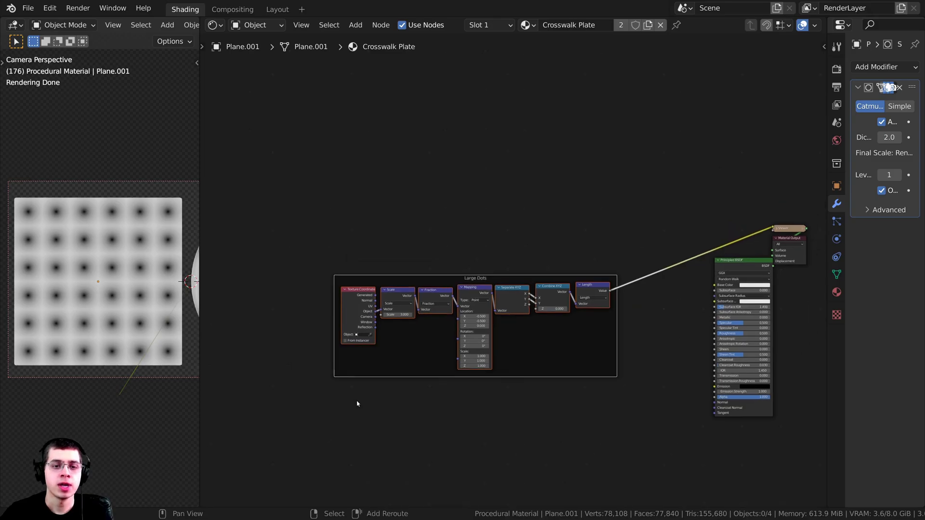
{"action": "key", "text": "shift+d"}
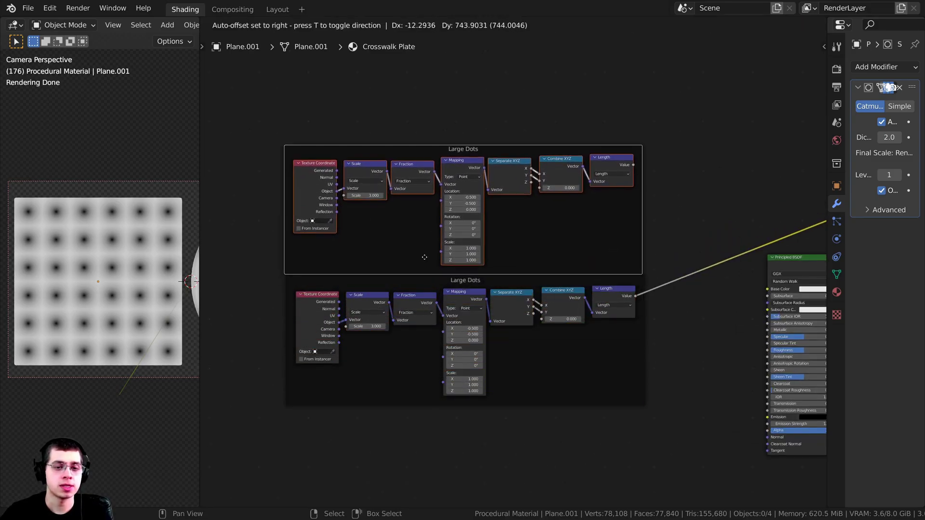
{"action": "left_click", "coordinate": [398, 230]}
{"action": "left_click", "coordinate": [386, 233]}
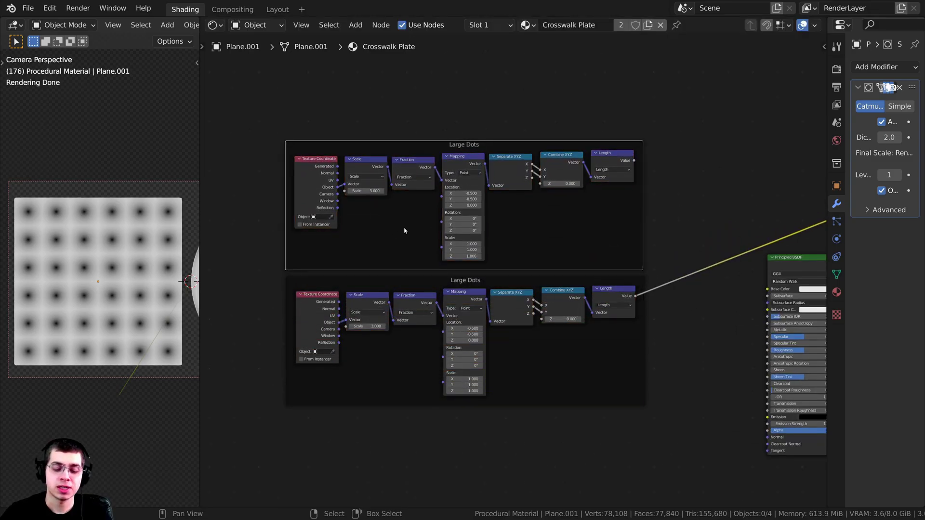
Step: Relabel the duplicated upper frame "Small Dots"
{"action": "key", "text": "n"}
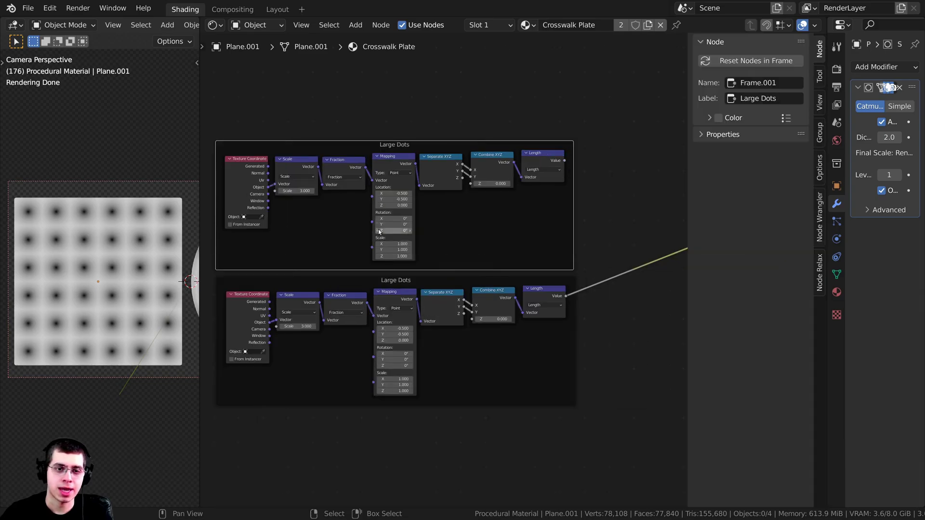
{"action": "left_click", "coordinate": [767, 98]}
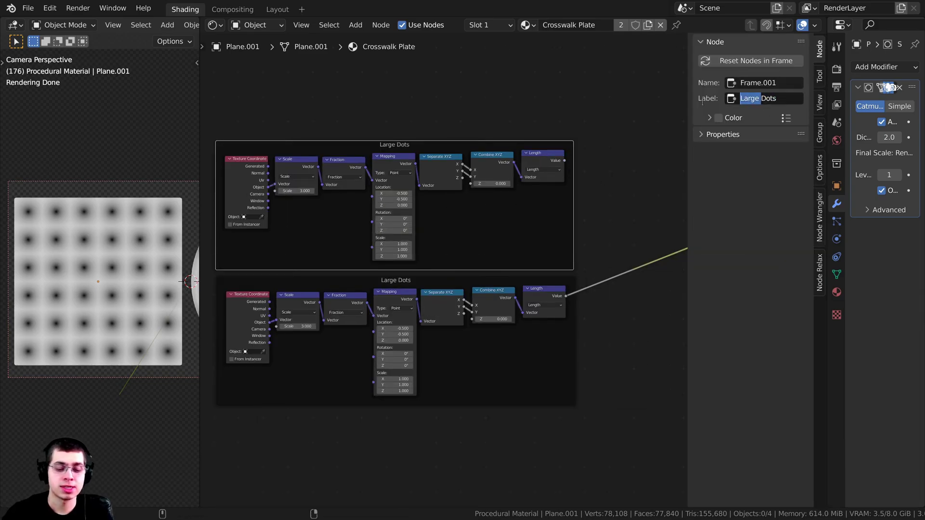
{"action": "type", "text": "Small"}
{"action": "key", "text": "Return"}
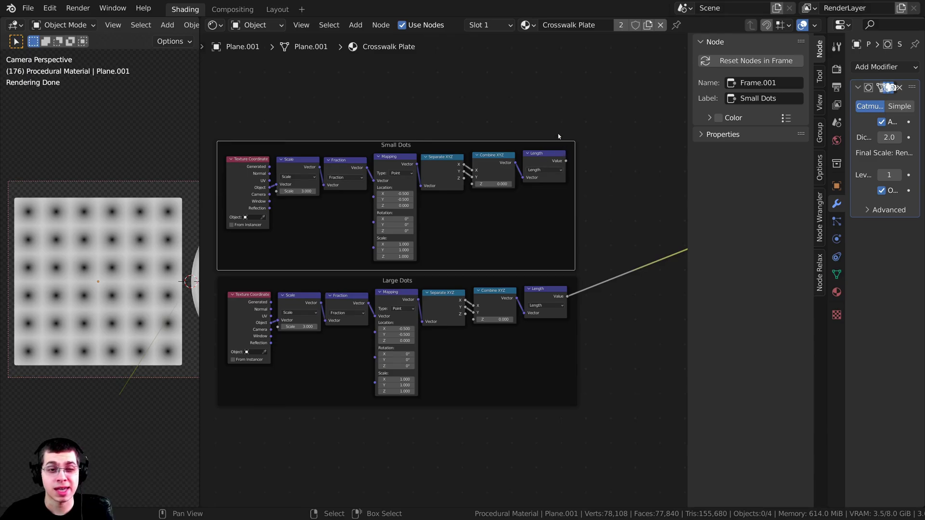
{"action": "key", "text": "n"}
Step: Preview the Small Dots Length output and set that chain's Scale value to 20
{"action": "scroll", "coordinate": [558, 136], "scroll_direction": "up", "scroll_amount": 2}
{"action": "scroll", "coordinate": [652, 170], "scroll_direction": "up", "scroll_amount": 2}
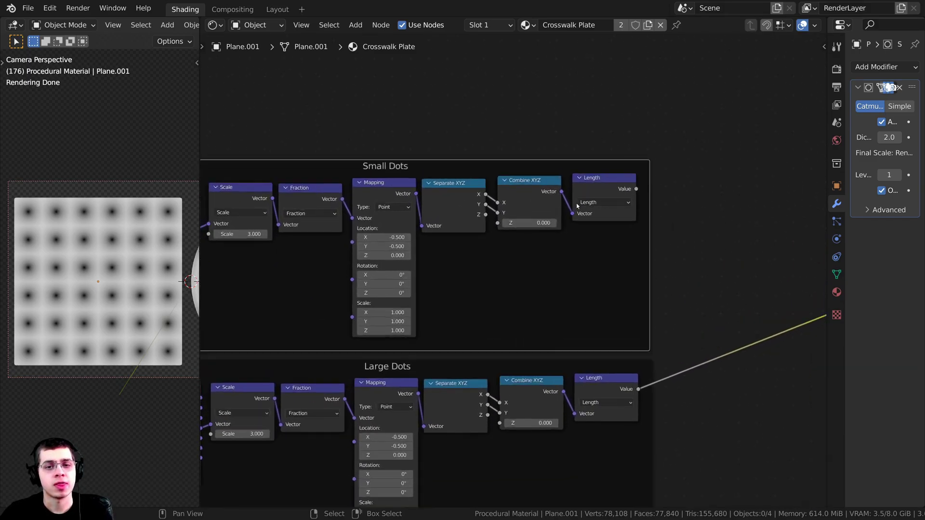
{"action": "left_click", "coordinate": [652, 170], "text": "ctrl+shift"}
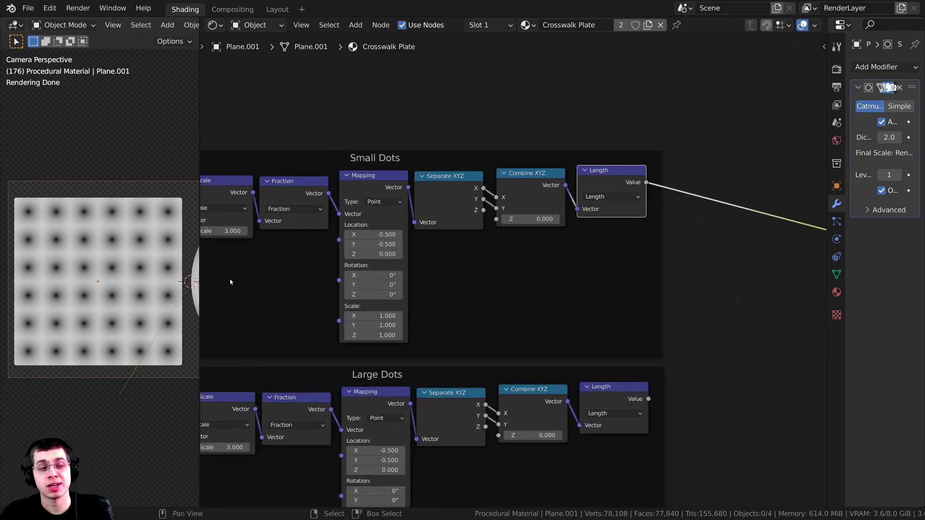
{"action": "middle_click_drag", "start_coordinate": [229, 283], "coordinate": [399, 283]}
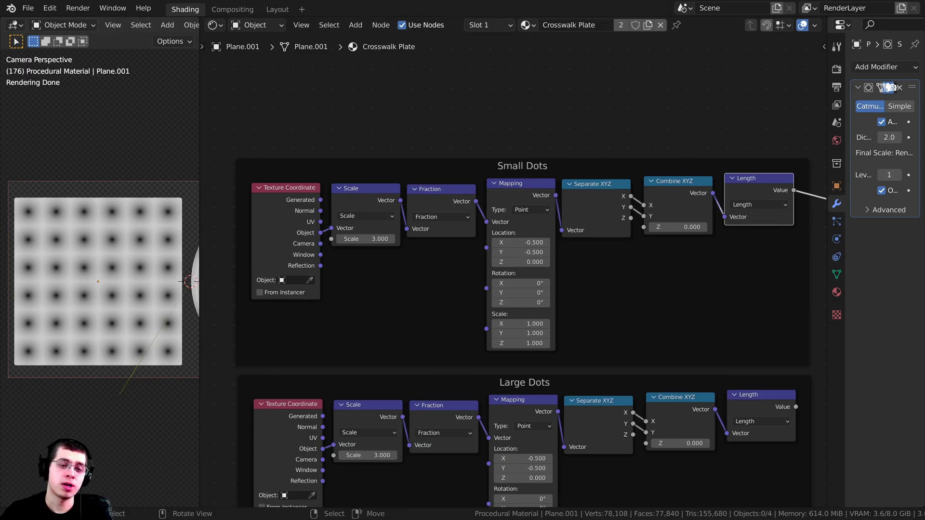
{"action": "scroll", "coordinate": [311, 306], "scroll_direction": "up", "scroll_amount": 2}
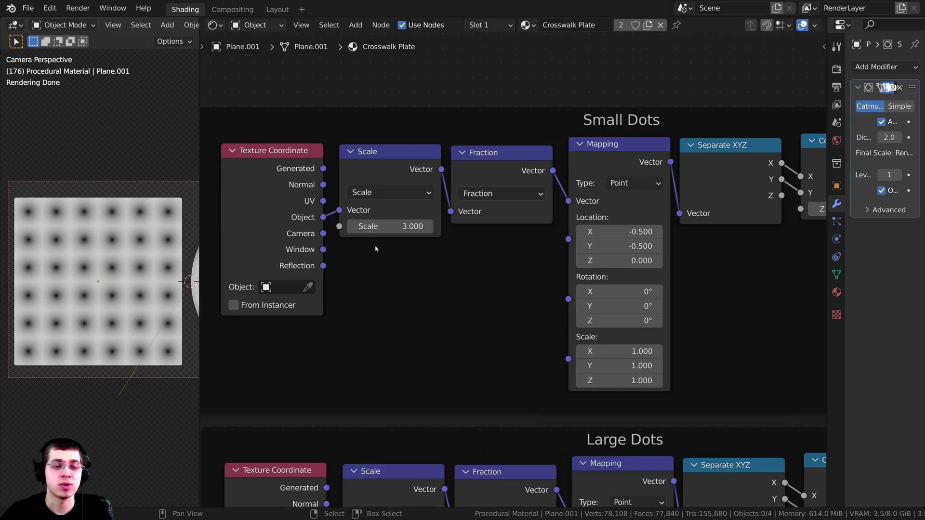
{"action": "left_click", "coordinate": [396, 228]}
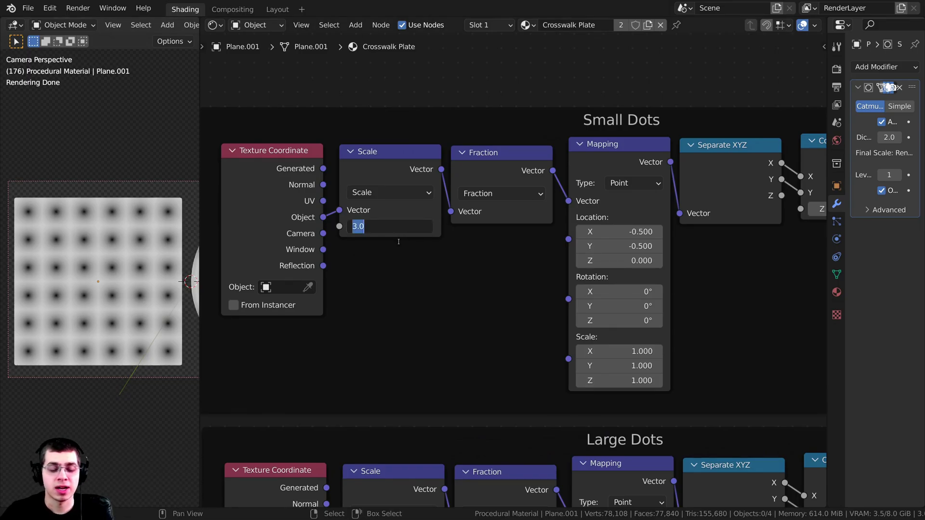
{"action": "type", "text": "20"}
{"action": "key", "text": "Return"}
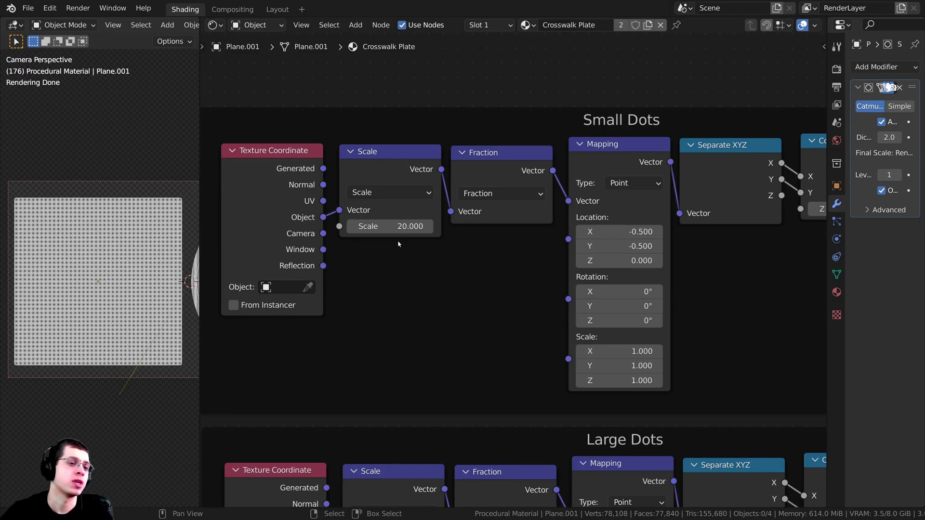
Step: Preview the Large Dots chain's Length output on the plane
{"action": "scroll", "coordinate": [100, 271], "scroll_direction": "up", "scroll_amount": 3}
{"action": "scroll", "coordinate": [820, 355], "scroll_direction": "down", "scroll_amount": 5}
{"action": "middle_click_drag", "start_coordinate": [820, 355], "coordinate": [534, 323]}
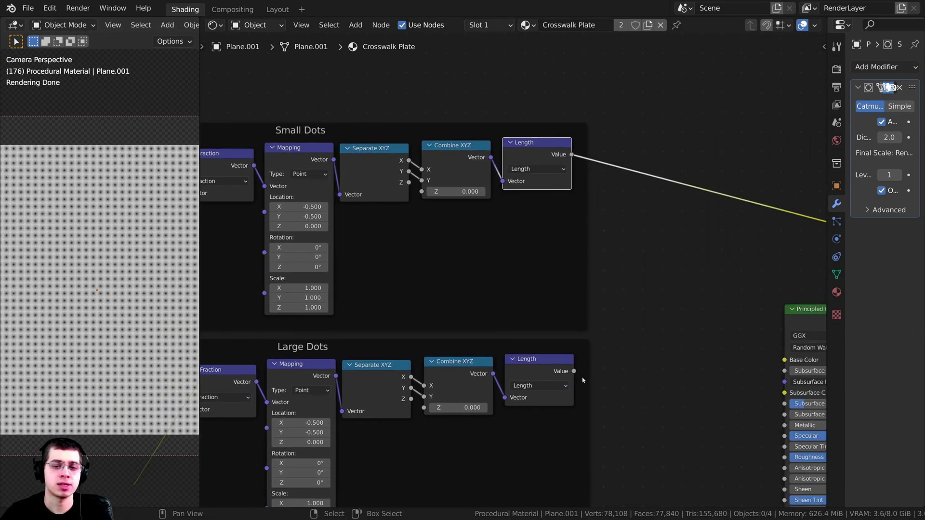
{"action": "left_click", "coordinate": [543, 373], "text": "ctrl+shift"}
{"action": "scroll", "coordinate": [543, 372], "scroll_direction": "down", "scroll_amount": 4}
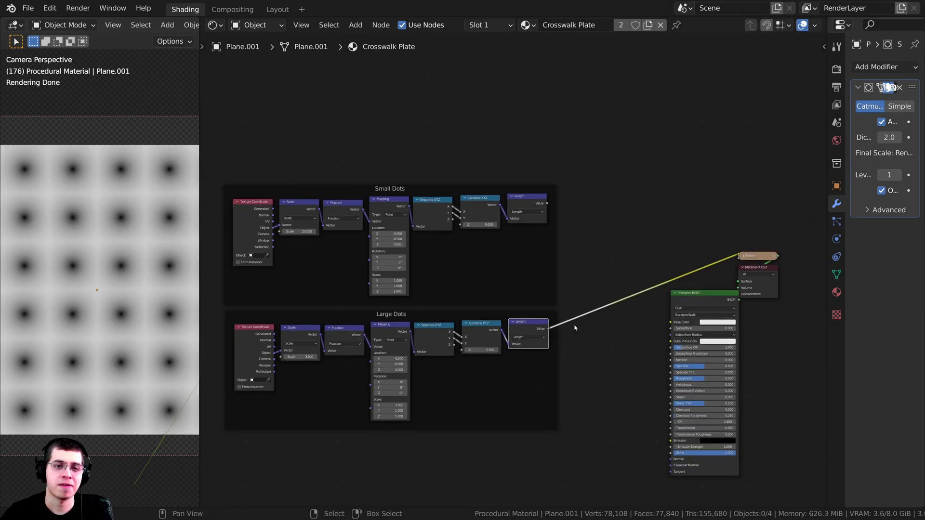
Step: Add a MixRGB node in the space between the dot frames and the Principled BSDF
{"action": "scroll", "coordinate": [558, 291], "scroll_direction": "up", "scroll_amount": 3}
{"action": "scroll", "coordinate": [511, 267], "scroll_direction": "up", "scroll_amount": 2}
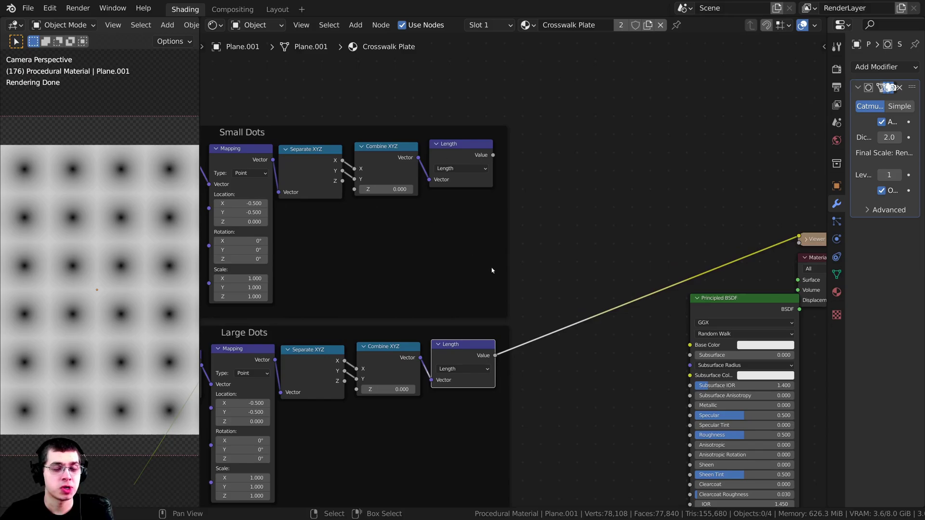
{"action": "key", "text": "shift+a"}
{"action": "left_click", "coordinate": [567, 172]}
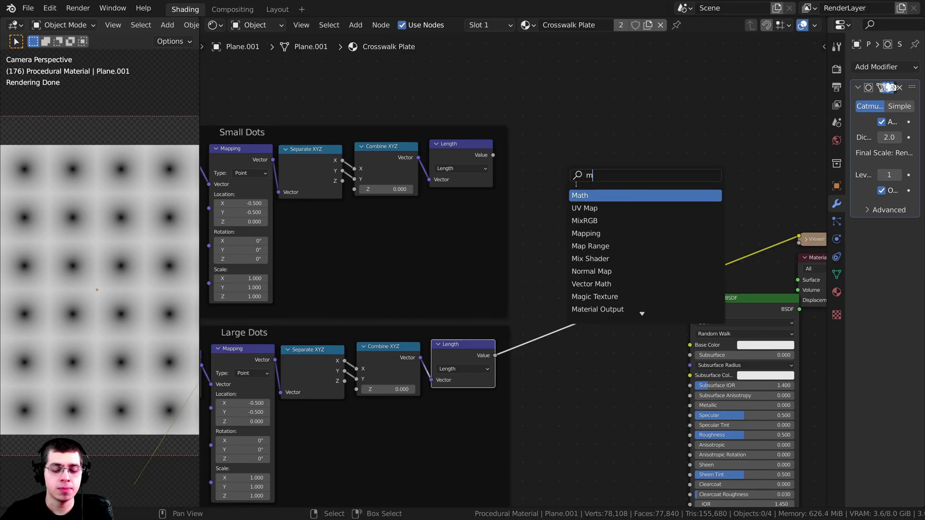
{"action": "type", "text": "mix"}
{"action": "left_click", "coordinate": [584, 195]}
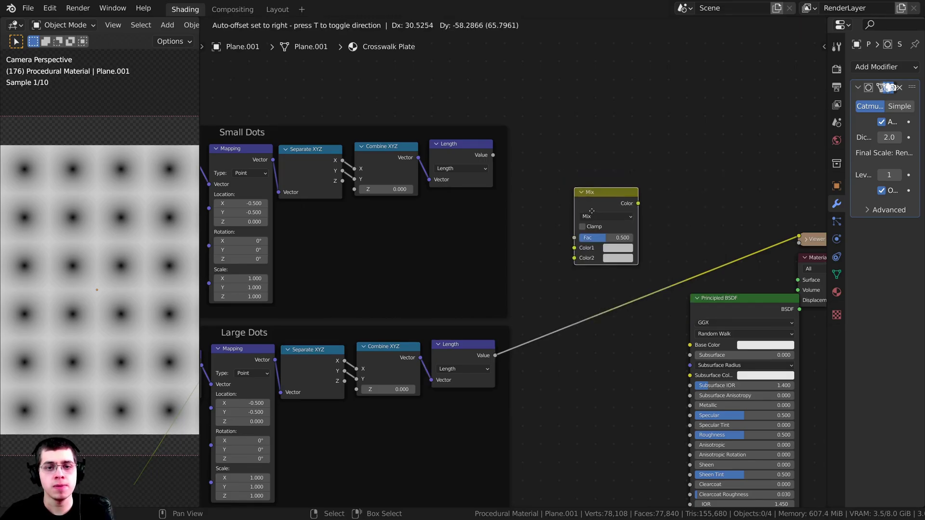
{"action": "left_click", "coordinate": [585, 207]}
{"action": "scroll", "coordinate": [530, 289], "scroll_direction": "up", "scroll_amount": 2}
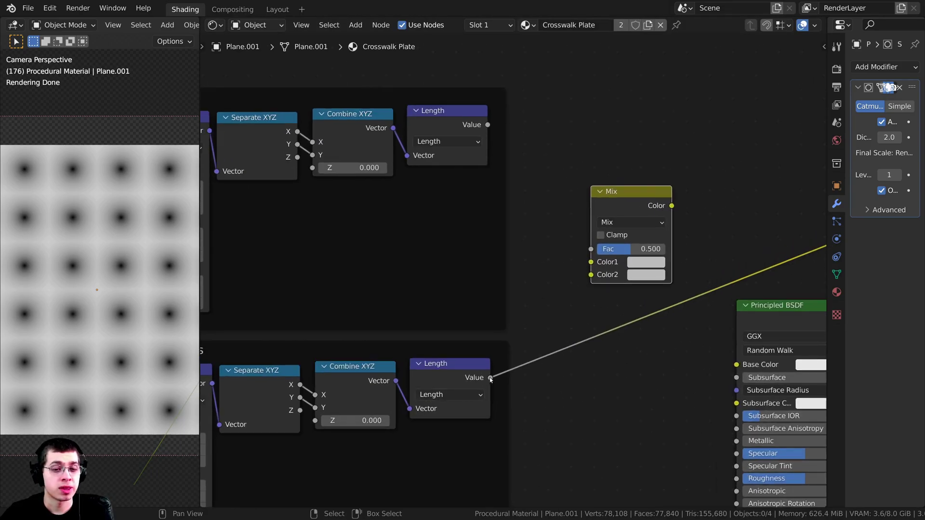
Step: Connect the Large Dots Length to the Mix node's Color2 and the Small Dots Length to Color1, and preview the mix
{"action": "left_click_drag", "start_coordinate": [490, 377], "coordinate": [591, 275]}
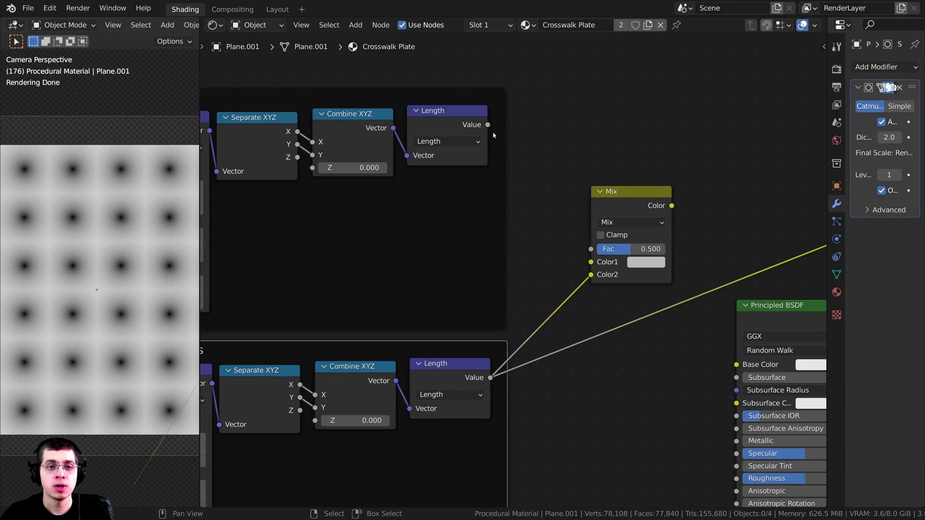
{"action": "left_click_drag", "start_coordinate": [488, 126], "coordinate": [591, 262]}
{"action": "scroll", "coordinate": [611, 248], "scroll_direction": "up", "scroll_amount": 1}
{"action": "middle_click_drag", "start_coordinate": [611, 248], "coordinate": [527, 269]}
{"action": "left_click", "coordinate": [559, 215], "text": "ctrl+shift"}
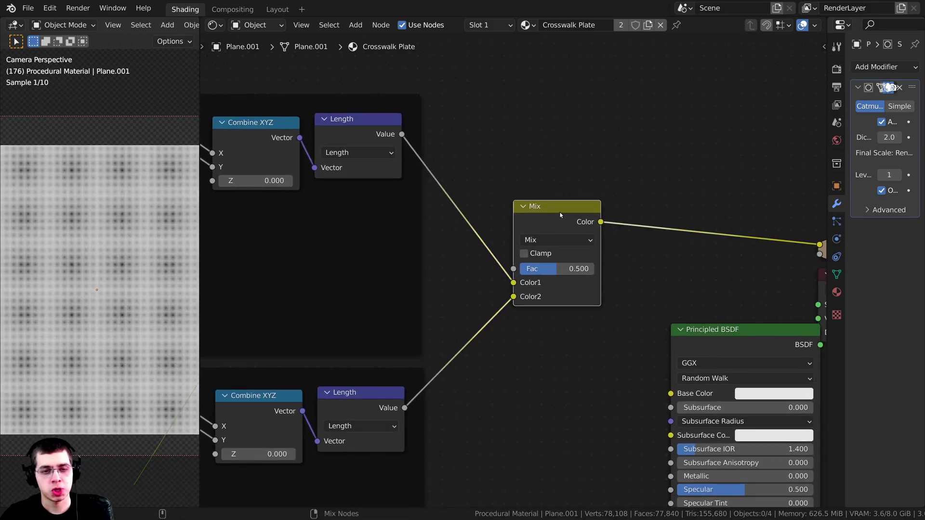
Step: Try adjusting the Mix node's factor while comparing the two dot chains feeding it
{"action": "scroll", "coordinate": [110, 262], "scroll_direction": "up", "scroll_amount": 4}
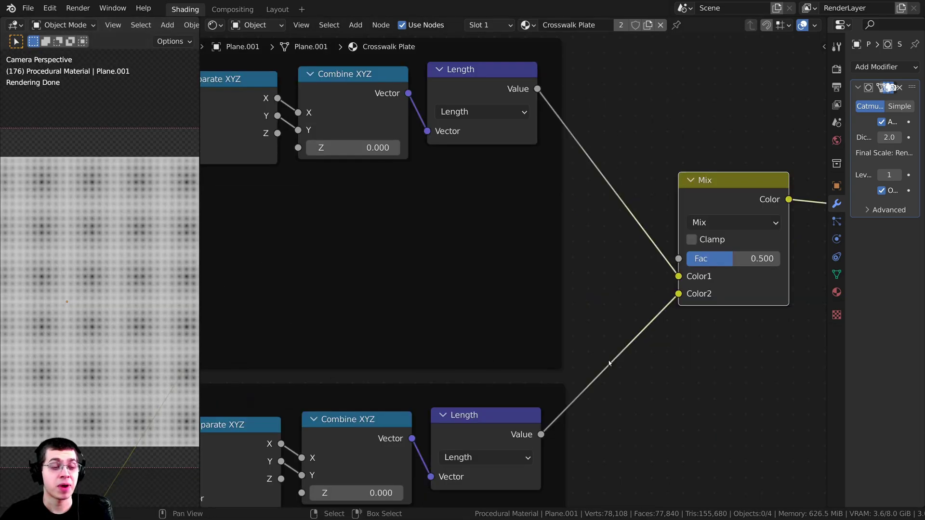
{"action": "mouse_move", "coordinate": [737, 259]}
{"action": "left_mouse_down"}
{"action": "mouse_move", "coordinate": [759, 259]}
{"action": "mouse_move", "coordinate": [737, 259]}
{"action": "left_mouse_up"}
{"action": "scroll", "coordinate": [629, 312], "scroll_direction": "down", "scroll_amount": 8}
{"action": "middle_click_drag", "start_coordinate": [547, 312], "coordinate": [591, 282]}
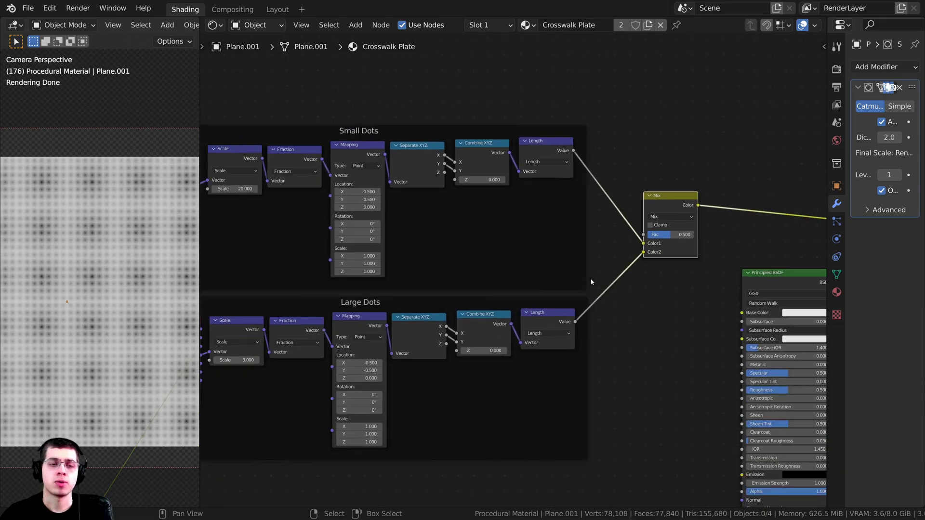
{"action": "scroll", "coordinate": [558, 305], "scroll_direction": "up", "scroll_amount": 1}
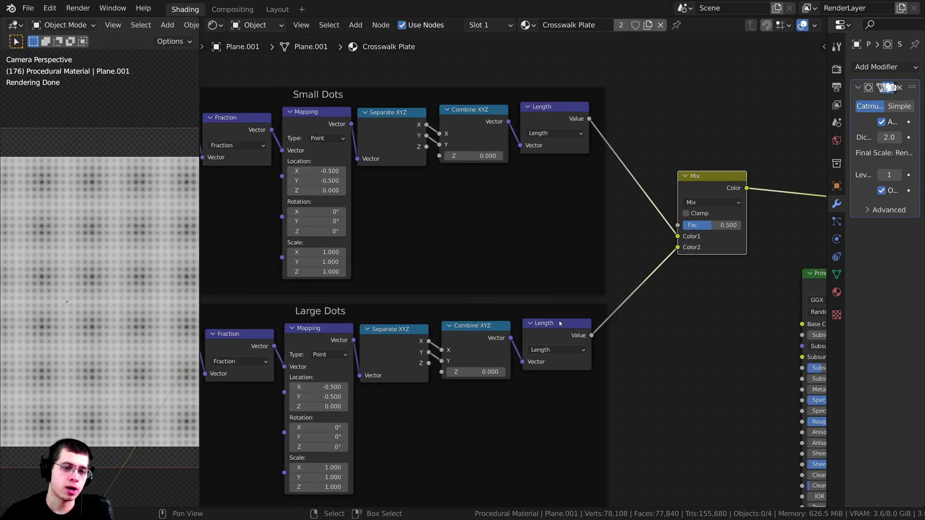
{"action": "middle_click_drag", "start_coordinate": [480, 312], "coordinate": [475, 314]}
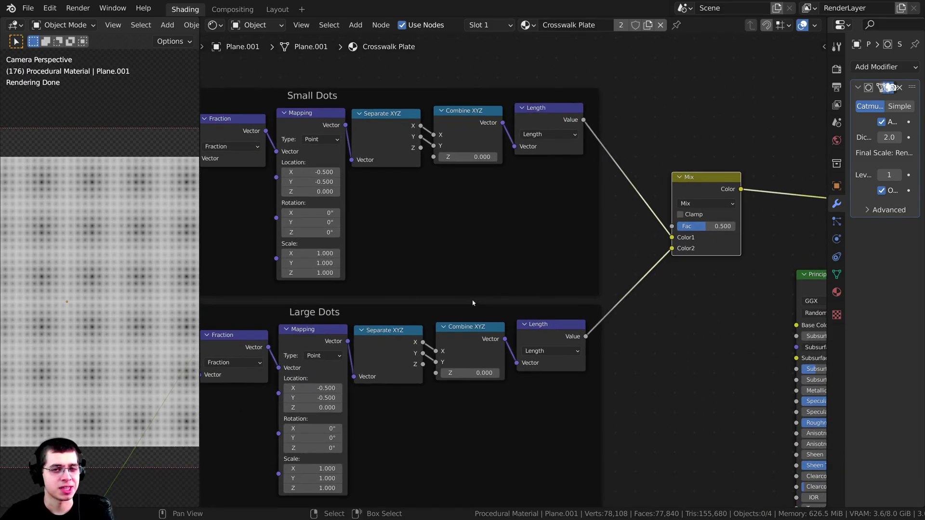
Step: Add a ColorRamp node between the Large Dots frame and the Principled BSDF, leaving it unconnected
{"action": "scroll", "coordinate": [474, 304], "scroll_direction": "down", "scroll_amount": 1}
{"action": "scroll", "coordinate": [479, 283], "scroll_direction": "up", "scroll_amount": 2}
{"action": "middle_click_drag", "start_coordinate": [533, 250], "coordinate": [506, 249]}
{"action": "scroll", "coordinate": [510, 248], "scroll_direction": "down", "scroll_amount": 2}
{"action": "scroll", "coordinate": [512, 258], "scroll_direction": "up", "scroll_amount": 1}
{"action": "key", "text": "shift+a"}
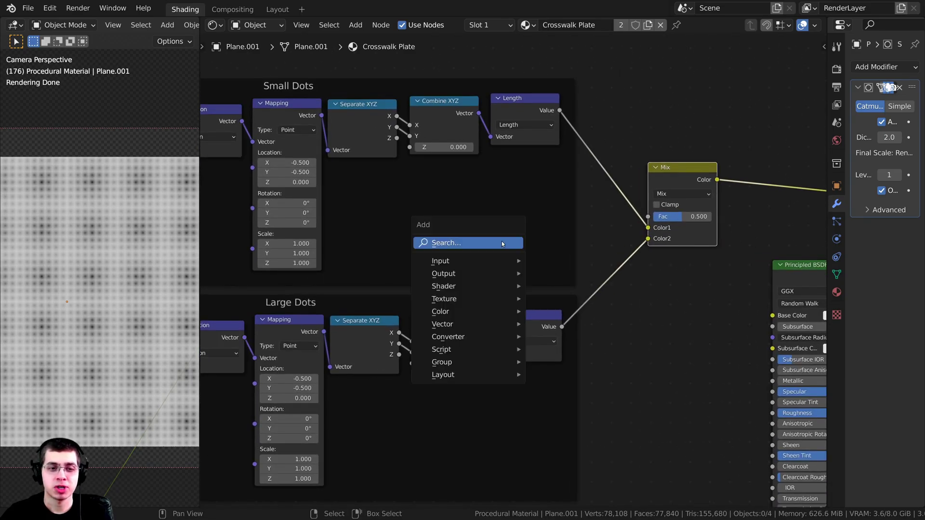
{"action": "left_click", "coordinate": [506, 245]}
{"action": "type", "text": "col"}
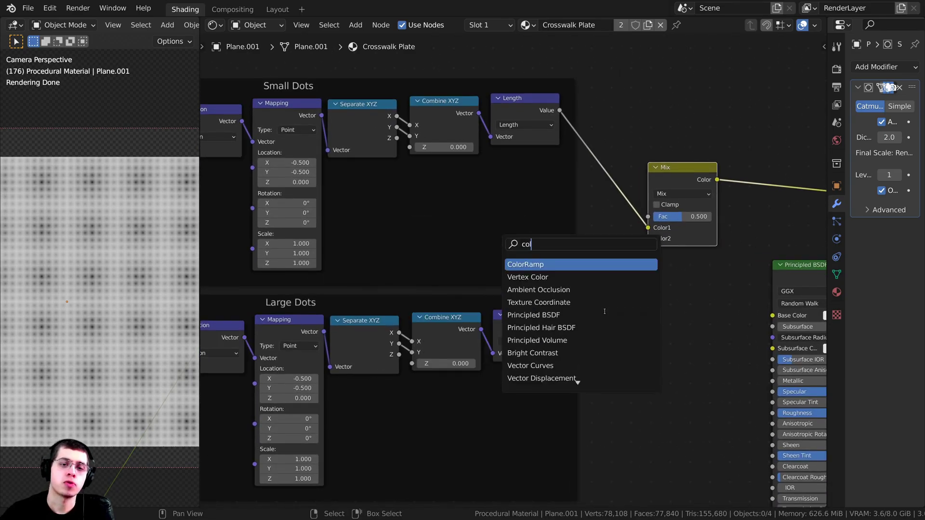
{"action": "left_click", "coordinate": [574, 264]}
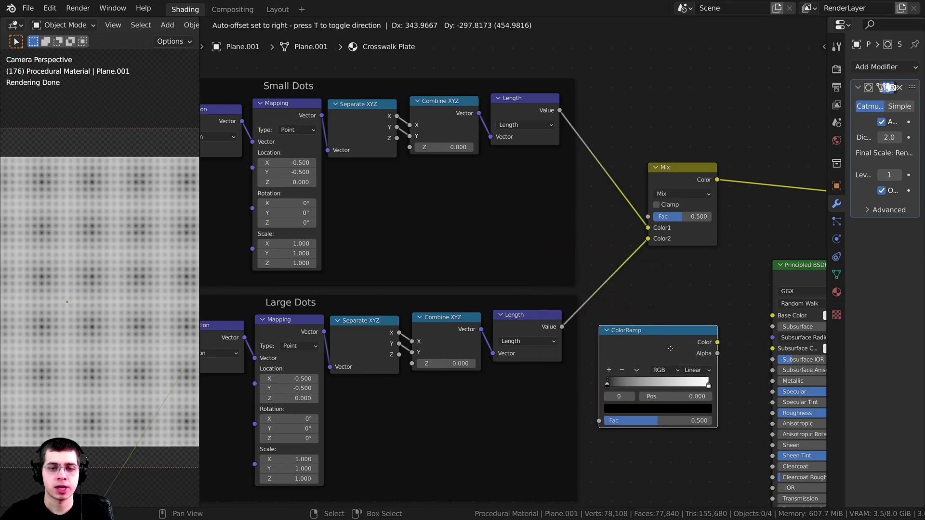
{"action": "left_click", "coordinate": [631, 324]}
Step: Move the Small Dots frame upward and shift the Mix node closer to the Material Output to make room
{"action": "key", "text": "Home"}
{"action": "middle_click_drag", "start_coordinate": [572, 270], "coordinate": [547, 265]}
{"action": "scroll", "coordinate": [554, 263], "scroll_direction": "up", "scroll_amount": 2}
{"action": "left_click_drag", "start_coordinate": [555, 262], "coordinate": [546, 165]}
{"action": "middle_click_drag", "start_coordinate": [776, 207], "coordinate": [650, 202]}
{"action": "mouse_move", "coordinate": [608, 191]}
{"action": "left_mouse_down"}
{"action": "mouse_move", "coordinate": [640, 191]}
{"action": "mouse_move", "coordinate": [611, 191]}
{"action": "left_mouse_up"}
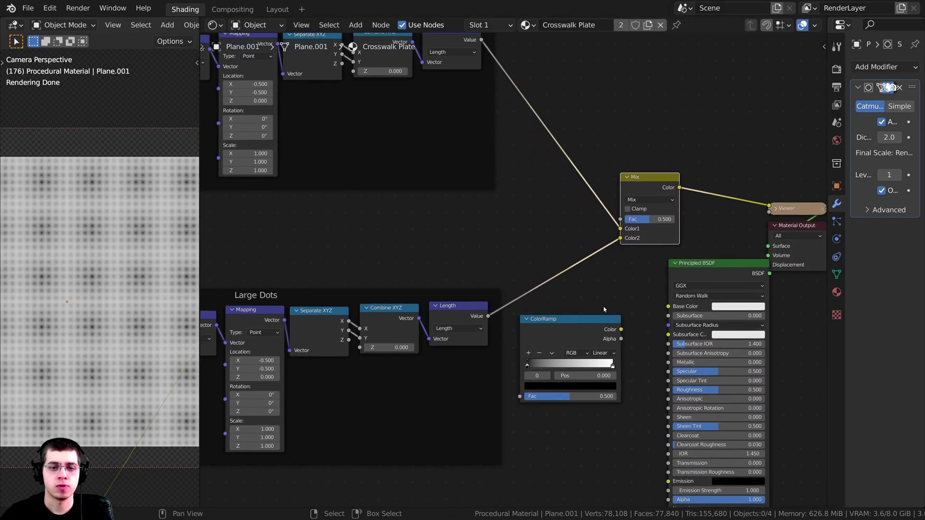
Step: Move the ColorRamp up beside the gap between the two dot frames and realign both frames around it
{"action": "left_click_drag", "start_coordinate": [599, 332], "coordinate": [471, 218]}
{"action": "left_click_drag", "start_coordinate": [455, 164], "coordinate": [451, 158]}
{"action": "left_click_drag", "start_coordinate": [439, 215], "coordinate": [473, 210]}
{"action": "key", "text": "Home"}
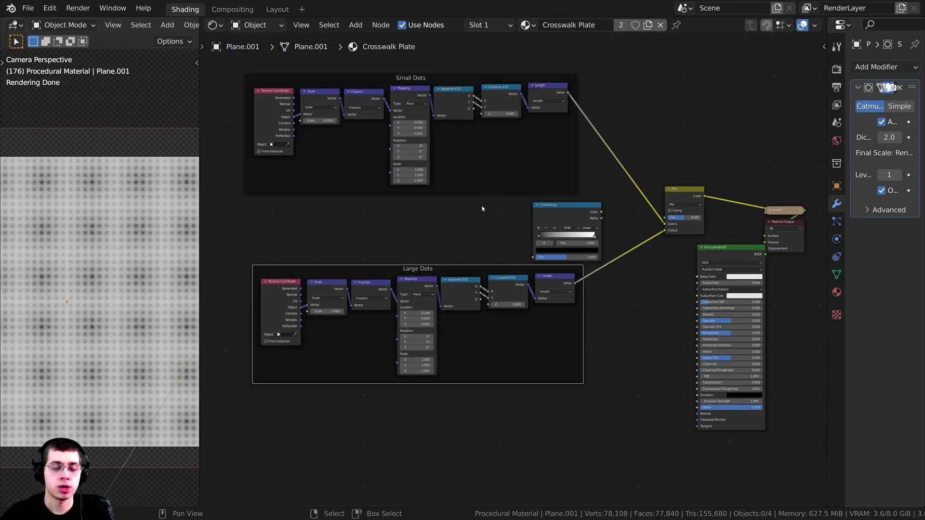
{"action": "key", "text": "g"}
{"action": "left_click", "coordinate": [413, 206]}
{"action": "left_click_drag", "start_coordinate": [517, 151], "coordinate": [460, 157]}
Step: Connect the Large Dots Length value to the ColorRamp's Fac input, keeping its link to the Mix node
{"action": "scroll", "coordinate": [568, 216], "scroll_direction": "up", "scroll_amount": 3}
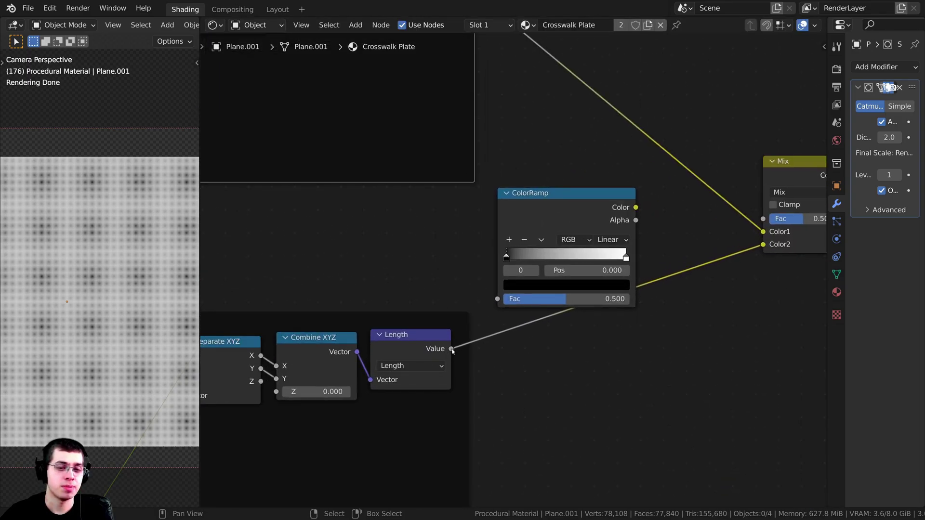
{"action": "left_click_drag", "start_coordinate": [452, 349], "coordinate": [422, 310]}
{"action": "left_click_drag", "start_coordinate": [440, 350], "coordinate": [498, 300]}
Step: Adjust the positions of the ColorRamp and Mix nodes to space out their connections
{"action": "left_click_drag", "start_coordinate": [530, 200], "coordinate": [532, 169]}
{"action": "scroll", "coordinate": [643, 196], "scroll_direction": "down", "scroll_amount": 4}
{"action": "middle_click_drag", "start_coordinate": [634, 192], "coordinate": [566, 229]}
{"action": "left_click_drag", "start_coordinate": [672, 220], "coordinate": [660, 214]}
{"action": "scroll", "coordinate": [504, 216], "scroll_direction": "up", "scroll_amount": 4}
{"action": "left_click", "coordinate": [504, 217]}
{"action": "middle_click_drag", "start_coordinate": [504, 217], "coordinate": [480, 222]}
{"action": "left_click_drag", "start_coordinate": [480, 222], "coordinate": [480, 217]}
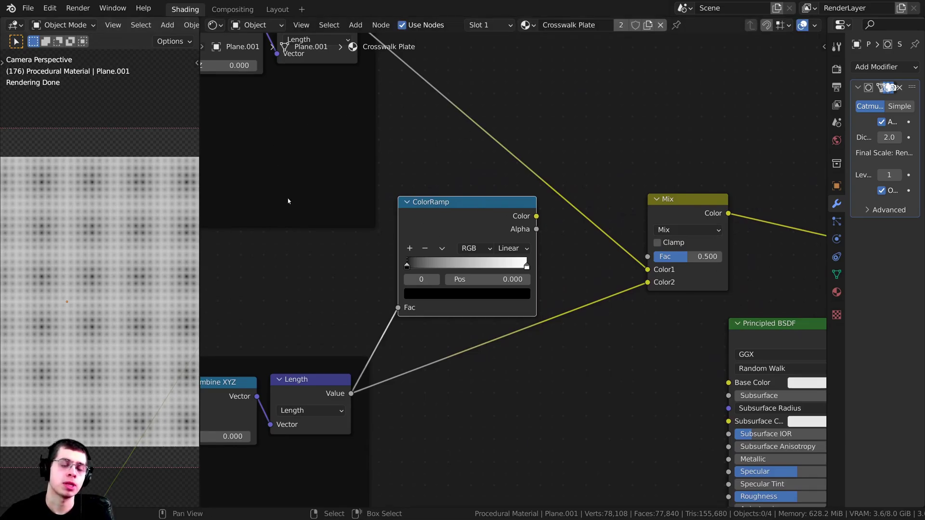
Step: Connect the ColorRamp's Color output to the Mix node's Fac input
{"action": "scroll", "coordinate": [505, 211], "scroll_direction": "up", "scroll_amount": 2}
{"action": "left_click_drag", "start_coordinate": [525, 196], "coordinate": [677, 252]}
{"action": "middle_click_drag", "start_coordinate": [445, 300], "coordinate": [481, 287]}
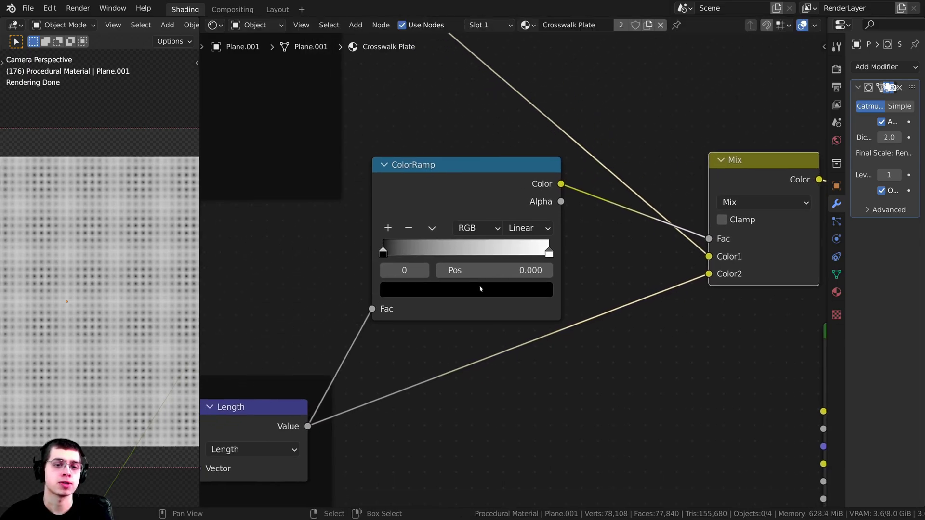
Step: Preview the ColorRamp's output on the plane and examine the large dot gradients up close
{"action": "scroll", "coordinate": [393, 308], "scroll_direction": "up", "scroll_amount": 2}
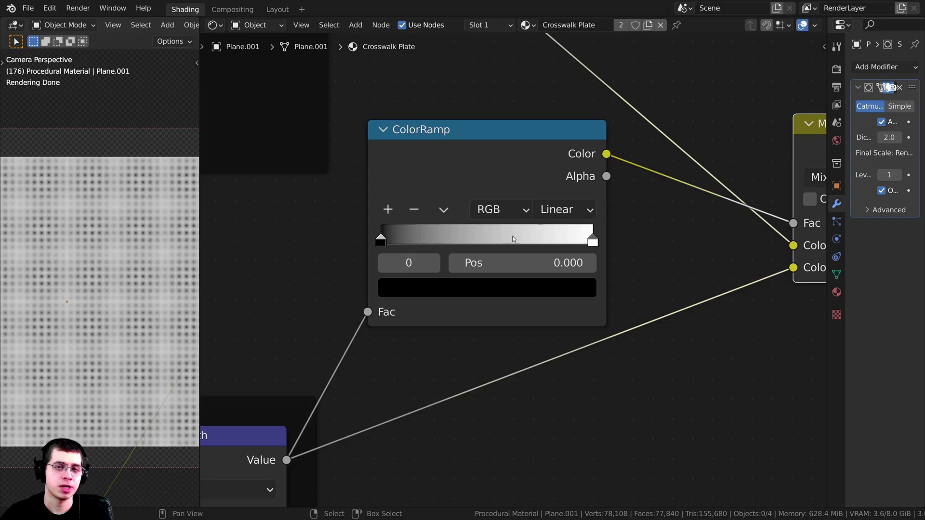
{"action": "scroll", "coordinate": [516, 230], "scroll_direction": "down", "scroll_amount": 3}
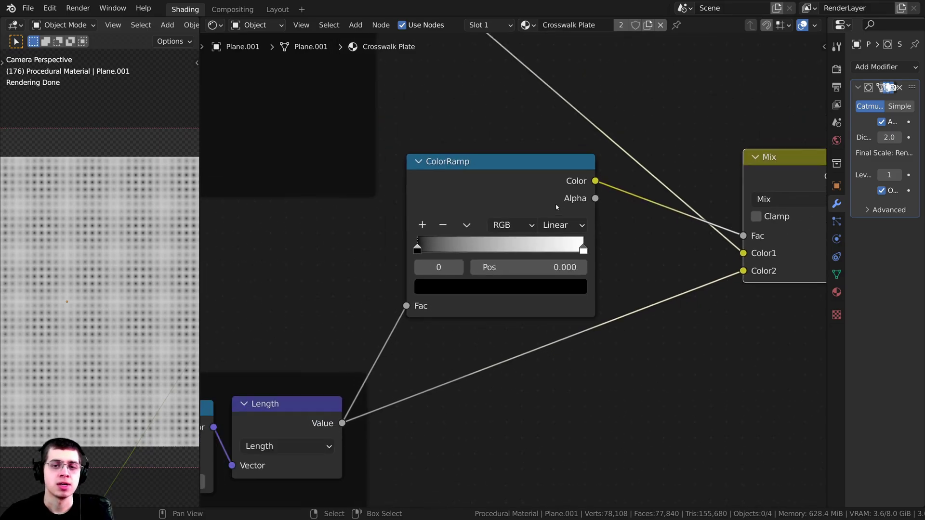
{"action": "left_click", "coordinate": [512, 188], "text": "ctrl+shift"}
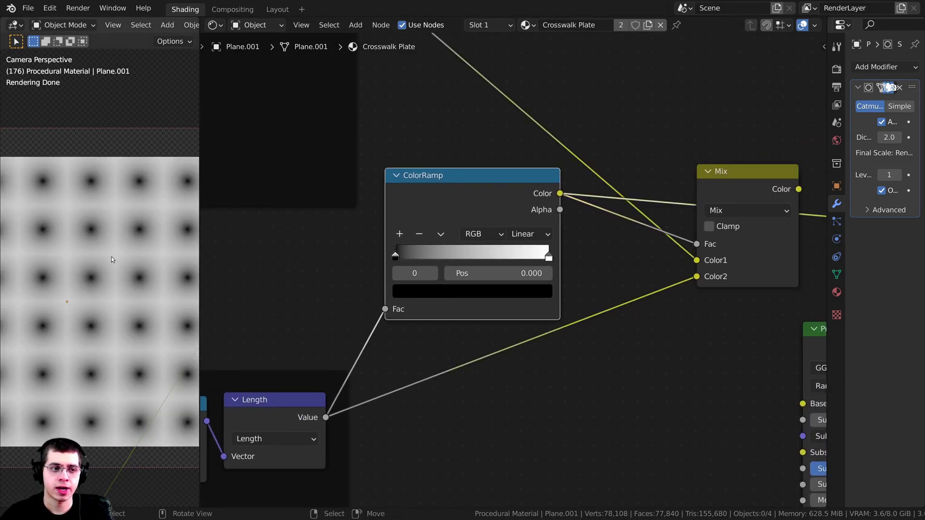
{"action": "scroll", "coordinate": [90, 242], "scroll_direction": "up", "scroll_amount": 4}
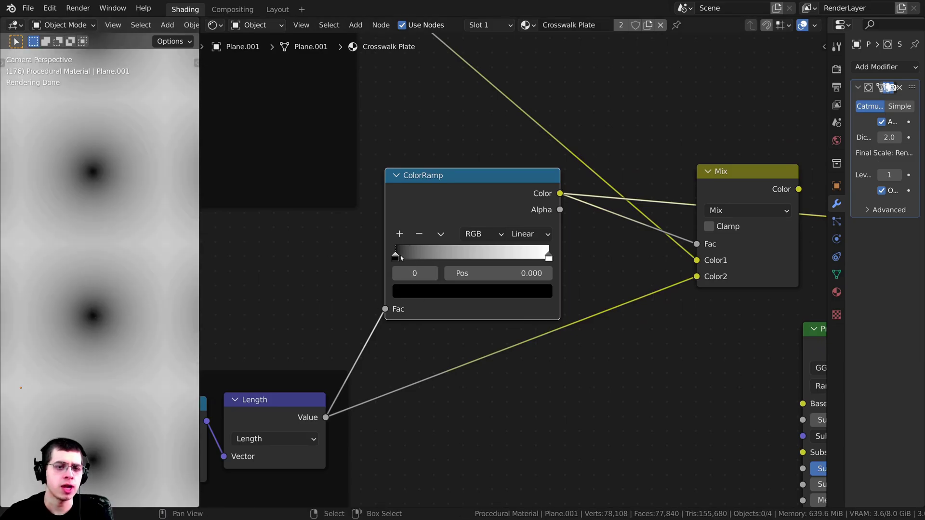
Step: Reverse the ColorRamp's stop order so white comes before black, placing the black stop at 0.215 to form white circles
{"action": "left_click_drag", "start_coordinate": [401, 255], "coordinate": [428, 256]}
{"action": "left_click_drag", "start_coordinate": [548, 257], "coordinate": [429, 252]}
{"action": "scroll", "coordinate": [448, 255], "scroll_direction": "up", "scroll_amount": 2}
{"action": "middle_click_drag", "start_coordinate": [446, 253], "coordinate": [451, 255]}
{"action": "scroll", "coordinate": [424, 253], "scroll_direction": "up", "scroll_amount": 1}
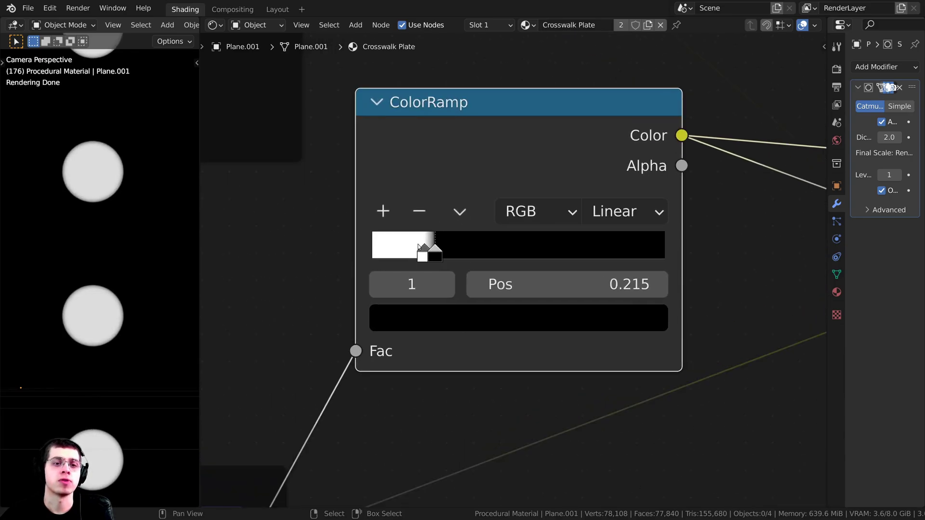
Step: Enlarge the white circles by raising the ColorRamp's black stop to 0.324 and moving the white stop just before it
{"action": "scroll", "coordinate": [428, 256], "scroll_direction": "up", "scroll_amount": 1}
{"action": "left_click_drag", "start_coordinate": [428, 256], "coordinate": [448, 254]}
{"action": "left_click", "coordinate": [429, 255]}
{"action": "left_click_drag", "start_coordinate": [449, 252], "coordinate": [465, 230]}
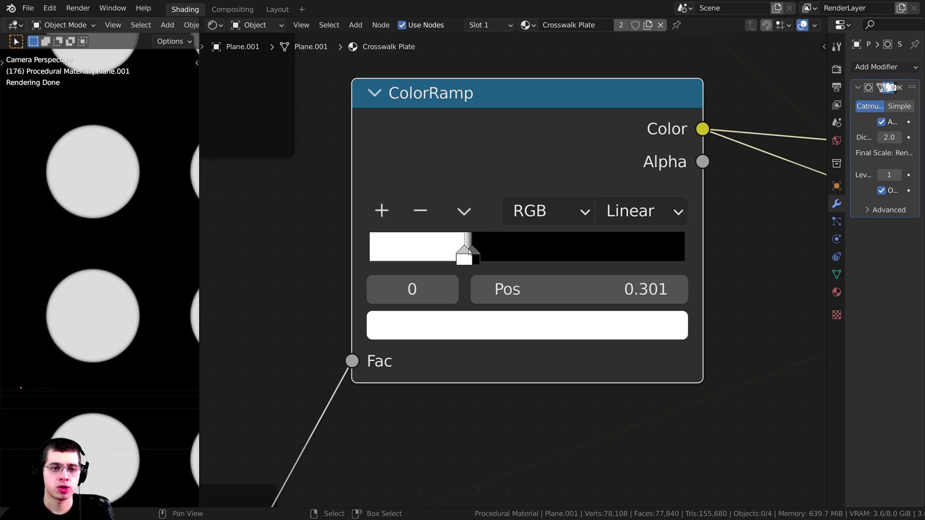
{"action": "left_click", "coordinate": [475, 252]}
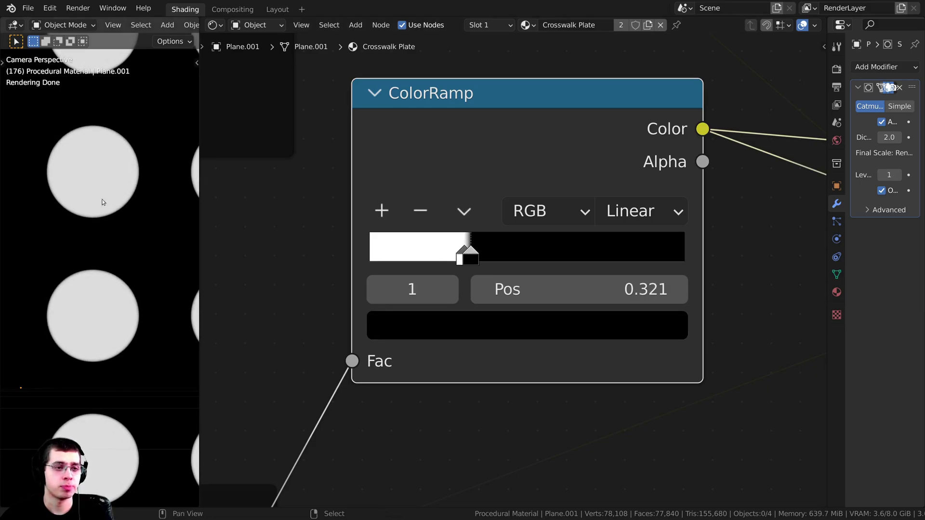
{"action": "scroll", "coordinate": [86, 227], "scroll_direction": "up", "scroll_amount": 4}
{"action": "scroll", "coordinate": [83, 237], "scroll_direction": "up", "scroll_amount": 3}
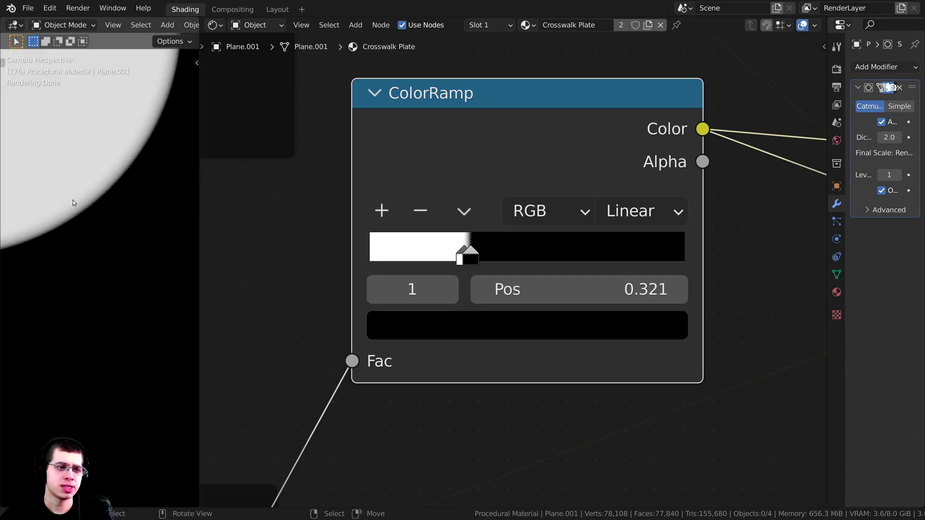
{"action": "left_click_drag", "start_coordinate": [471, 252], "coordinate": [472, 252]}
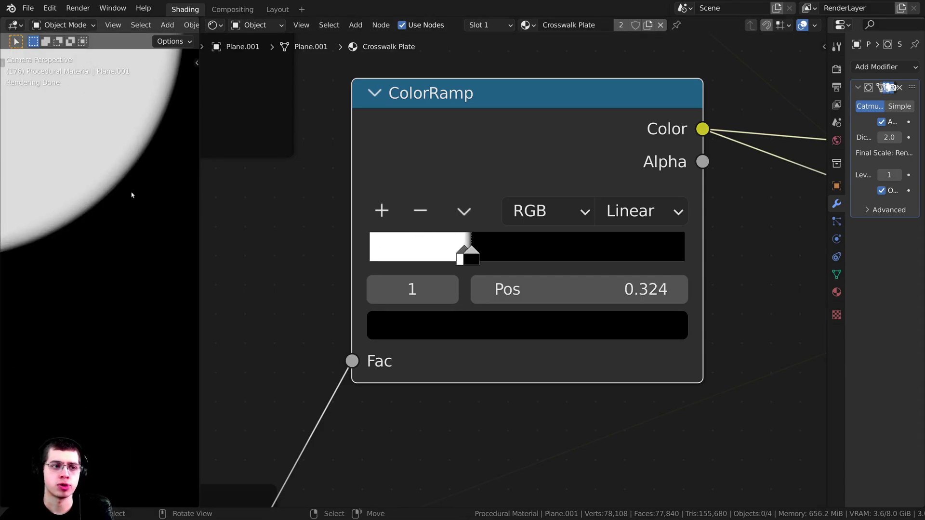
Step: Preview the Mix node's output and examine how the large dots combine with the small dots
{"action": "scroll", "coordinate": [140, 226], "scroll_direction": "down", "scroll_amount": 8}
{"action": "scroll", "coordinate": [245, 266], "scroll_direction": "down", "scroll_amount": 4}
{"action": "left_click", "coordinate": [618, 207]}
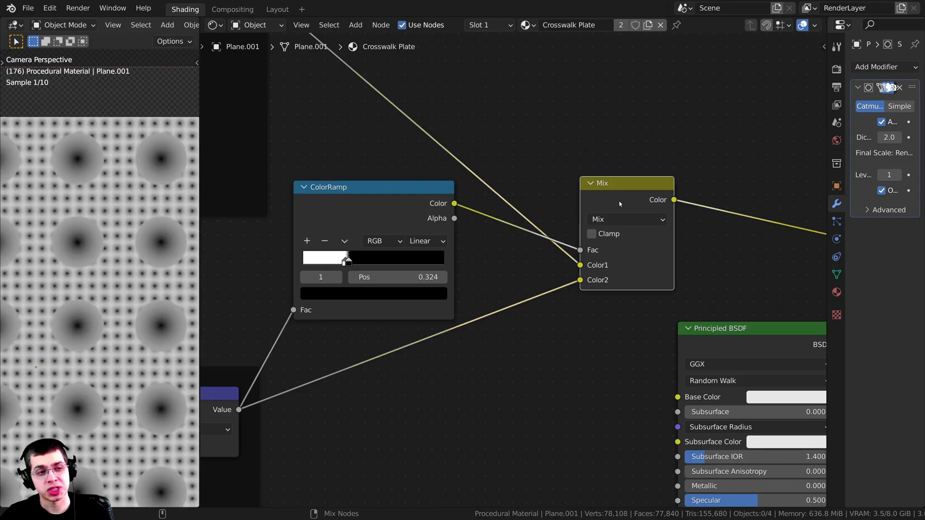
{"action": "scroll", "coordinate": [112, 283], "scroll_direction": "up", "scroll_amount": 4}
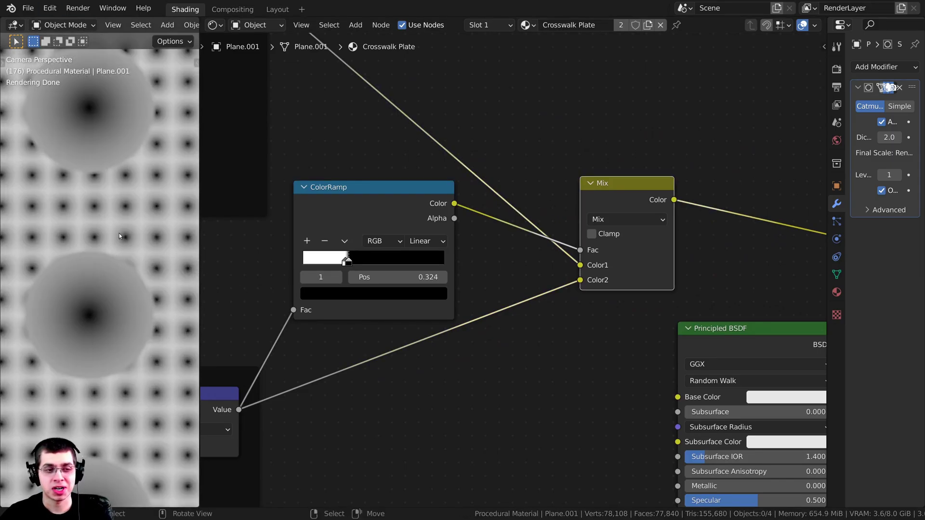
{"action": "scroll", "coordinate": [129, 325], "scroll_direction": "down", "scroll_amount": 4}
{"action": "scroll", "coordinate": [533, 331], "scroll_direction": "down", "scroll_amount": 4}
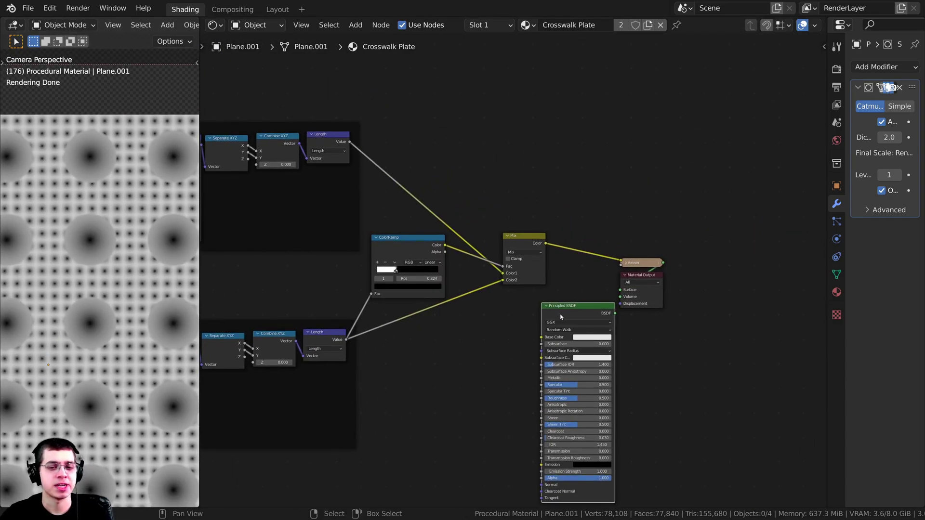
Step: Connect the Principled BSDF to the Material Output's Surface and arrange both nodes side by side above the Mix node
{"action": "left_click_drag", "start_coordinate": [559, 315], "coordinate": [572, 133]}
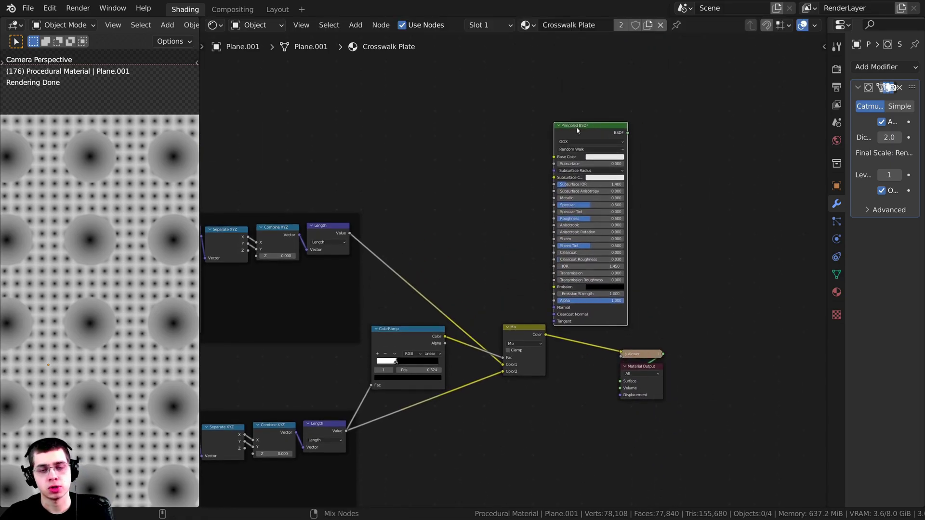
{"action": "left_click", "coordinate": [576, 132], "text": "ctrl+shift"}
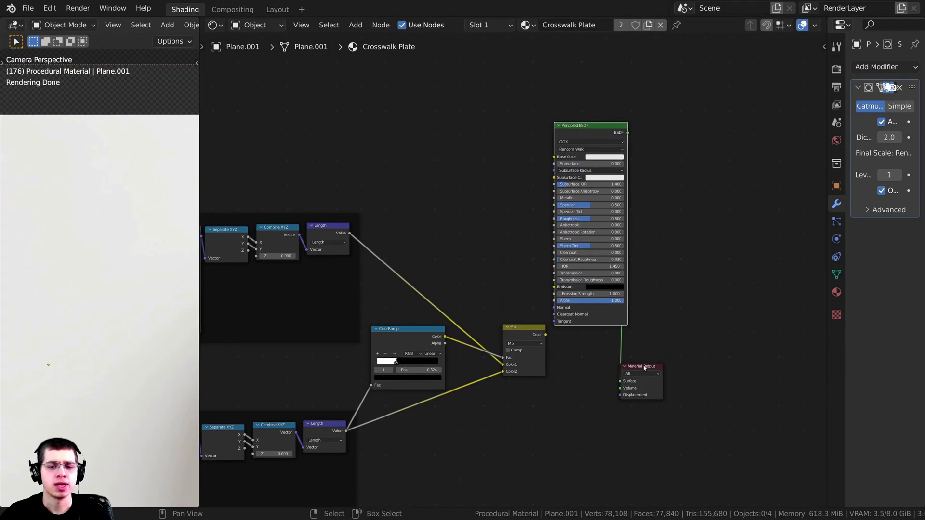
{"action": "left_click_drag", "start_coordinate": [645, 369], "coordinate": [667, 129]}
{"action": "scroll", "coordinate": [651, 149], "scroll_direction": "up", "scroll_amount": 1}
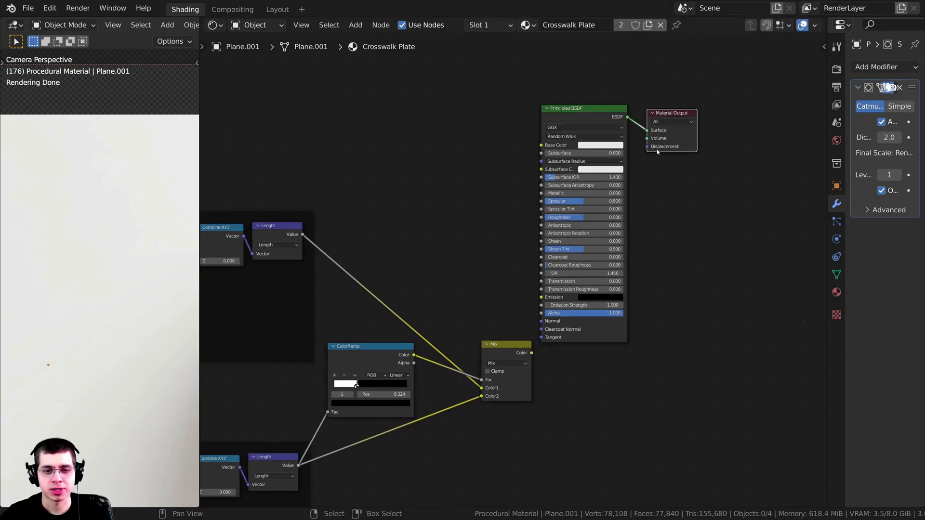
Step: Save the file and add a Displacement node beside the Mix node, below the Principled BSDF
{"action": "key", "text": "ctrl+s"}
{"action": "scroll", "coordinate": [585, 283], "scroll_direction": "up", "scroll_amount": 2}
{"action": "left_click_drag", "start_coordinate": [482, 356], "coordinate": [481, 369]}
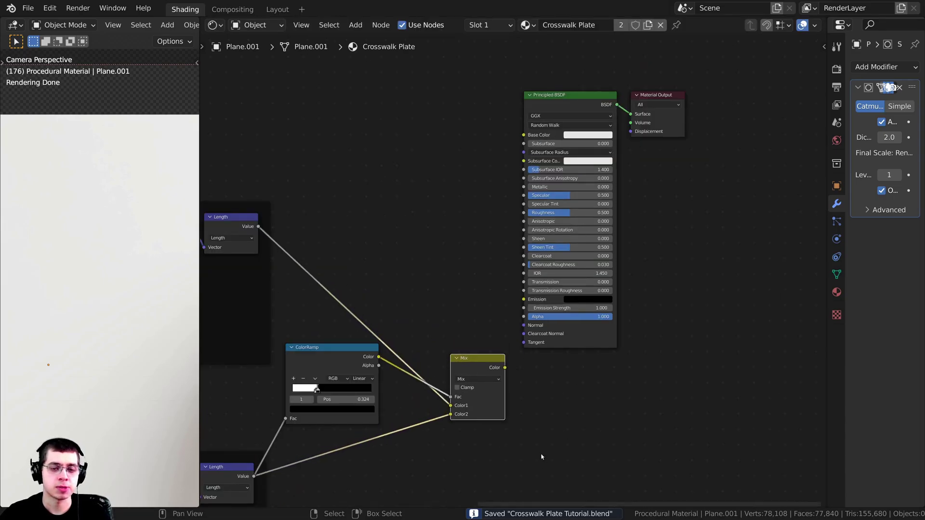
{"action": "key", "text": "shift+a"}
{"action": "left_click", "coordinate": [542, 388]}
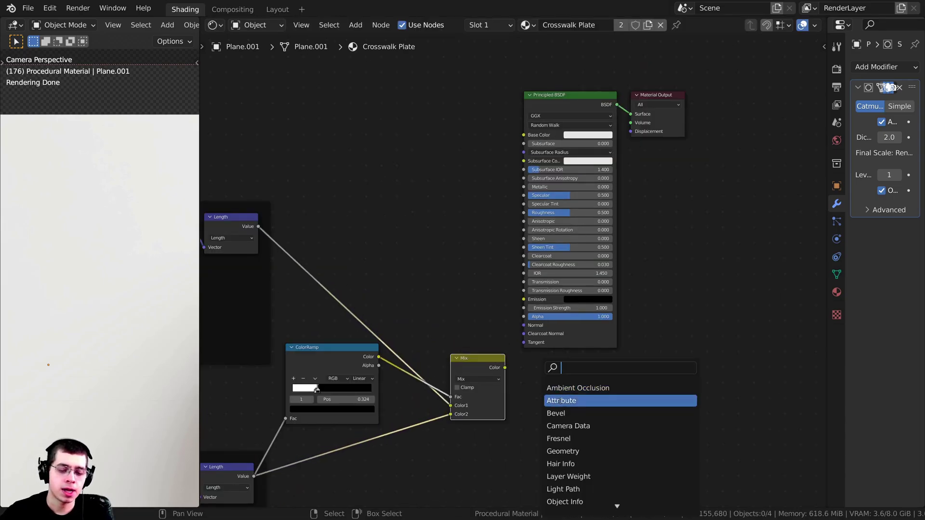
{"action": "type", "text": "dis"}
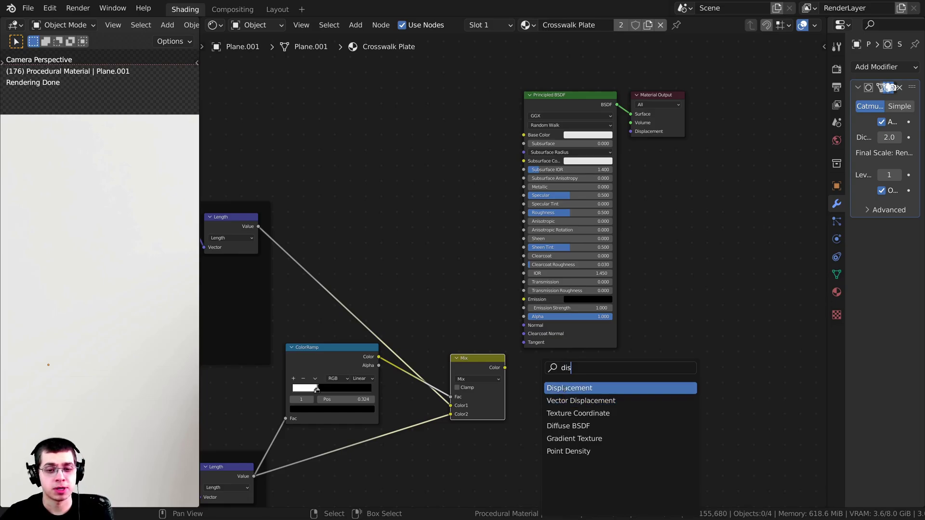
{"action": "left_click", "coordinate": [561, 389]}
{"action": "left_click", "coordinate": [570, 395]}
{"action": "middle_click_drag", "start_coordinate": [492, 380], "coordinate": [451, 391]}
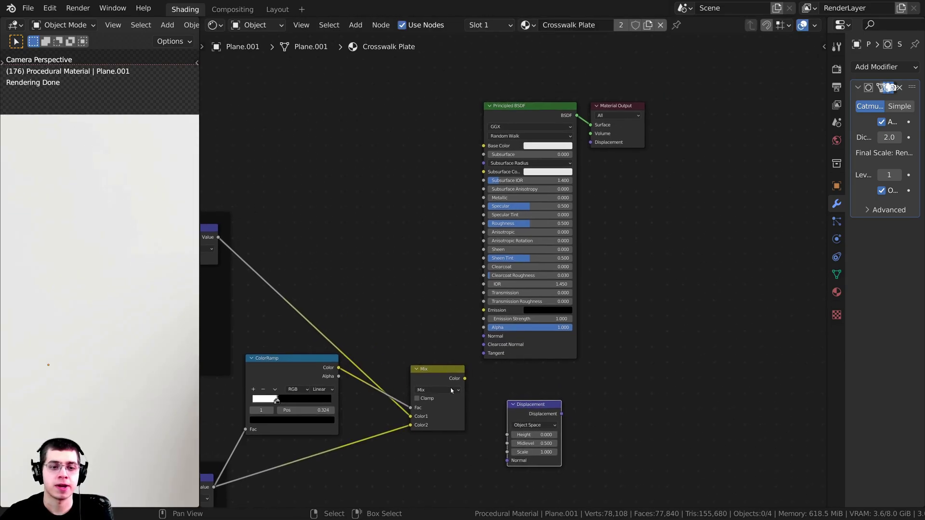
Step: Connect the Mix node's Color output to the Material Output's Displacement input and move the Material Output farther from the Principled BSDF
{"action": "left_click_drag", "start_coordinate": [464, 380], "coordinate": [590, 142]}
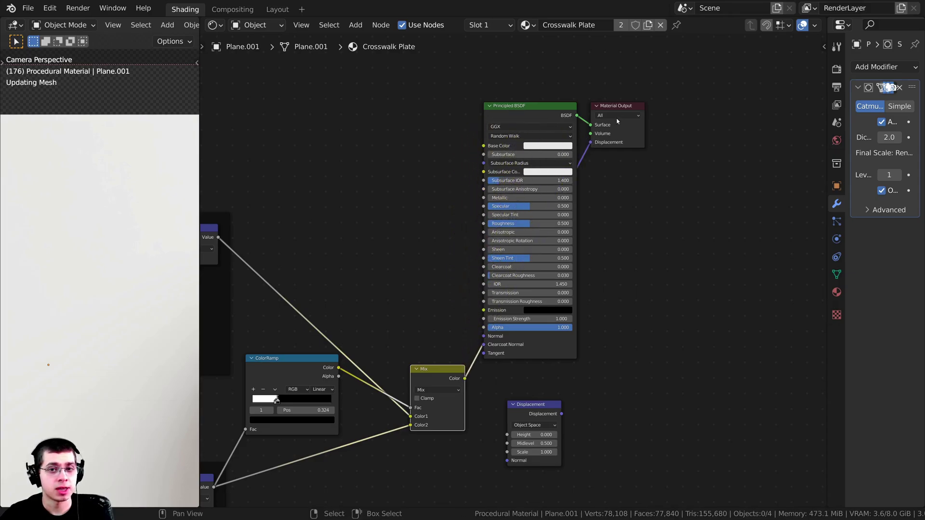
{"action": "left_click_drag", "start_coordinate": [617, 106], "coordinate": [678, 118]}
{"action": "scroll", "coordinate": [610, 241], "scroll_direction": "down", "scroll_amount": 2}
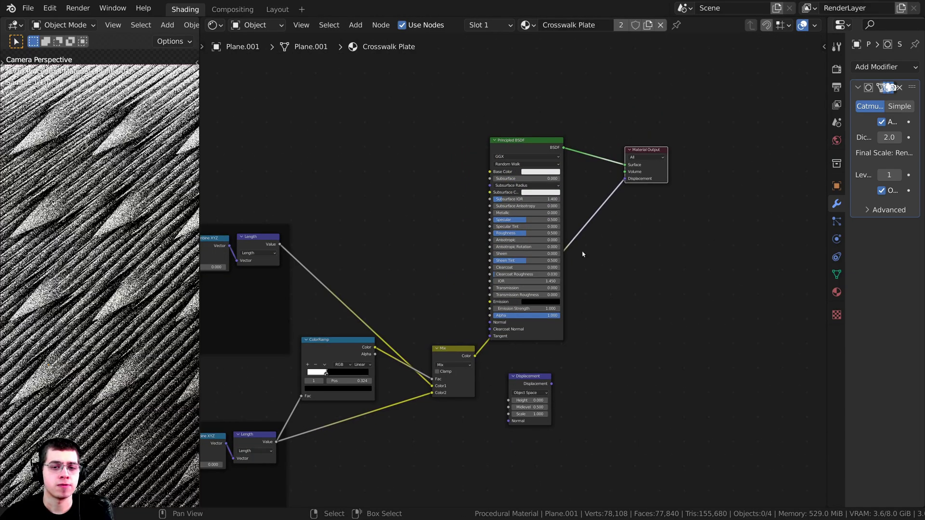
{"action": "scroll", "coordinate": [482, 410], "scroll_direction": "up", "scroll_amount": 2}
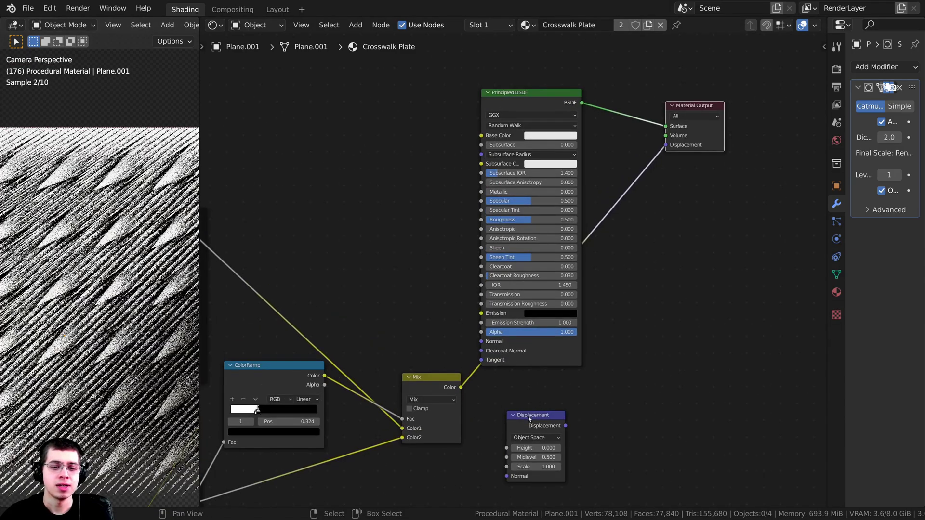
Step: Insert the Displacement node between the Mix node and Material Output, feeding the Mix Color into its Height input
{"action": "left_click_drag", "start_coordinate": [525, 382], "coordinate": [549, 376]}
{"action": "left_click_drag", "start_coordinate": [562, 415], "coordinate": [585, 324]}
{"action": "scroll", "coordinate": [555, 366], "scroll_direction": "up", "scroll_amount": 2}
{"action": "left_click_drag", "start_coordinate": [622, 289], "coordinate": [514, 326]}
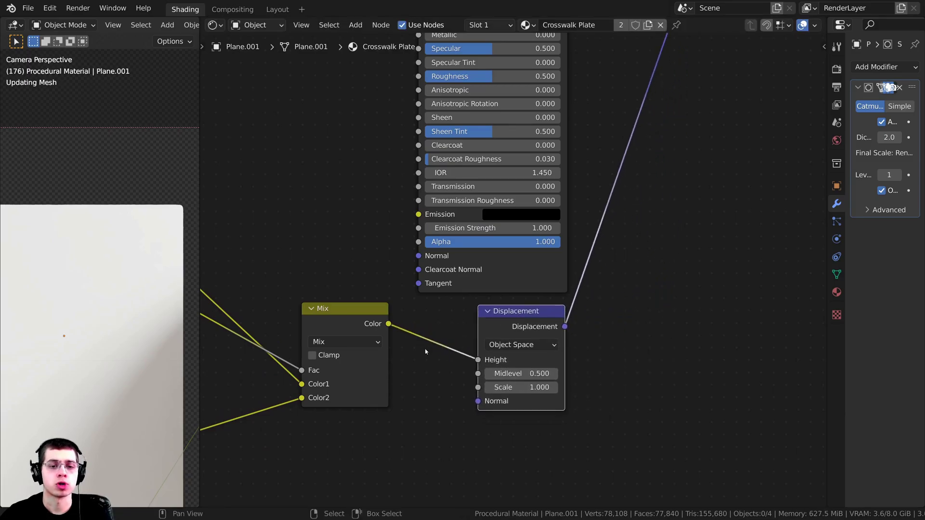
Step: Set the Displacement node's Midlevel to 0 and its Scale to 0.03
{"action": "scroll", "coordinate": [187, 312], "scroll_direction": "up", "scroll_amount": 3}
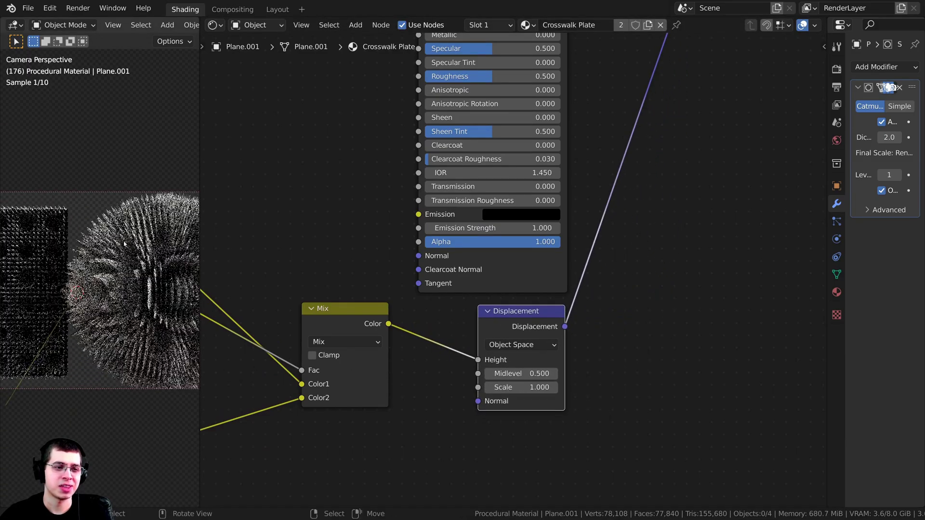
{"action": "scroll", "coordinate": [520, 424], "scroll_direction": "up", "scroll_amount": 2}
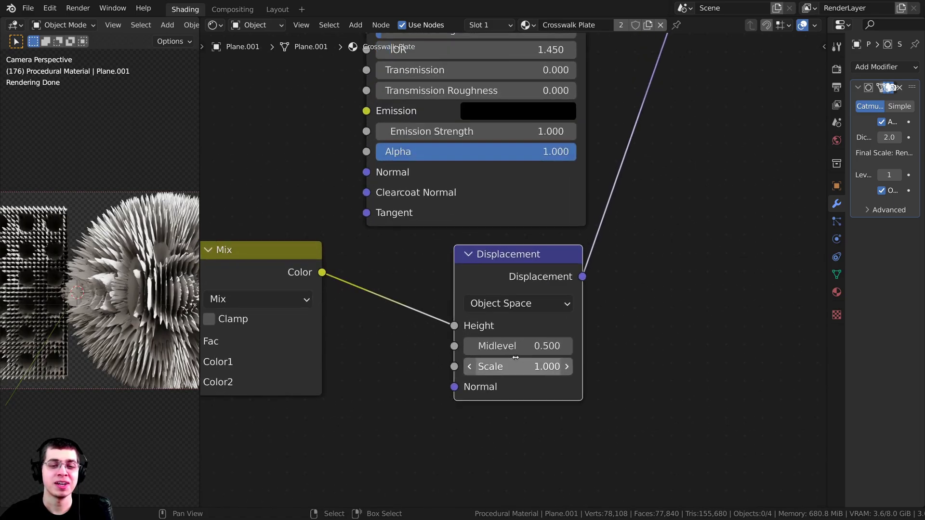
{"action": "left_click", "coordinate": [525, 353]}
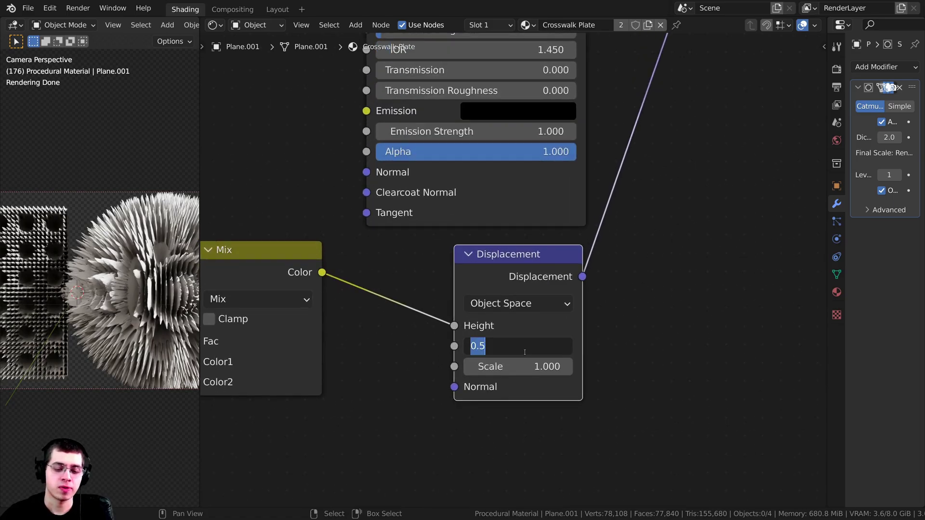
{"action": "type", "text": "0"}
{"action": "key", "text": "Return"}
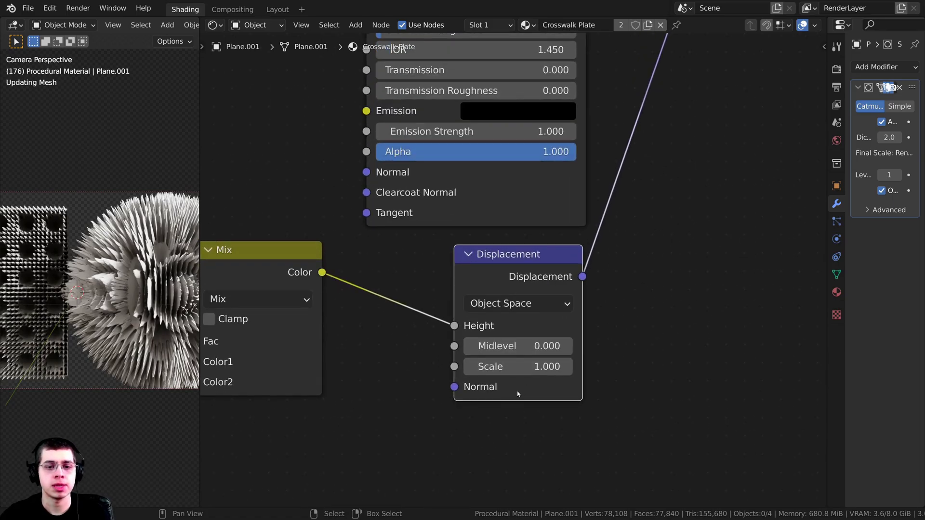
{"action": "scroll", "coordinate": [506, 378], "scroll_direction": "up", "scroll_amount": 1}
{"action": "left_click", "coordinate": [497, 370]}
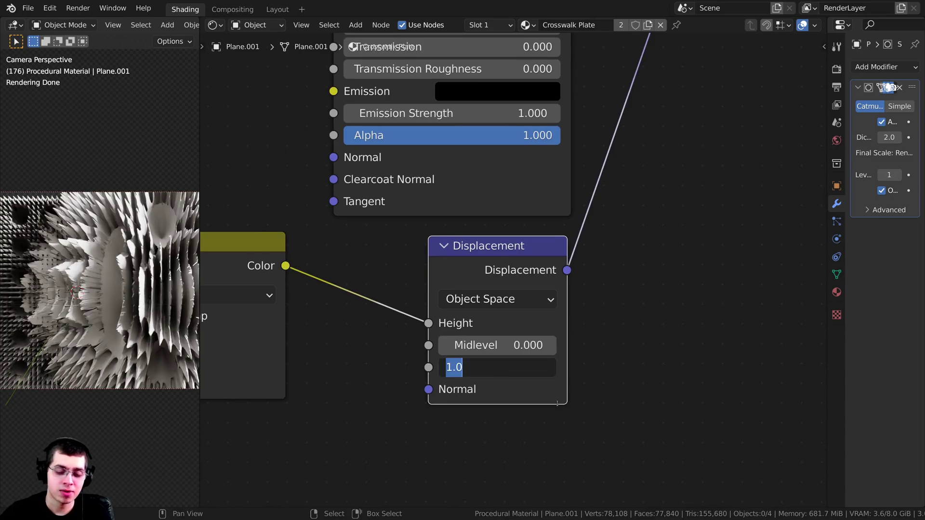
{"action": "type", "text": ".03"}
{"action": "key", "text": "Return"}
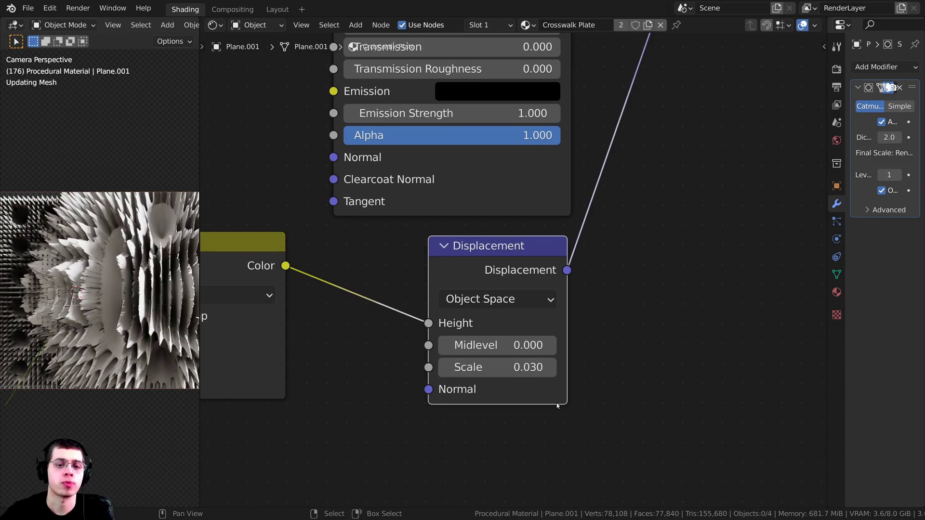
Step: Examine the displaced large and small dots on the plane up close and from an angle
{"action": "middle_click_drag", "start_coordinate": [108, 228], "coordinate": [162, 256], "text": "shift"}
{"action": "scroll", "coordinate": [112, 241], "scroll_direction": "up", "scroll_amount": 4}
{"action": "middle_click_drag", "start_coordinate": [58, 217], "coordinate": [112, 236], "text": "shift"}
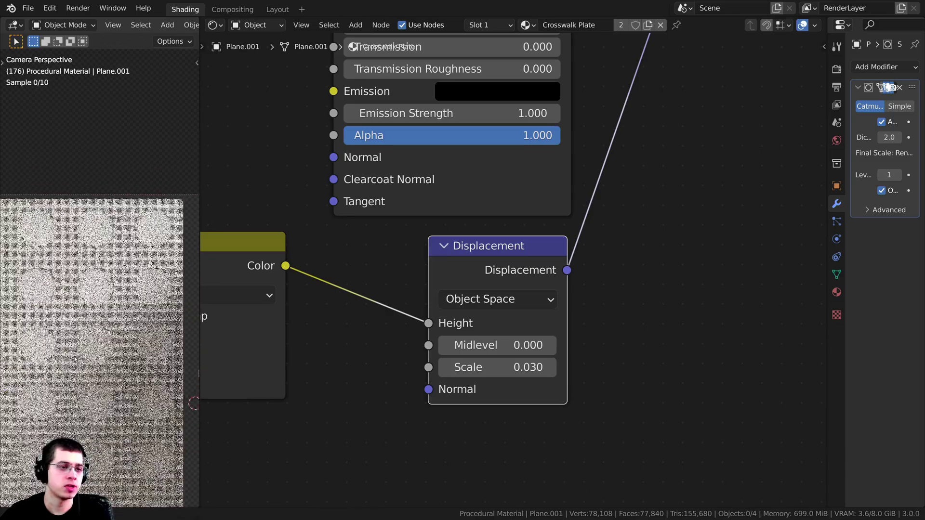
{"action": "scroll", "coordinate": [113, 237], "scroll_direction": "up", "scroll_amount": 1}
{"action": "scroll", "coordinate": [82, 284], "scroll_direction": "up", "scroll_amount": 1}
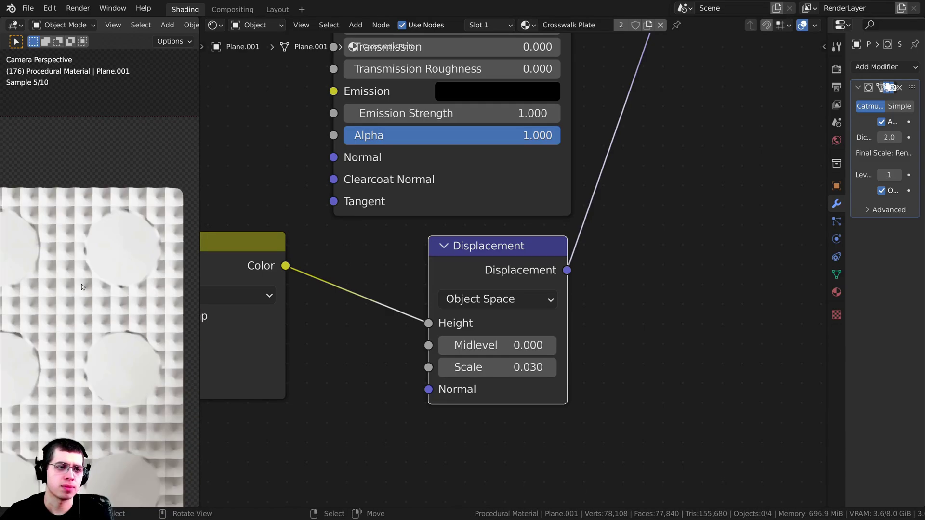
{"action": "scroll", "coordinate": [310, 315], "scroll_direction": "down", "scroll_amount": 5}
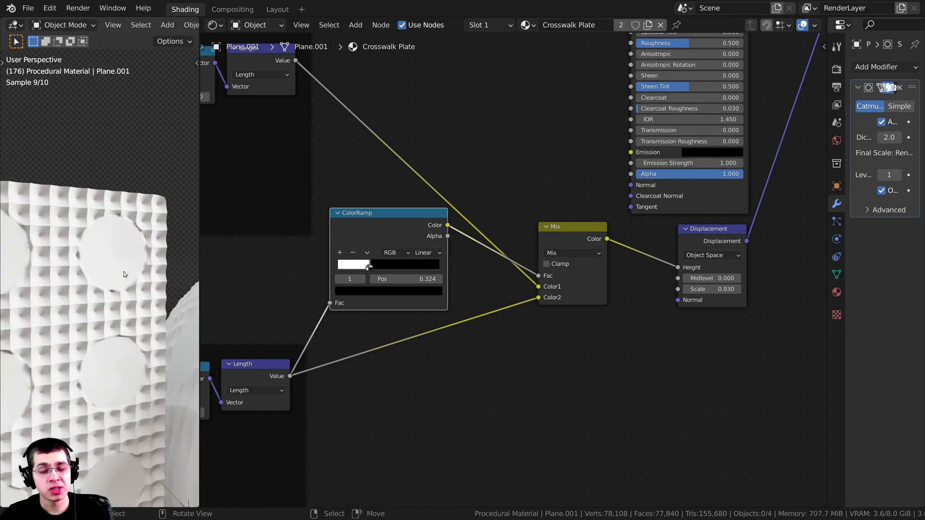
{"action": "middle_click_drag", "start_coordinate": [123, 275], "coordinate": [98, 249]}
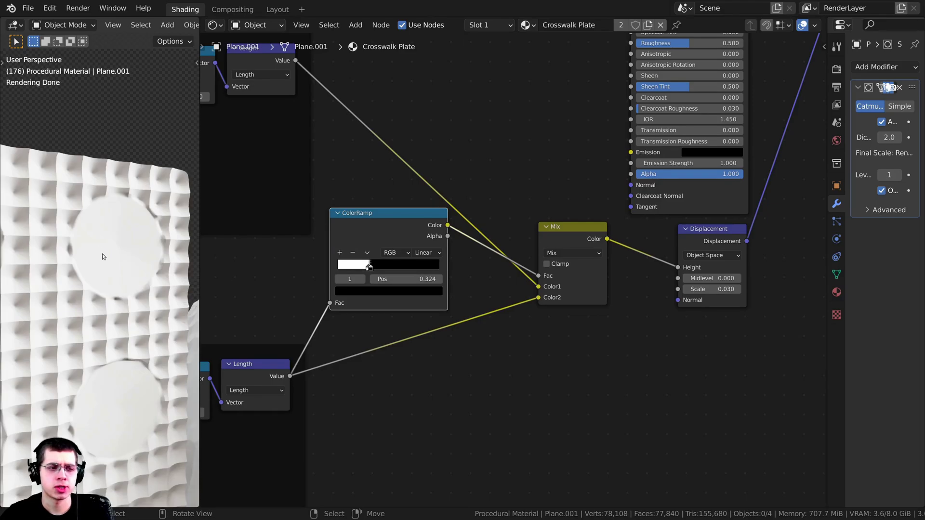
Step: Move the ColorRamp node slightly toward the middle of the gap between the dot frames and clear the selection
{"action": "left_click_drag", "start_coordinate": [375, 225], "coordinate": [378, 233]}
{"action": "key", "text": "alt+a"}
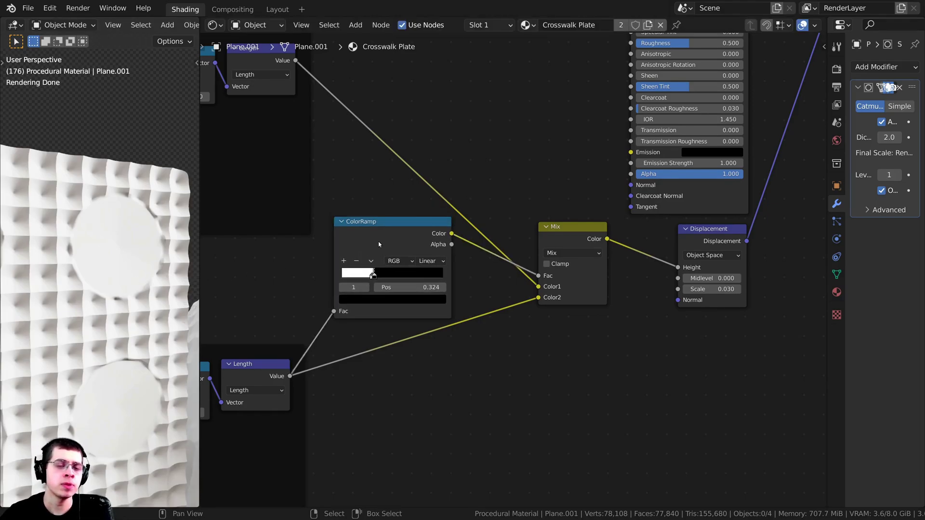
{"action": "scroll", "coordinate": [378, 241], "scroll_direction": "down", "scroll_amount": 3}
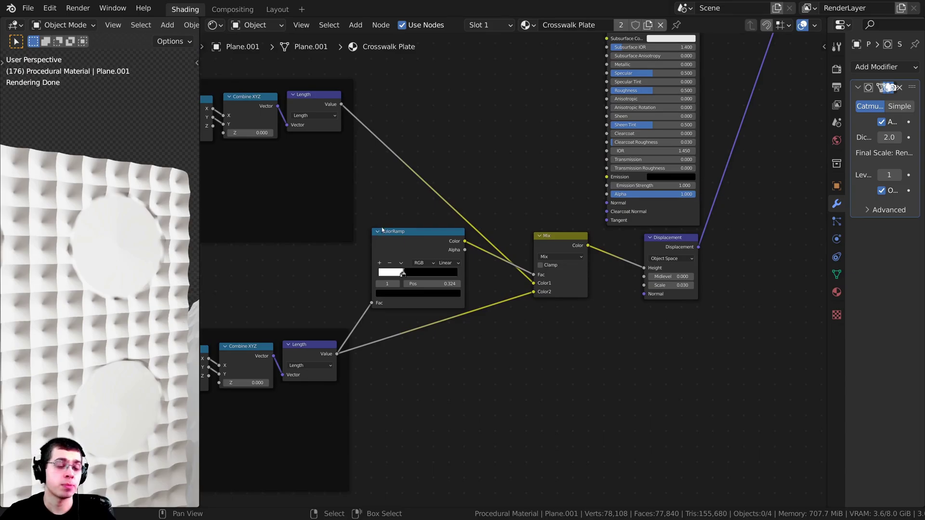
Step: Insert an RGB Curves node between the Large Dots Length value and the Mix node's Color2 input, placed below the ColorRamp
{"action": "scroll", "coordinate": [424, 235], "scroll_direction": "up", "scroll_amount": 3}
{"action": "scroll", "coordinate": [491, 169], "scroll_direction": "down", "scroll_amount": 1}
{"action": "middle_click_drag", "start_coordinate": [450, 143], "coordinate": [465, 180]}
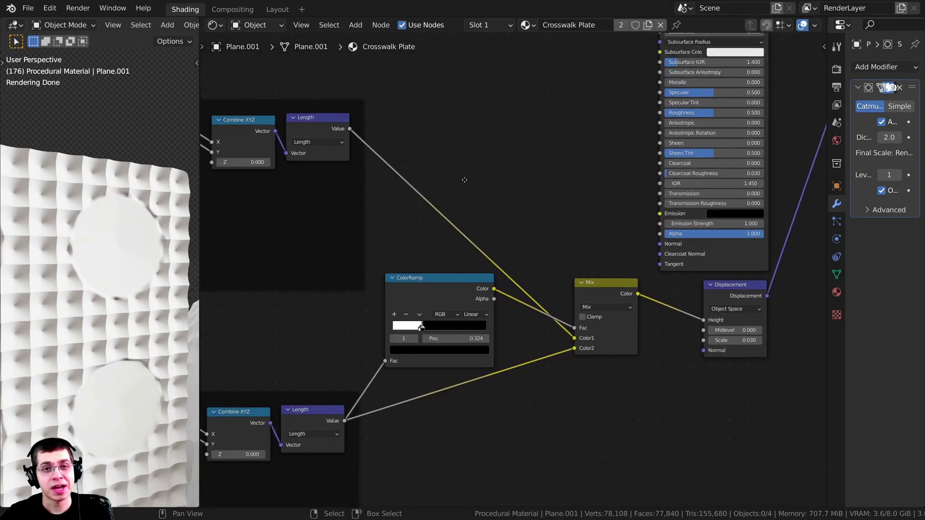
{"action": "key", "text": "shift+a"}
{"action": "left_click", "coordinate": [460, 140]}
{"action": "type", "text": "rgb"}
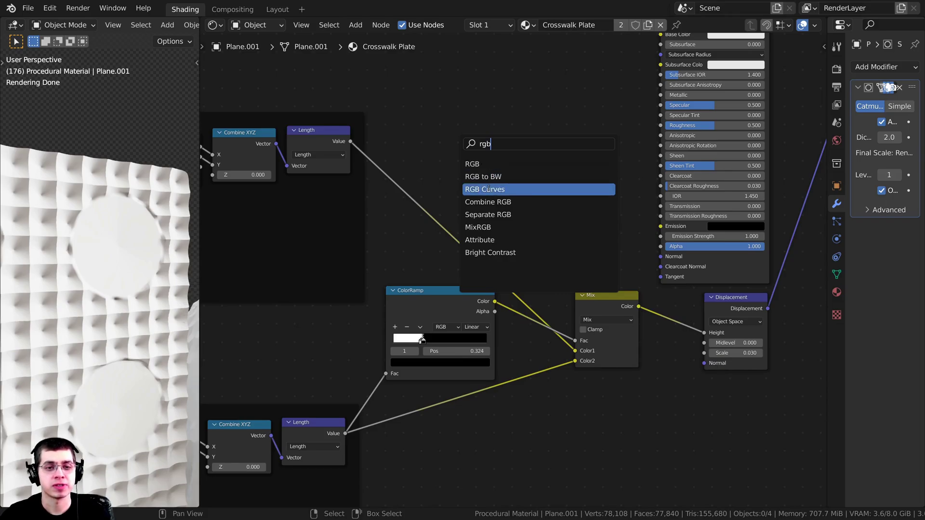
{"action": "left_click", "coordinate": [489, 190]}
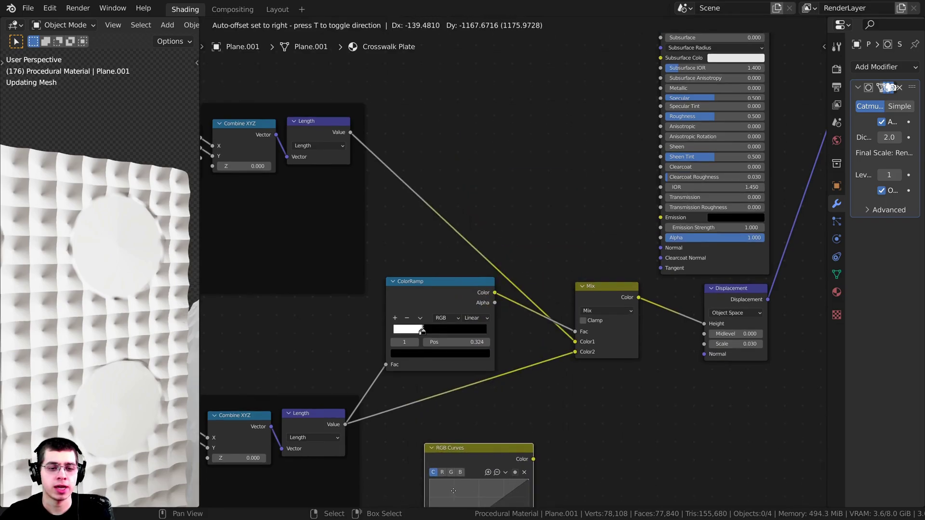
{"action": "left_click", "coordinate": [473, 438]}
{"action": "middle_click_drag", "start_coordinate": [472, 438], "coordinate": [573, 388]}
{"action": "left_click", "coordinate": [559, 414]}
{"action": "left_click_drag", "start_coordinate": [588, 400], "coordinate": [530, 299]}
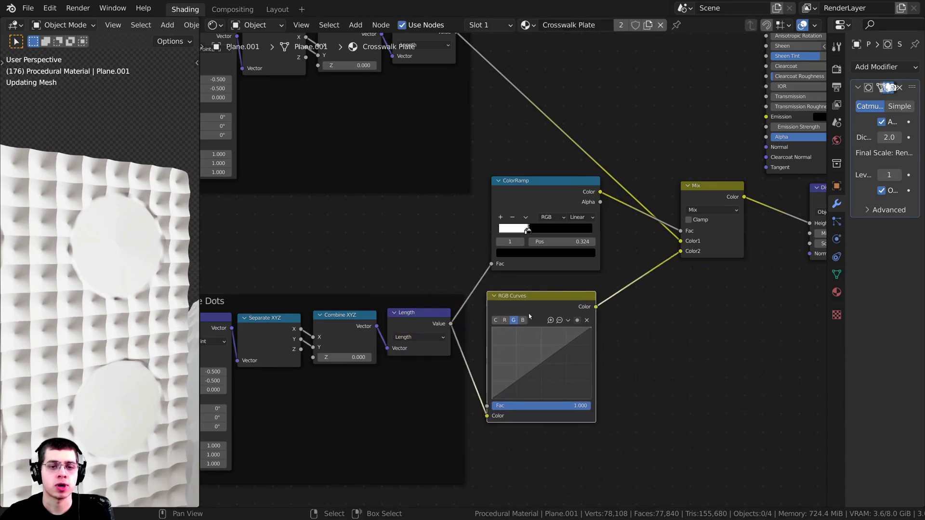
Step: Invert the Large Dots combined curve by moving its start point to X 0, Y 1 and its end point to X 1, Y 0
{"action": "scroll", "coordinate": [528, 300], "scroll_direction": "up", "scroll_amount": 2}
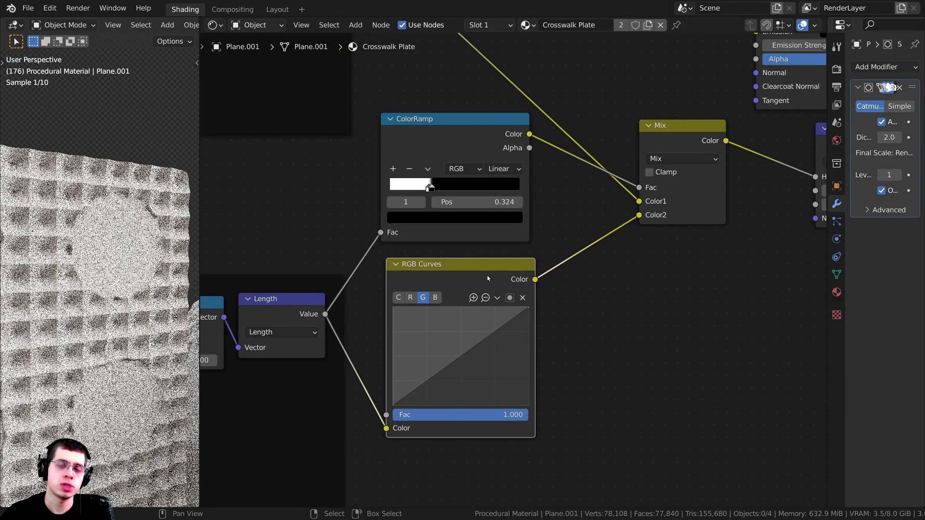
{"action": "scroll", "coordinate": [547, 282], "scroll_direction": "up", "scroll_amount": 1}
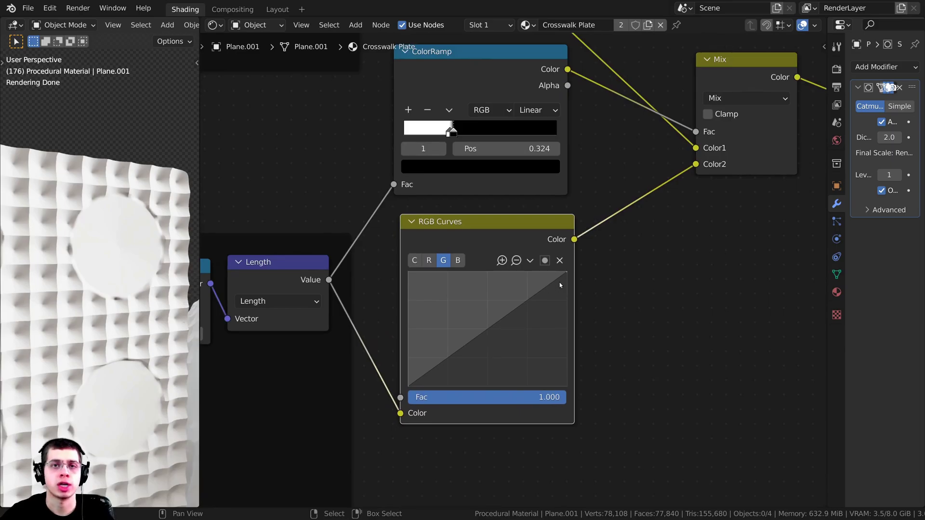
{"action": "scroll", "coordinate": [573, 279], "scroll_direction": "up", "scroll_amount": 1}
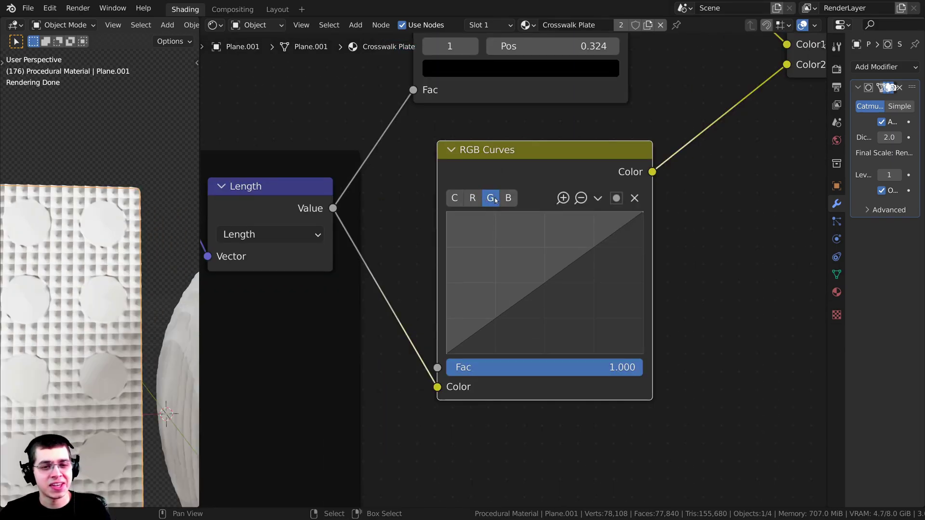
{"action": "left_click", "coordinate": [453, 203]}
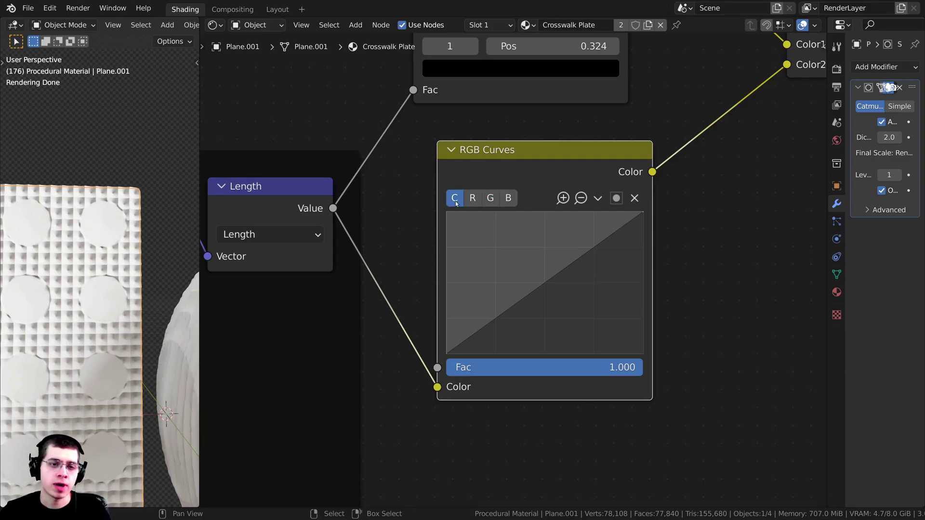
{"action": "scroll", "coordinate": [489, 176], "scroll_direction": "up", "scroll_amount": 1}
{"action": "left_click_drag", "start_coordinate": [395, 395], "coordinate": [393, 216]}
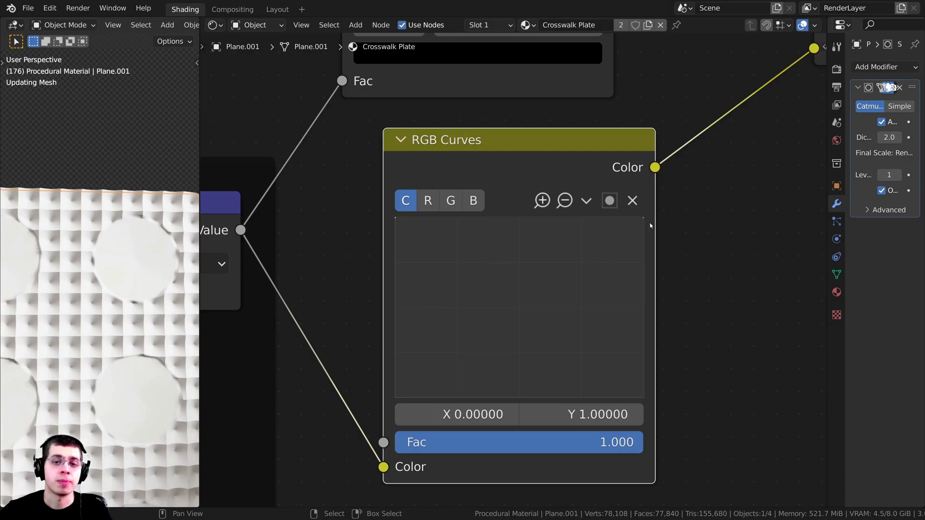
{"action": "middle_click_drag", "start_coordinate": [643, 222], "coordinate": [627, 218]}
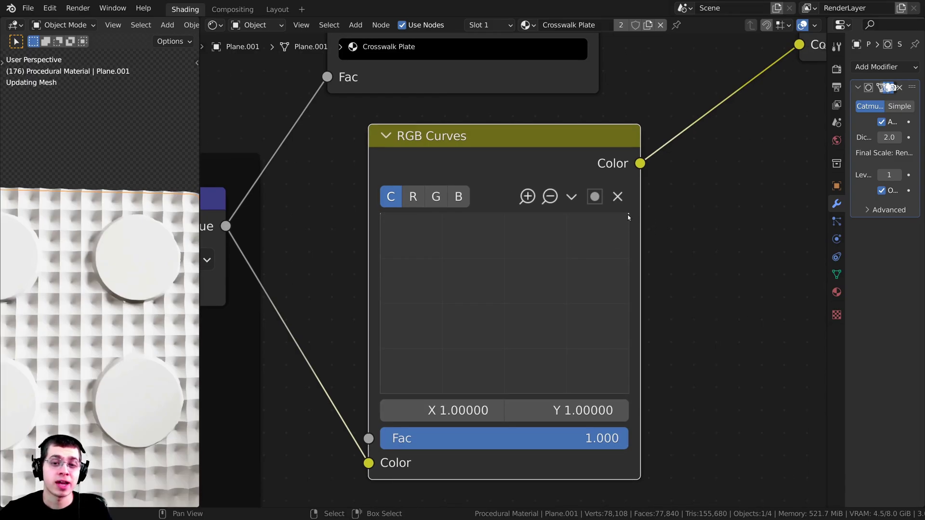
{"action": "left_click_drag", "start_coordinate": [628, 214], "coordinate": [629, 394]}
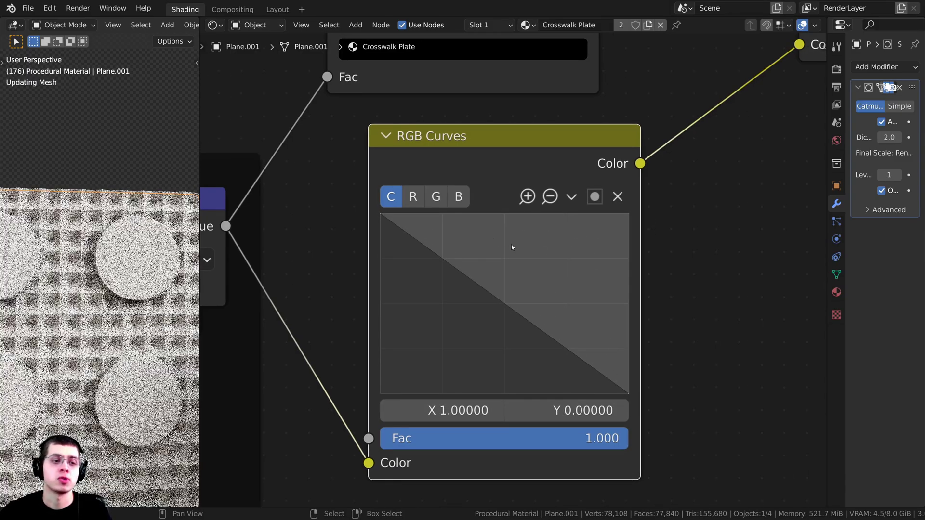
Step: Add a point to the Large Dots curve and place it at the graph's base at about X 0.28, Y 0
{"action": "middle_click_drag", "start_coordinate": [129, 330], "coordinate": [142, 307]}
{"action": "scroll", "coordinate": [141, 307], "scroll_direction": "up", "scroll_amount": 4}
{"action": "scroll", "coordinate": [38, 340], "scroll_direction": "down", "scroll_amount": 2}
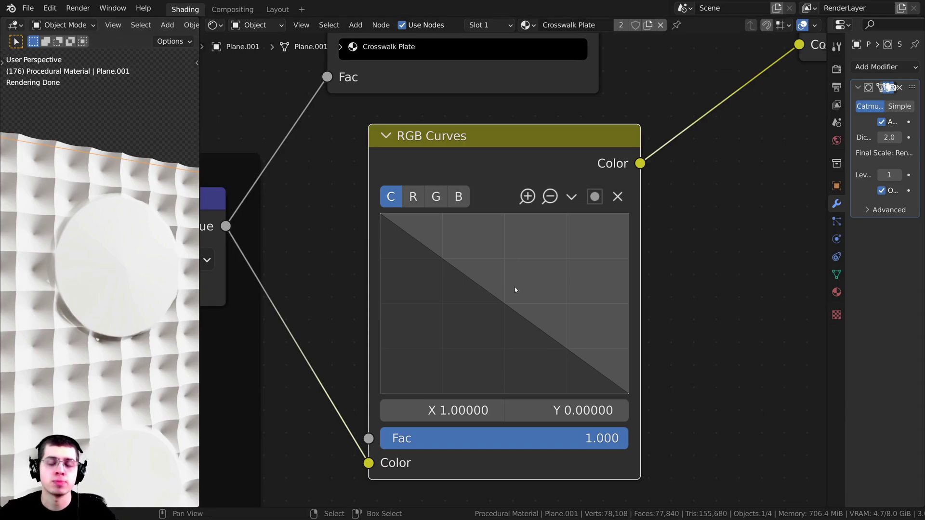
{"action": "middle_click_drag", "start_coordinate": [513, 283], "coordinate": [539, 264]}
{"action": "left_click_drag", "start_coordinate": [522, 278], "coordinate": [475, 373]}
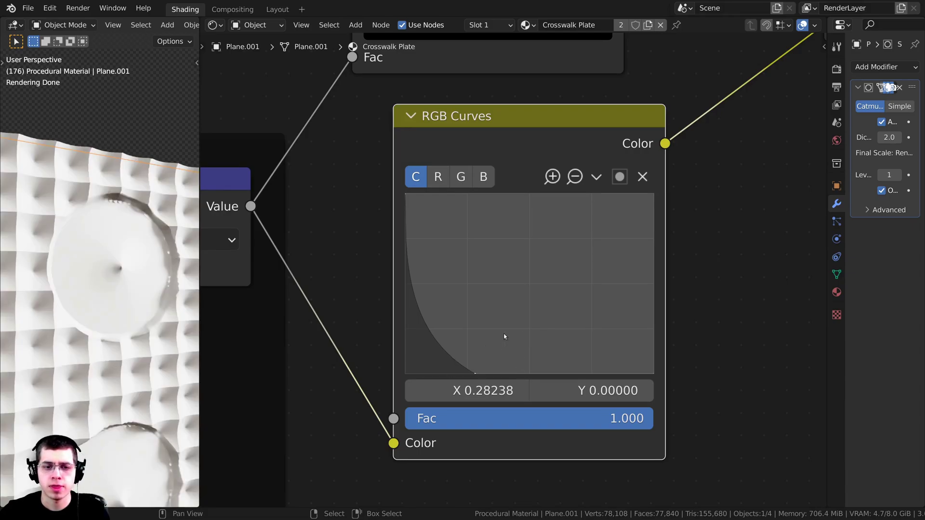
Step: Round the Large Dots curve with a point at about X 0.20, Y 0.68 and one just above its foot, raising the foot to about Y 0.01
{"action": "left_click_drag", "start_coordinate": [422, 319], "coordinate": [455, 248]}
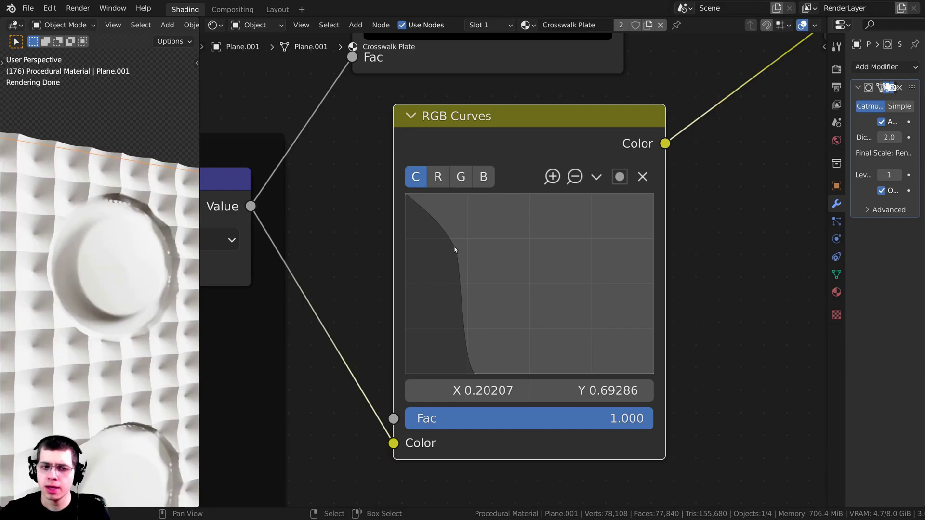
{"action": "left_click_drag", "start_coordinate": [455, 250], "coordinate": [452, 251]}
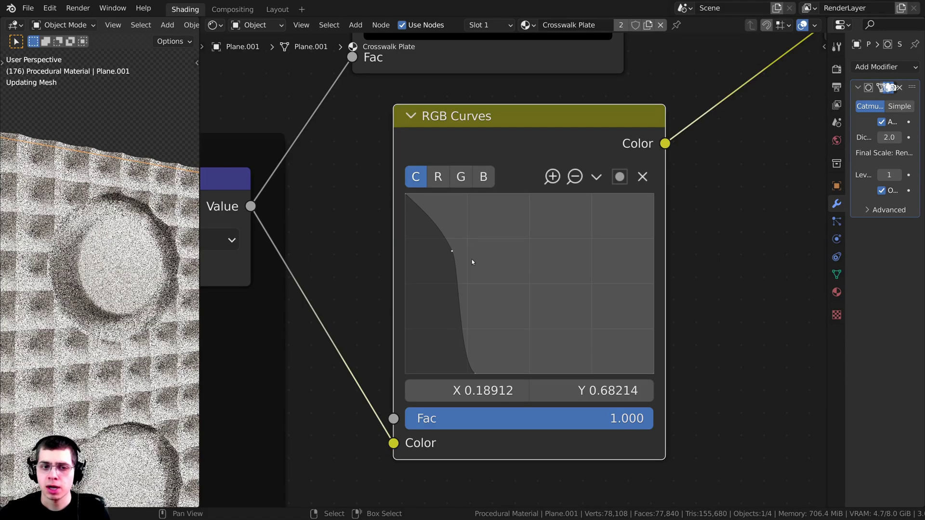
{"action": "left_click_drag", "start_coordinate": [452, 251], "coordinate": [454, 250]}
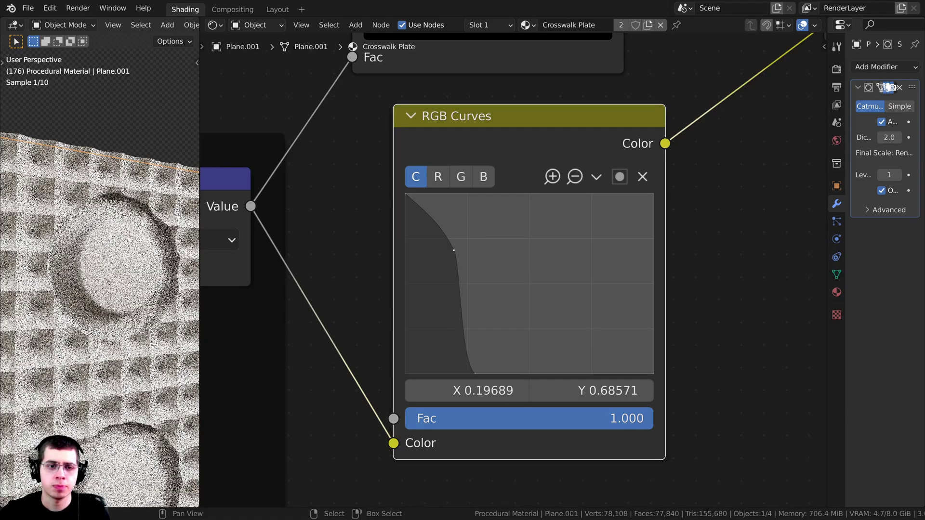
{"action": "middle_click_drag", "start_coordinate": [459, 262], "coordinate": [459, 252]}
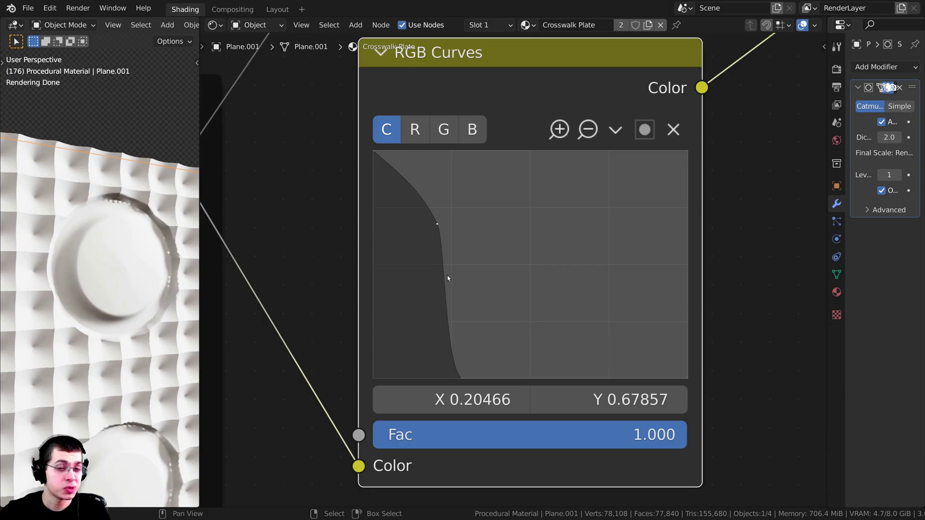
{"action": "left_click_drag", "start_coordinate": [447, 278], "coordinate": [460, 356]}
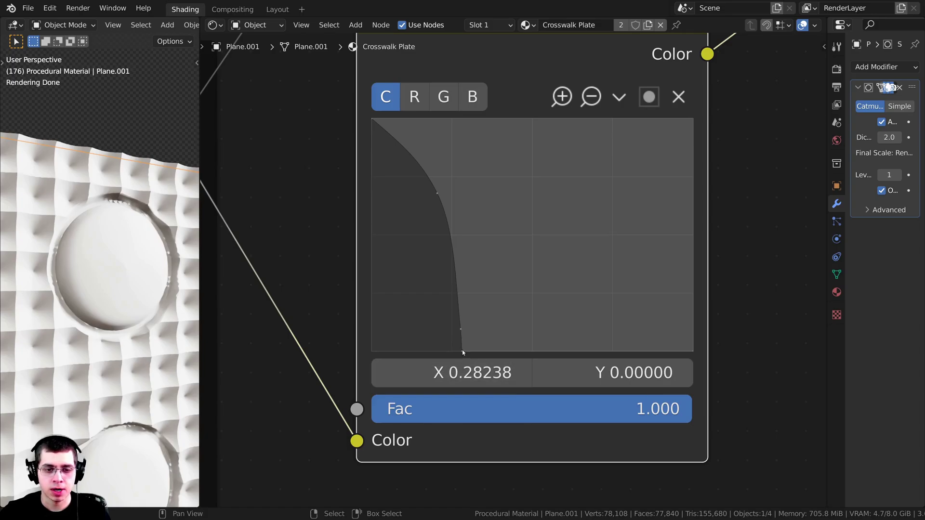
{"action": "left_click_drag", "start_coordinate": [462, 349], "coordinate": [461, 347]}
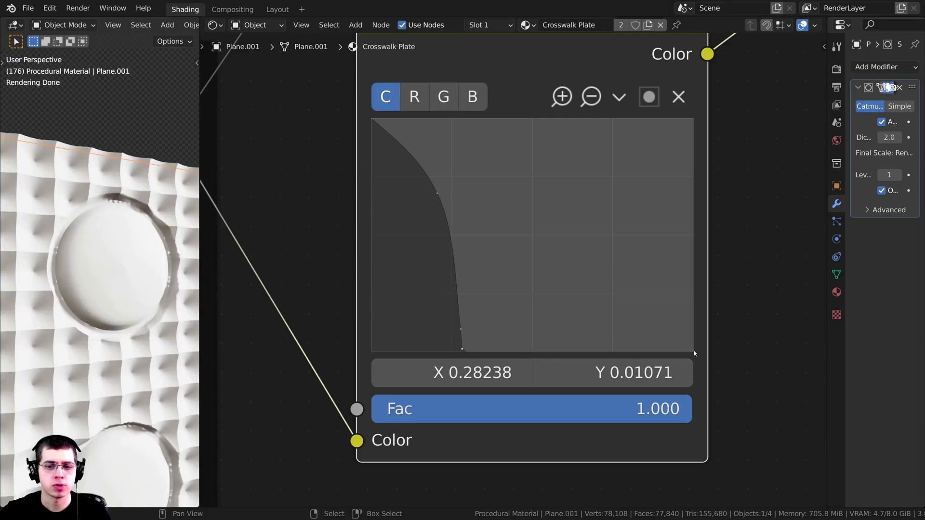
Step: Duplicate the RGB Curves node and insert the copy between the Small Dots Length value and the Mix node's Color1 input
{"action": "scroll", "coordinate": [454, 276], "scroll_direction": "down", "scroll_amount": 2}
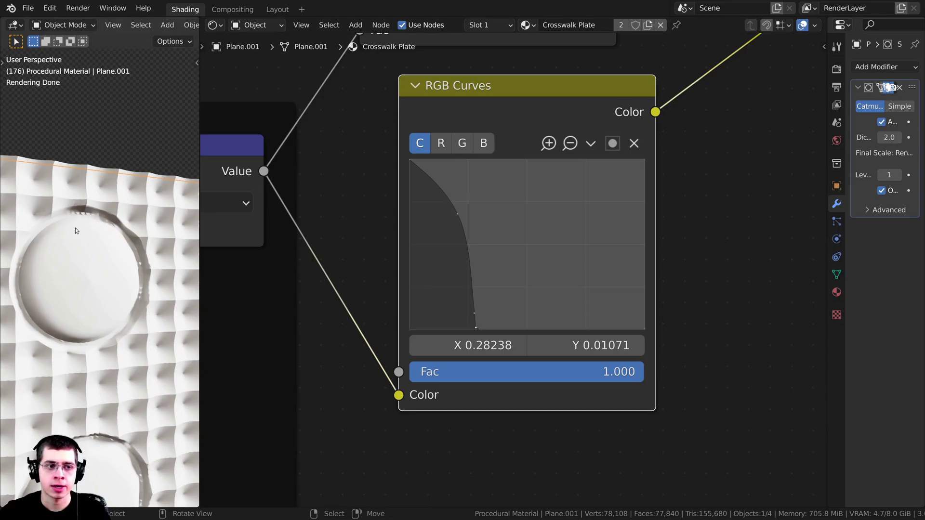
{"action": "scroll", "coordinate": [461, 181], "scroll_direction": "down", "scroll_amount": 4}
{"action": "middle_click_drag", "start_coordinate": [570, 187], "coordinate": [567, 197]}
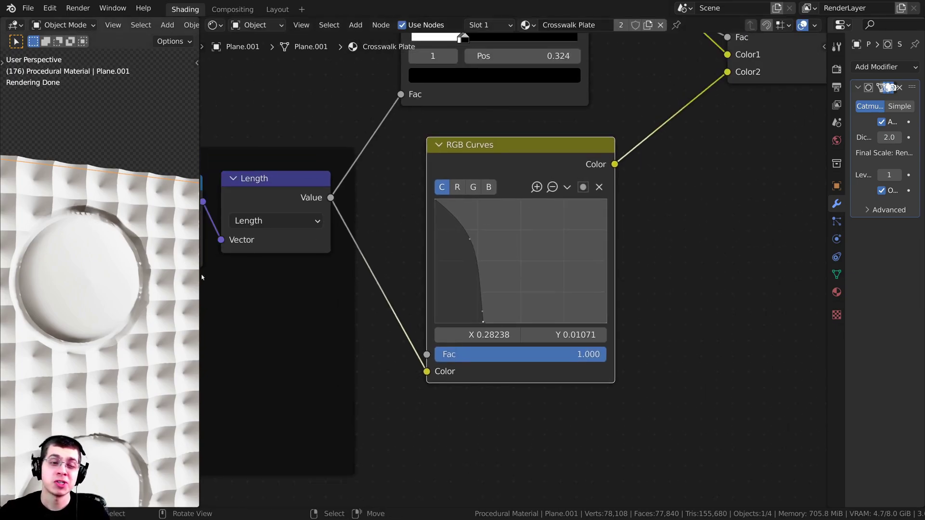
{"action": "scroll", "coordinate": [586, 201], "scroll_direction": "down", "scroll_amount": 9}
{"action": "middle_click_drag", "start_coordinate": [521, 129], "coordinate": [528, 264]}
{"action": "scroll", "coordinate": [538, 355], "scroll_direction": "up", "scroll_amount": 2}
{"action": "left_click_drag", "start_coordinate": [524, 362], "coordinate": [525, 362]}
{"action": "scroll", "coordinate": [530, 400], "scroll_direction": "up", "scroll_amount": 1}
{"action": "middle_click_drag", "start_coordinate": [531, 403], "coordinate": [529, 430]}
{"action": "key", "text": "shift+d"}
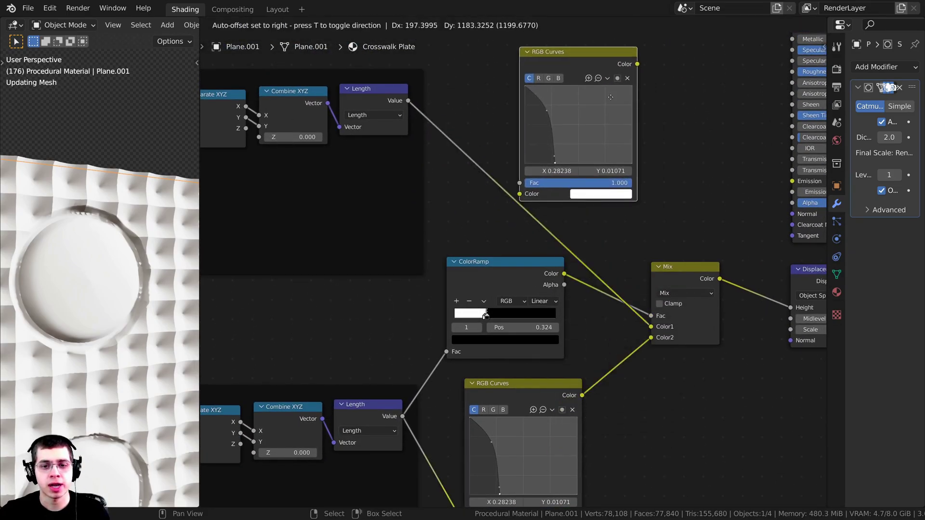
{"action": "left_click", "coordinate": [546, 131]}
Step: Lower the start point of the Small Dots RGB Curves to about Y 0.446 at X 0
{"action": "middle_click_drag", "start_coordinate": [313, 154], "coordinate": [315, 126]}
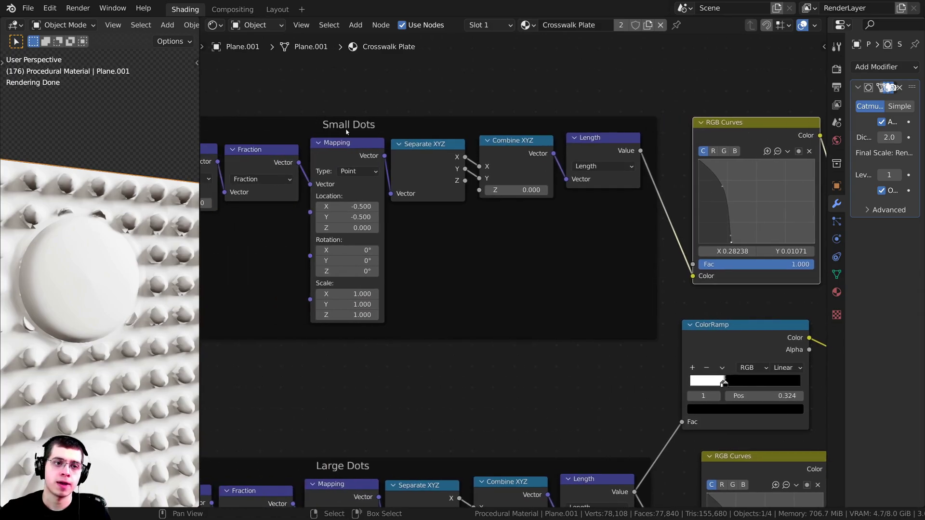
{"action": "middle_click_drag", "start_coordinate": [592, 142], "coordinate": [404, 124]}
{"action": "left_click", "coordinate": [404, 124]}
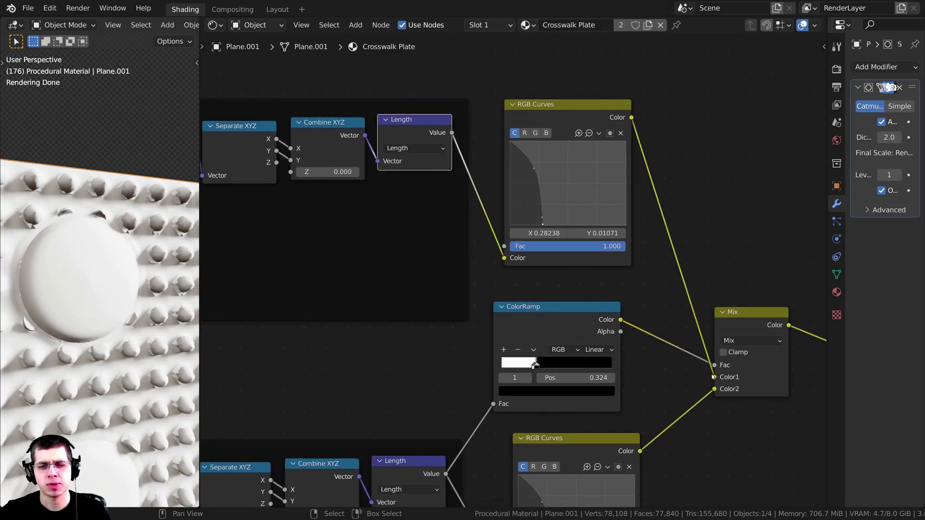
{"action": "left_click", "coordinate": [518, 122]}
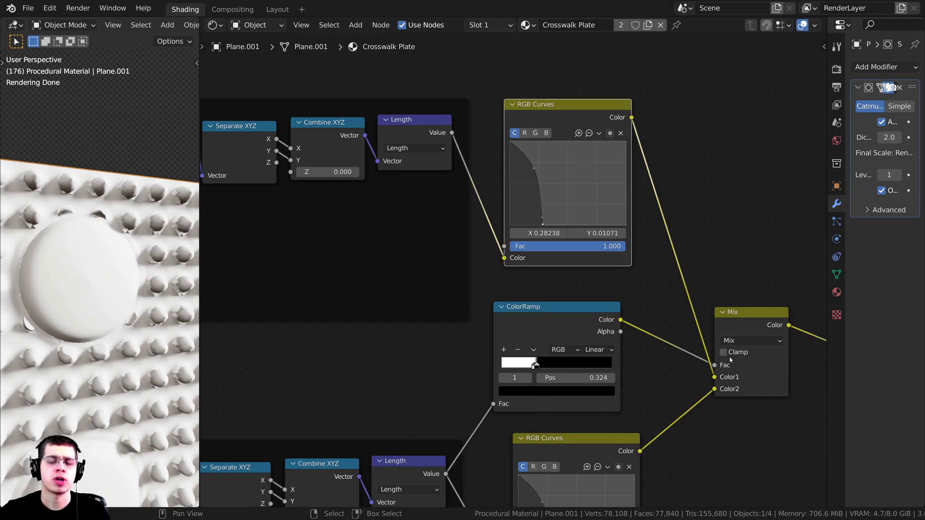
{"action": "middle_click_drag", "start_coordinate": [584, 188], "coordinate": [557, 212]}
{"action": "scroll", "coordinate": [558, 212], "scroll_direction": "up", "scroll_amount": 1}
{"action": "middle_click_drag", "start_coordinate": [126, 230], "coordinate": [111, 232]}
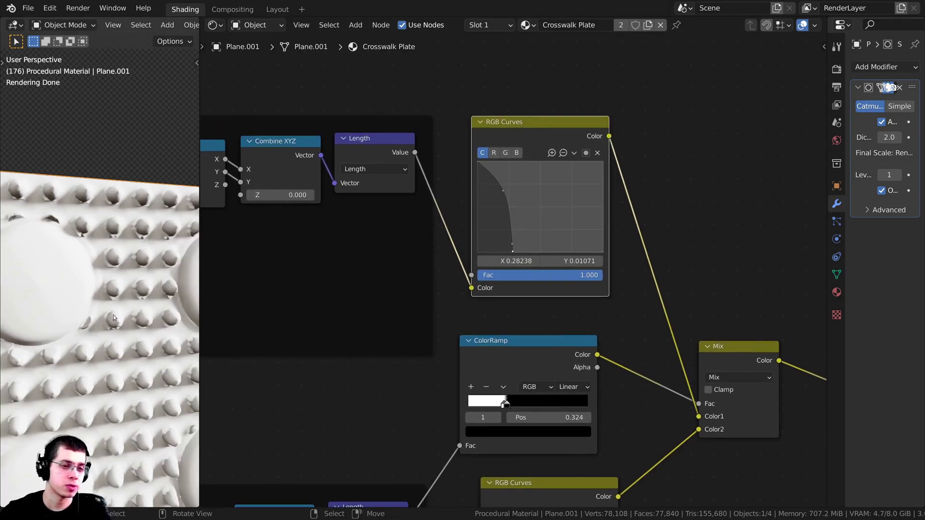
{"action": "scroll", "coordinate": [482, 188], "scroll_direction": "up", "scroll_amount": 5}
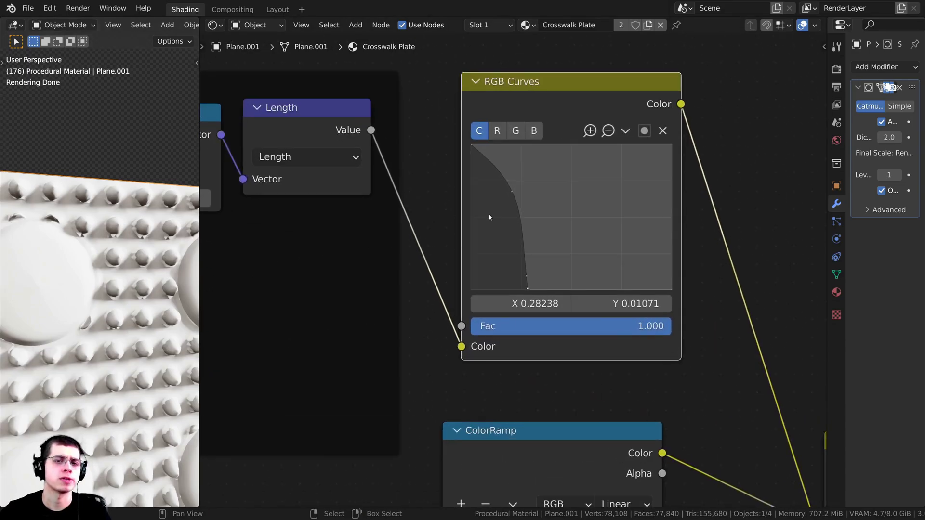
{"action": "scroll", "coordinate": [438, 164], "scroll_direction": "down", "scroll_amount": 1}
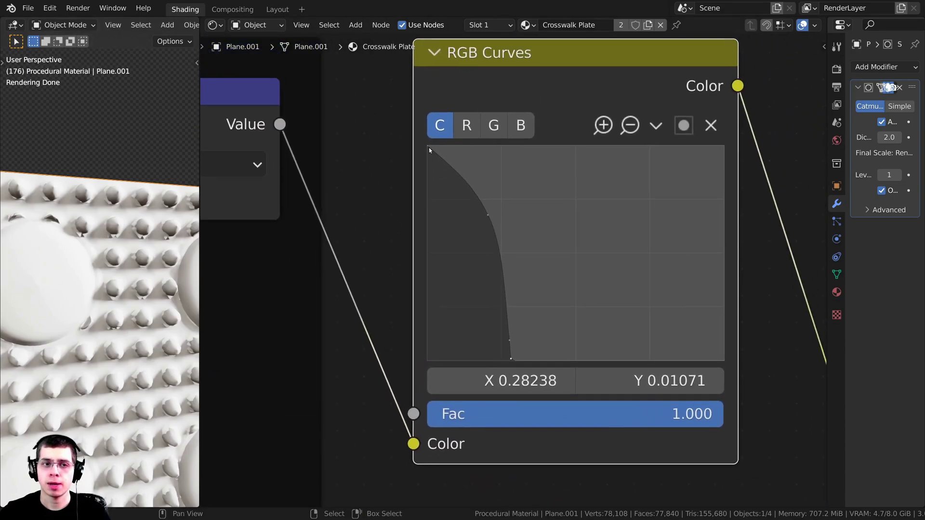
{"action": "left_click", "coordinate": [427, 146]}
{"action": "left_click_drag", "start_coordinate": [427, 150], "coordinate": [426, 262]}
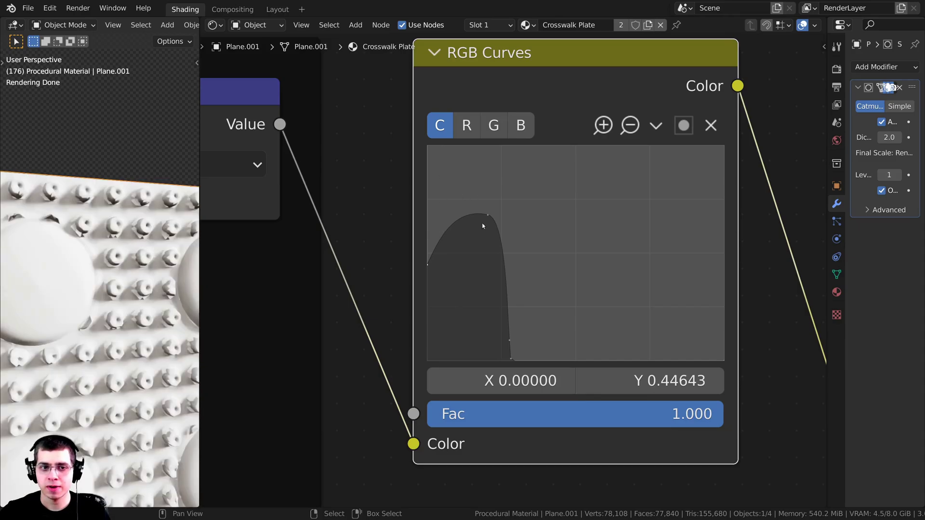
{"action": "left_click_drag", "start_coordinate": [428, 264], "coordinate": [427, 264]}
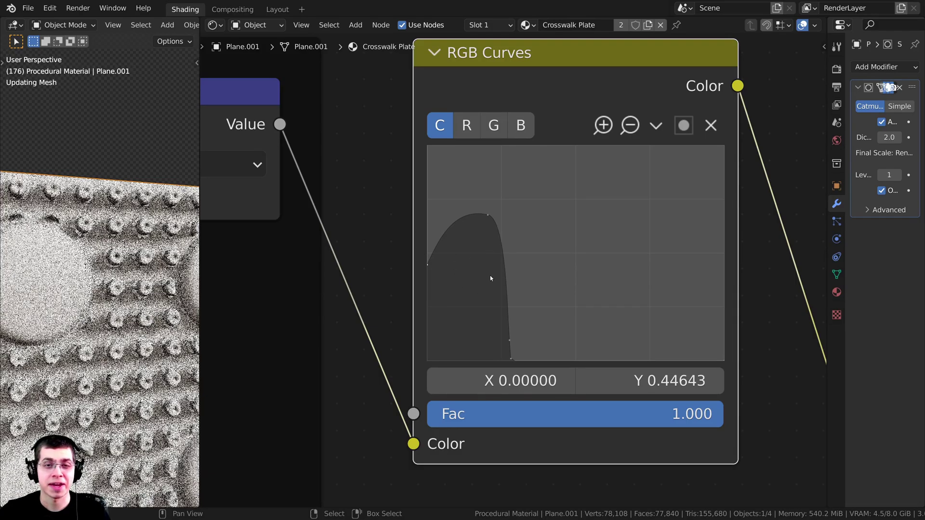
Step: Lower the Small Dots curve's shoulder point to about X 0.187, Y 0.361 and select the point at the curve's foot
{"action": "middle_click_drag", "start_coordinate": [451, 231], "coordinate": [472, 179]}
{"action": "scroll", "coordinate": [472, 179], "scroll_direction": "up", "scroll_amount": 1}
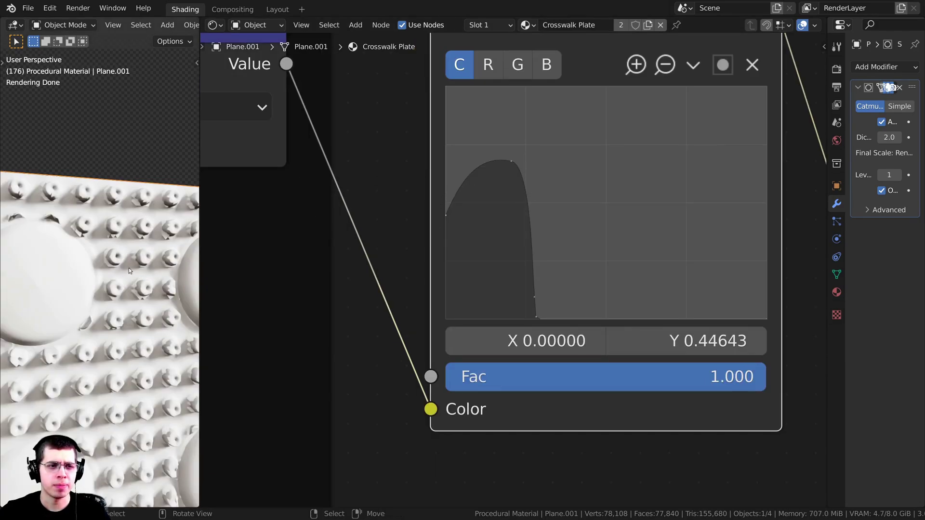
{"action": "scroll", "coordinate": [95, 264], "scroll_direction": "up", "scroll_amount": 2}
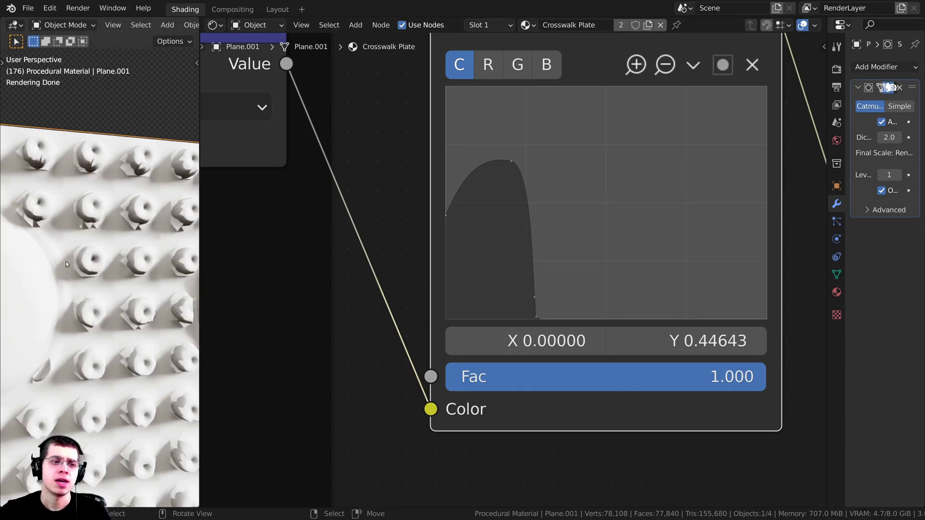
{"action": "left_click_drag", "start_coordinate": [511, 157], "coordinate": [505, 235]}
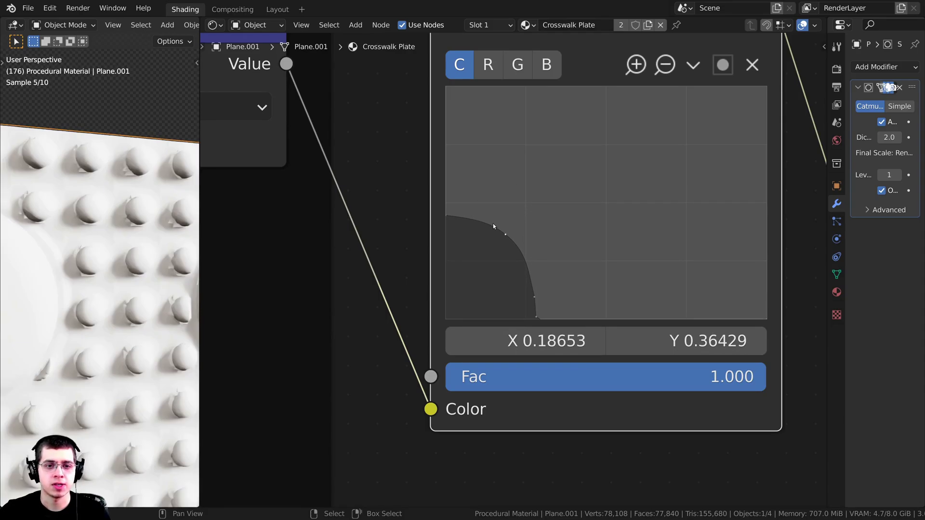
{"action": "left_click_drag", "start_coordinate": [505, 235], "coordinate": [505, 235]}
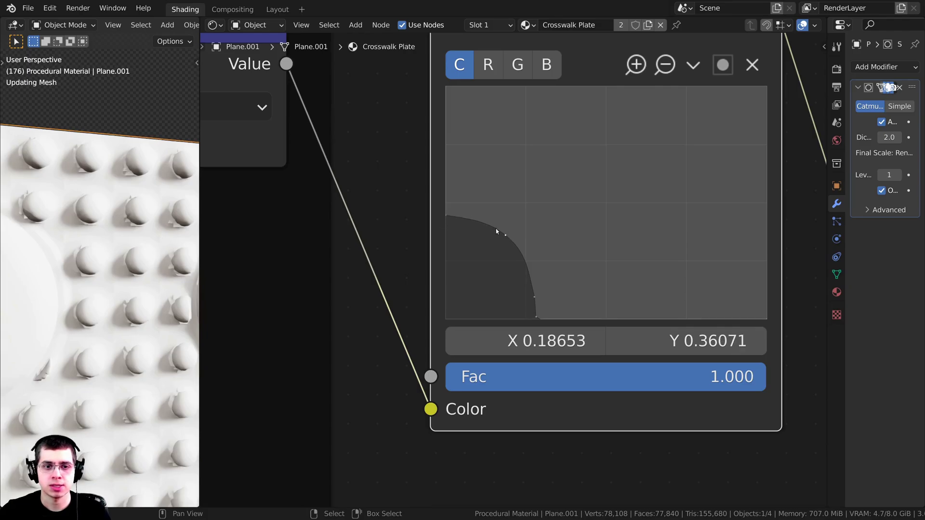
{"action": "left_click", "coordinate": [536, 317]}
{"action": "middle_click_drag", "start_coordinate": [548, 323], "coordinate": [528, 296]}
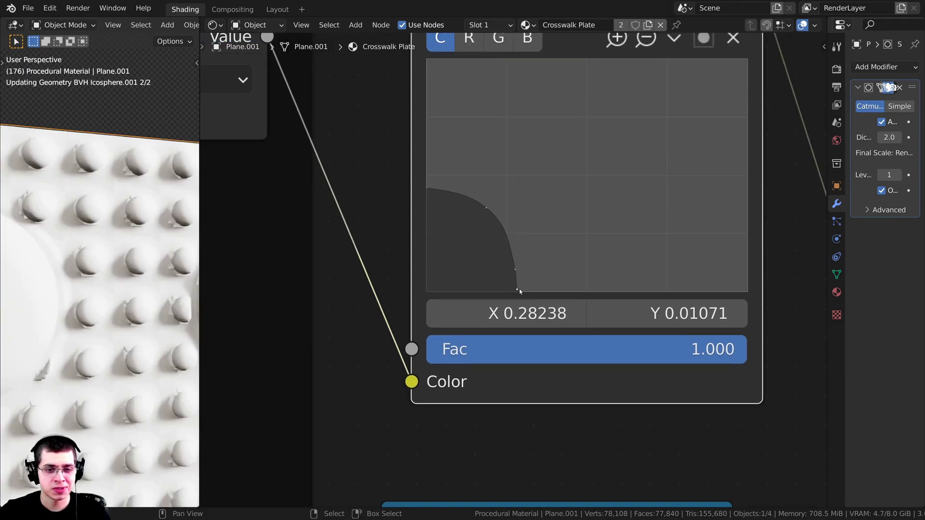
Step: Lower the Small Dots curve's foot to Y 0, its neighbour to about X 0.275, Y 0.046, and add a point at about X 0.329, Y 0
{"action": "left_click_drag", "start_coordinate": [517, 288], "coordinate": [516, 292]}
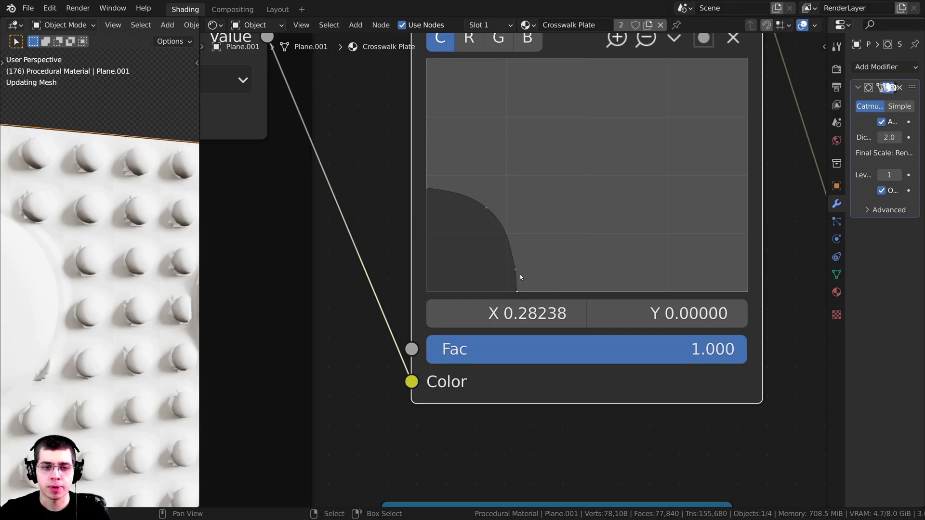
{"action": "left_click_drag", "start_coordinate": [516, 268], "coordinate": [514, 276]}
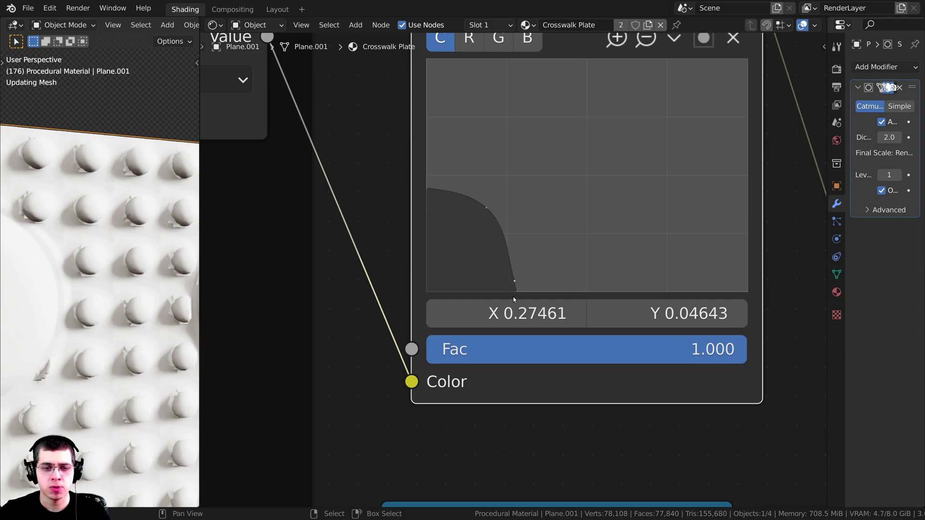
{"action": "left_click_drag", "start_coordinate": [504, 240], "coordinate": [530, 292]}
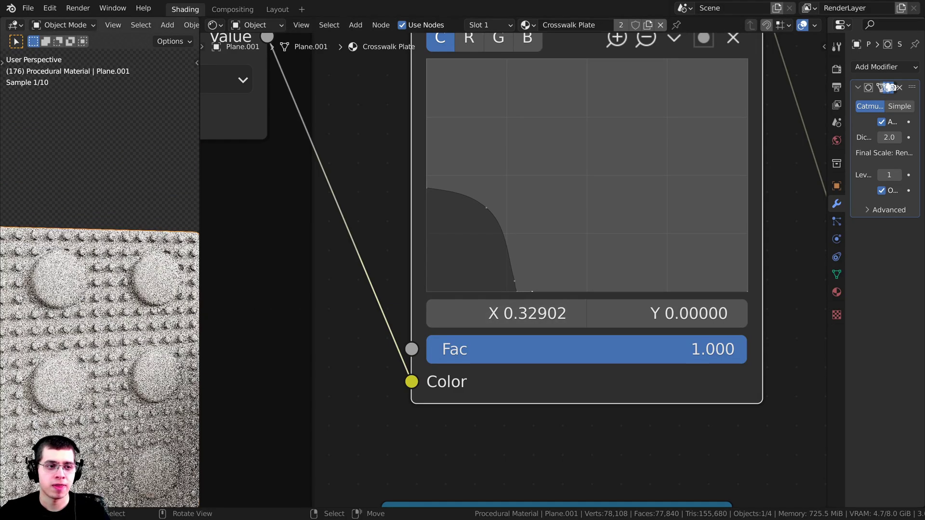
Step: Examine the rendered shape of the small and large dots on the plane, up close and from farther away
{"action": "middle_click_drag", "start_coordinate": [85, 330], "coordinate": [67, 337]}
{"action": "middle_click_drag", "start_coordinate": [67, 337], "coordinate": [95, 268], "text": "shift"}
{"action": "scroll", "coordinate": [95, 268], "scroll_direction": "up", "scroll_amount": 2}
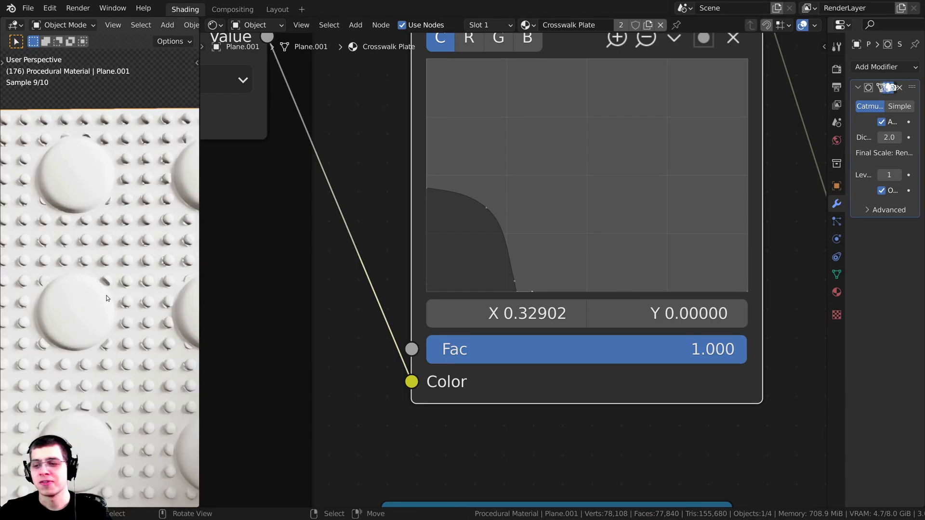
{"action": "scroll", "coordinate": [112, 247], "scroll_direction": "up", "scroll_amount": 2}
{"action": "scroll", "coordinate": [70, 296], "scroll_direction": "up", "scroll_amount": 1}
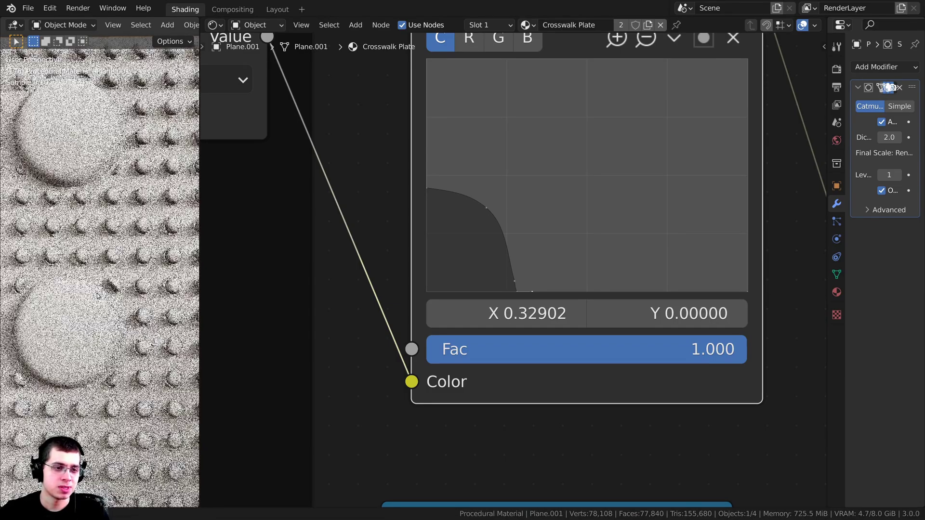
{"action": "scroll", "coordinate": [69, 248], "scroll_direction": "down", "scroll_amount": 4}
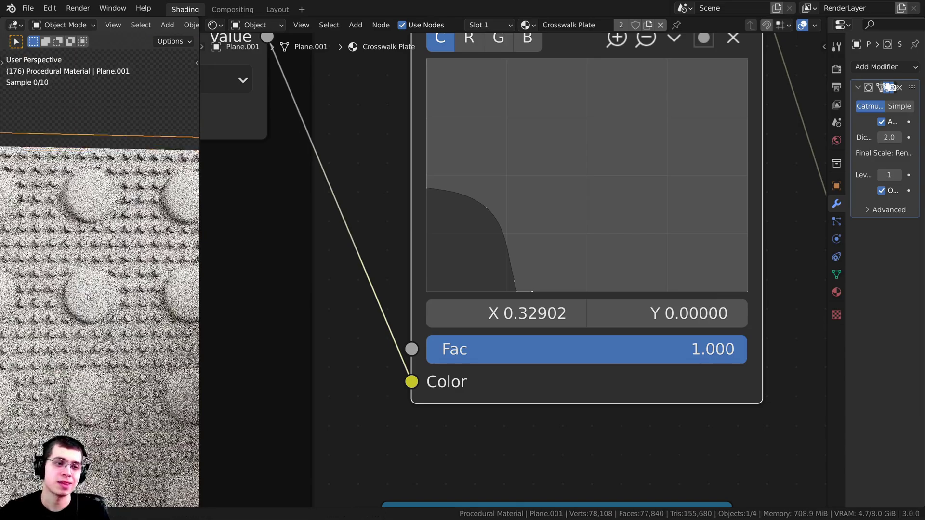
{"action": "scroll", "coordinate": [111, 312], "scroll_direction": "down", "scroll_amount": 4}
{"action": "scroll", "coordinate": [488, 299], "scroll_direction": "down", "scroll_amount": 9}
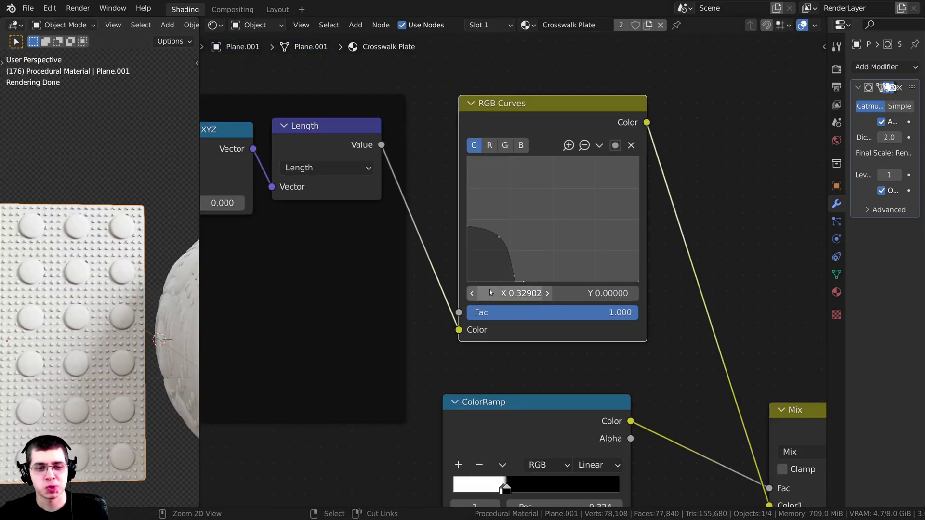
Step: Save the file and show the scene through the camera with the sphere framed in the viewport
{"action": "key", "text": "ctrl+s"}
{"action": "scroll", "coordinate": [489, 277], "scroll_direction": "down", "scroll_amount": 5}
{"action": "scroll", "coordinate": [489, 278], "scroll_direction": "down", "scroll_amount": 3}
{"action": "key", "text": "KP_0"}
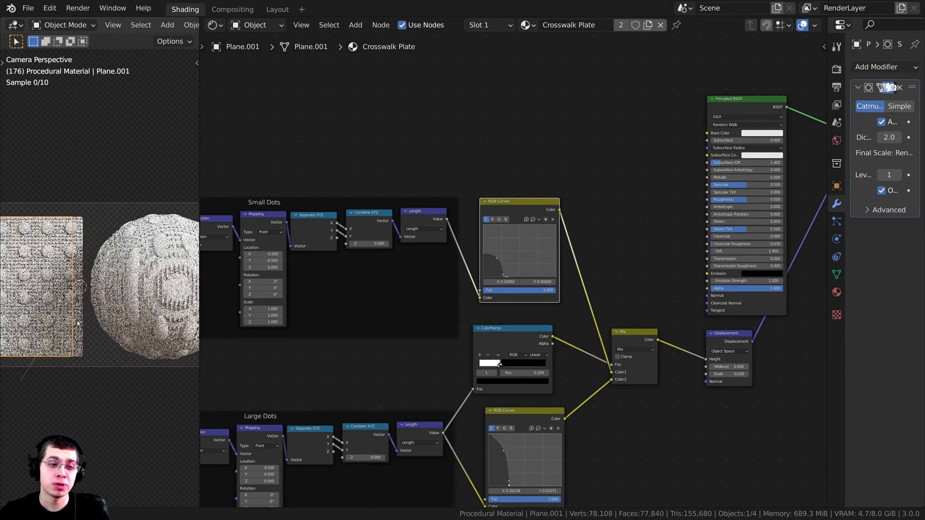
{"action": "scroll", "coordinate": [352, 239], "scroll_direction": "down", "scroll_amount": 2}
{"action": "scroll", "coordinate": [363, 254], "scroll_direction": "up", "scroll_amount": 1}
{"action": "middle_click_drag", "start_coordinate": [164, 281], "coordinate": [122, 287], "text": "shift"}
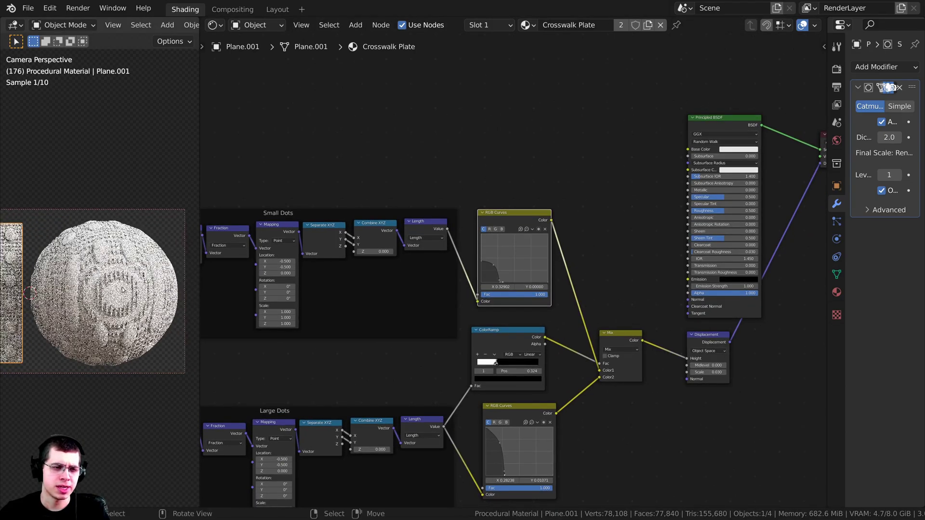
{"action": "scroll", "coordinate": [123, 287], "scroll_direction": "up", "scroll_amount": 1}
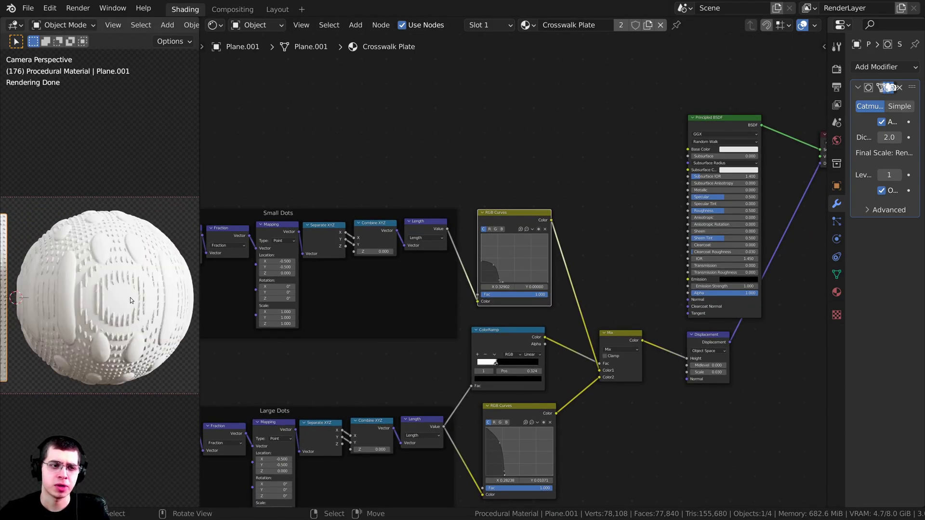
Step: Rotate the Icosphere 90 degrees about the X axis and save the file
{"action": "left_click", "coordinate": [114, 282]}
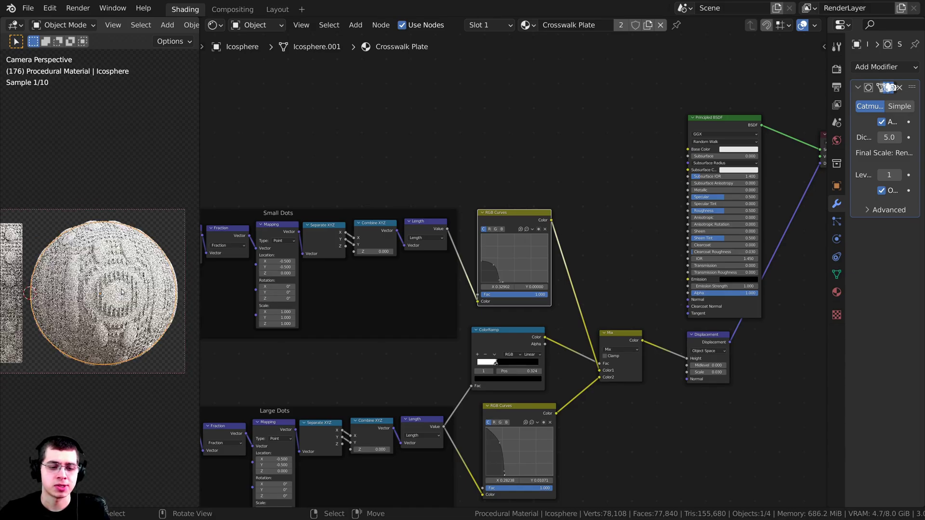
{"action": "key", "text": "r"}
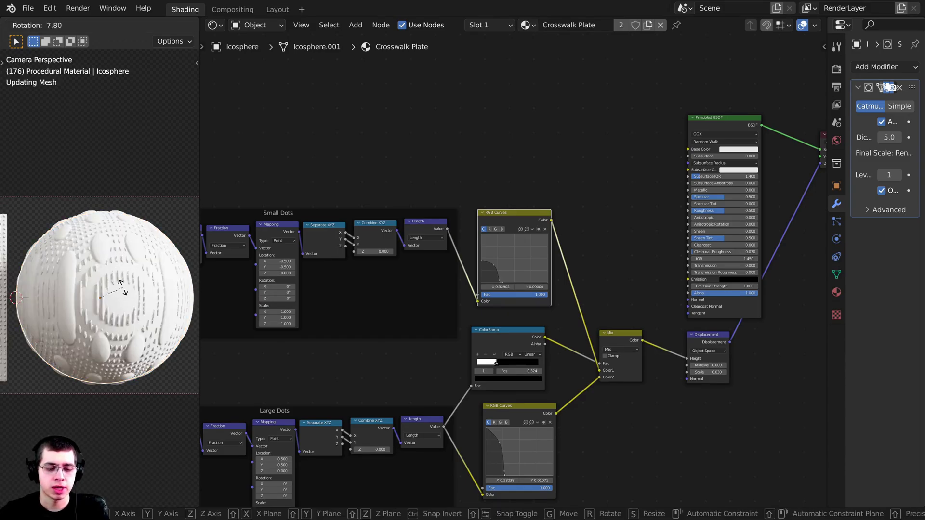
{"action": "key", "text": "x"}
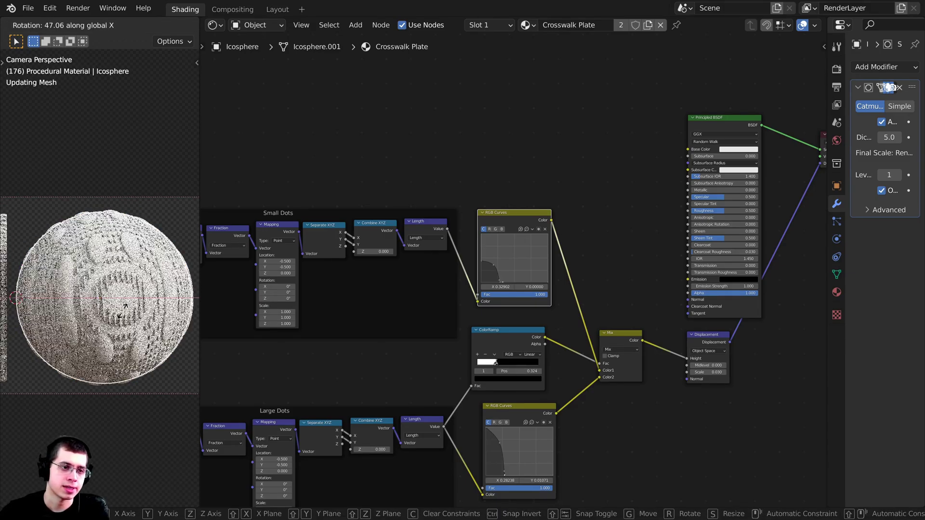
{"action": "type", "text": "90"}
{"action": "key", "text": "Return"}
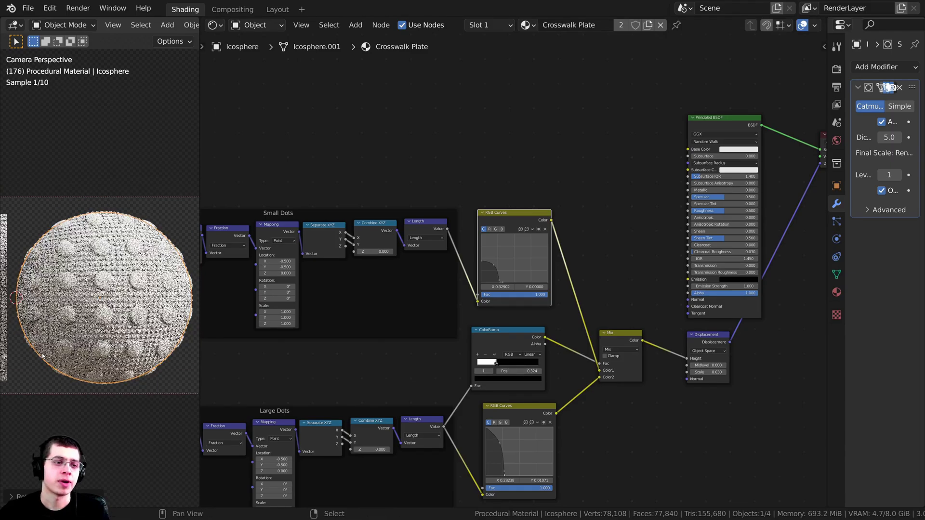
{"action": "key", "text": "ctrl+s"}
Step: Add a Noise Texture node above the Small Dots RGB Curves, in the free space before the Principled BSDF
{"action": "middle_click_drag", "start_coordinate": [461, 166], "coordinate": [455, 215]}
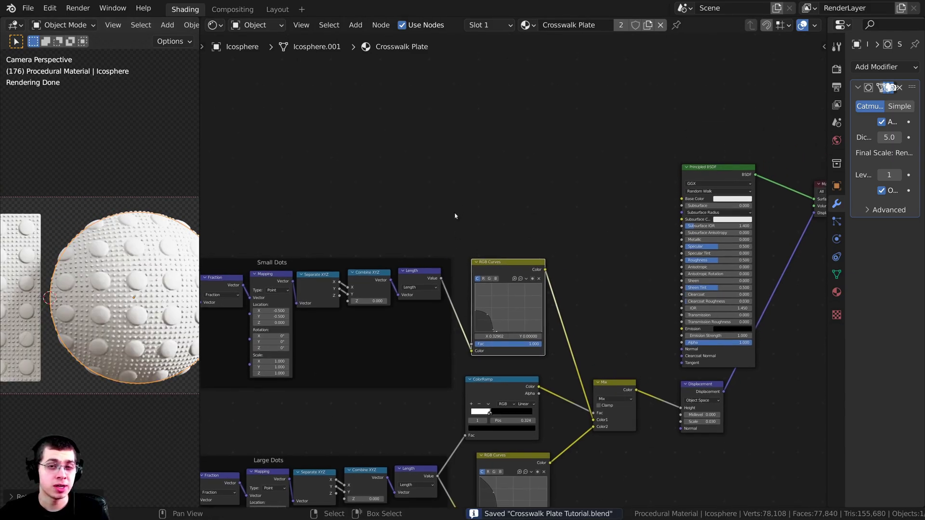
{"action": "scroll", "coordinate": [562, 217], "scroll_direction": "up", "scroll_amount": 3}
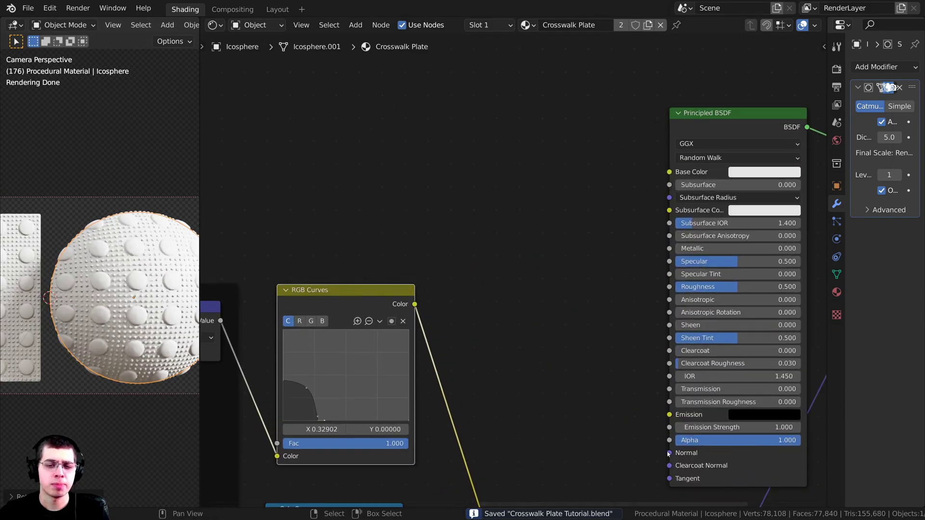
{"action": "left_click_drag", "start_coordinate": [670, 171], "coordinate": [629, 175]}
{"action": "left_click_drag", "start_coordinate": [679, 132], "coordinate": [669, 126]}
{"action": "middle_click_drag", "start_coordinate": [425, 117], "coordinate": [478, 161]}
{"action": "key", "text": "shift+a"}
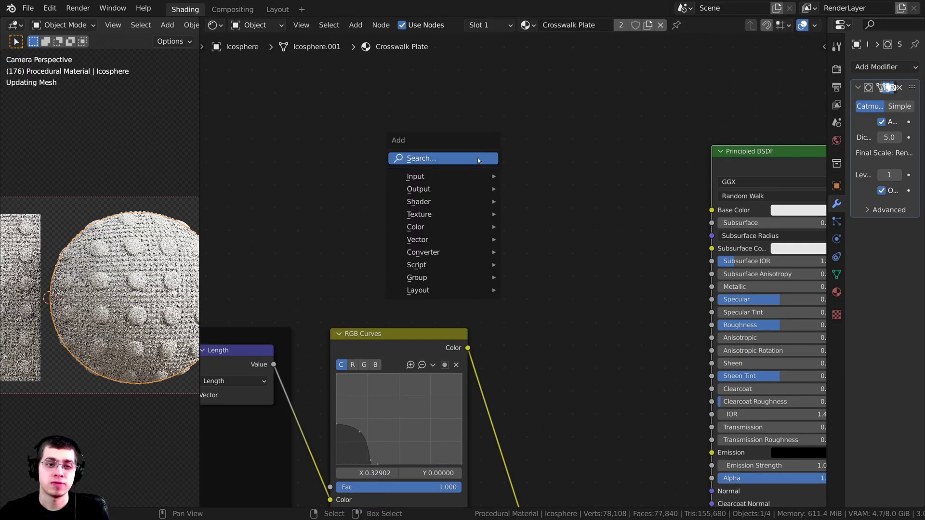
{"action": "left_click", "coordinate": [478, 160]}
{"action": "type", "text": "noi"}
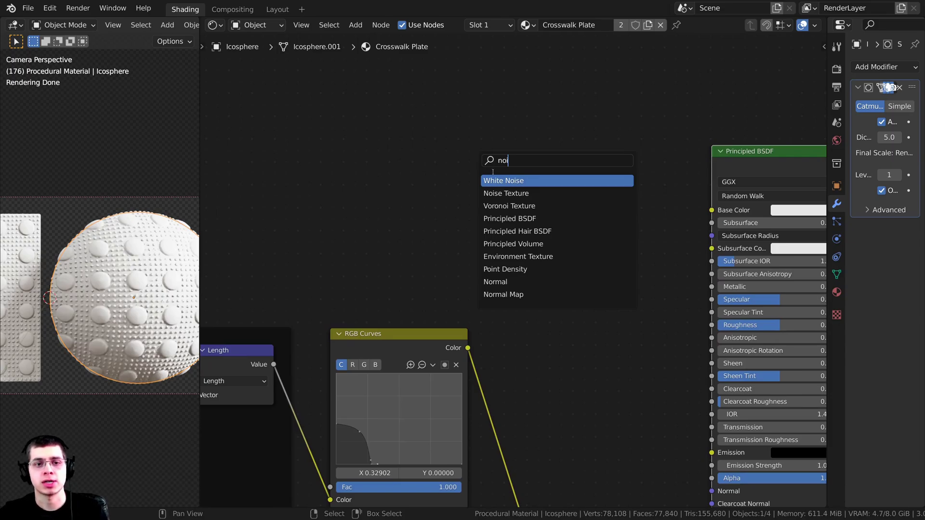
{"action": "left_click", "coordinate": [506, 193]}
{"action": "left_click", "coordinate": [441, 193]}
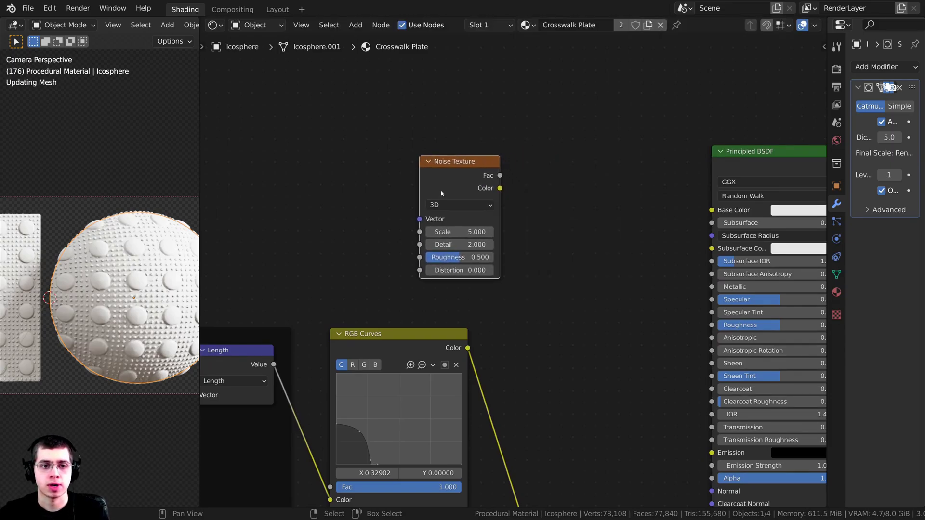
{"action": "middle_click_drag", "start_coordinate": [441, 193], "coordinate": [486, 210]}
{"action": "mouse_move", "coordinate": [491, 191]}
{"action": "left_mouse_down"}
{"action": "mouse_move", "coordinate": [470, 182]}
{"action": "mouse_move", "coordinate": [485, 183]}
{"action": "left_mouse_up"}
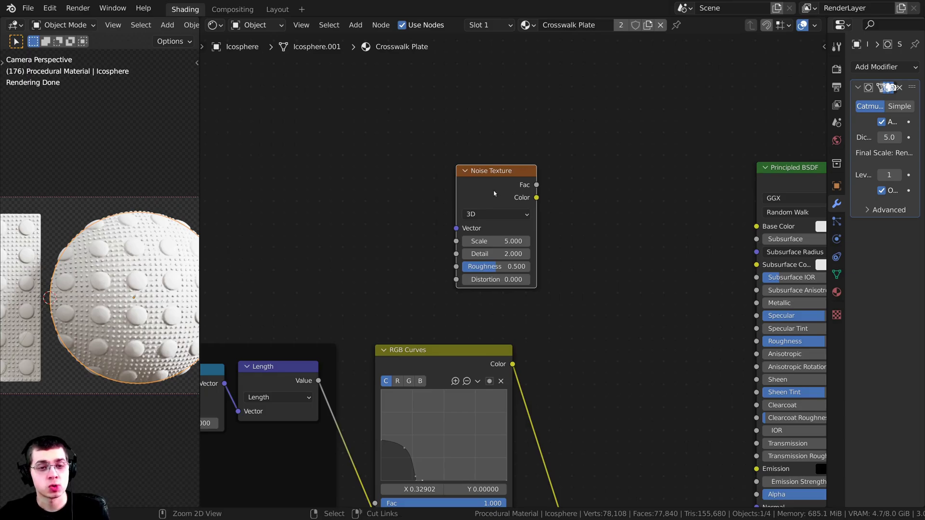
Step: Add Texture Coordinate and Mapping nodes feeding the Noise Texture's Vector input and move both up beside it
{"action": "key", "text": "ctrl+t"}
{"action": "middle_click_drag", "start_coordinate": [456, 241], "coordinate": [508, 250]}
{"action": "scroll", "coordinate": [493, 257], "scroll_direction": "up", "scroll_amount": 1}
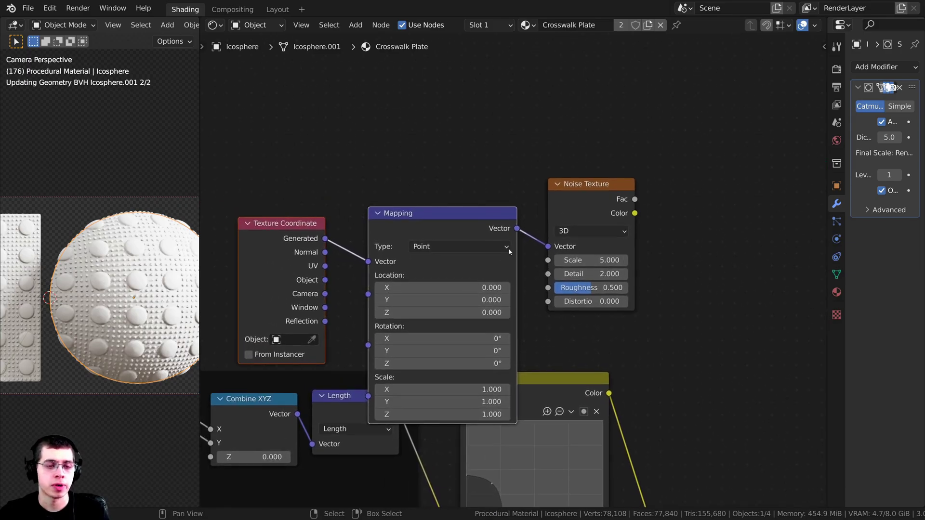
{"action": "left_click_drag", "start_coordinate": [415, 234], "coordinate": [411, 211]}
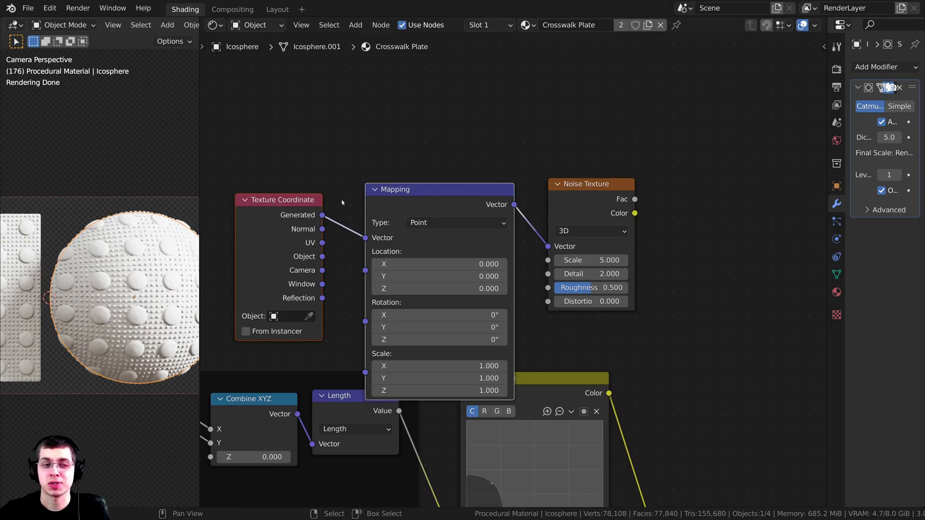
Step: Delete the Mapping node and connect the Texture Coordinate's Object output directly to the Noise Texture's Vector input
{"action": "left_click", "coordinate": [409, 184]}
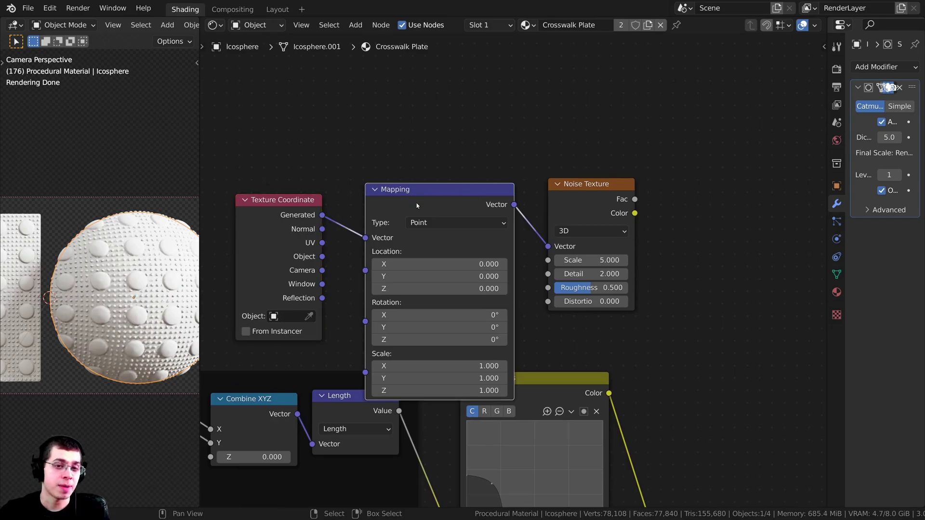
{"action": "left_click_drag", "start_coordinate": [416, 203], "coordinate": [409, 190]}
{"action": "key", "text": "x"}
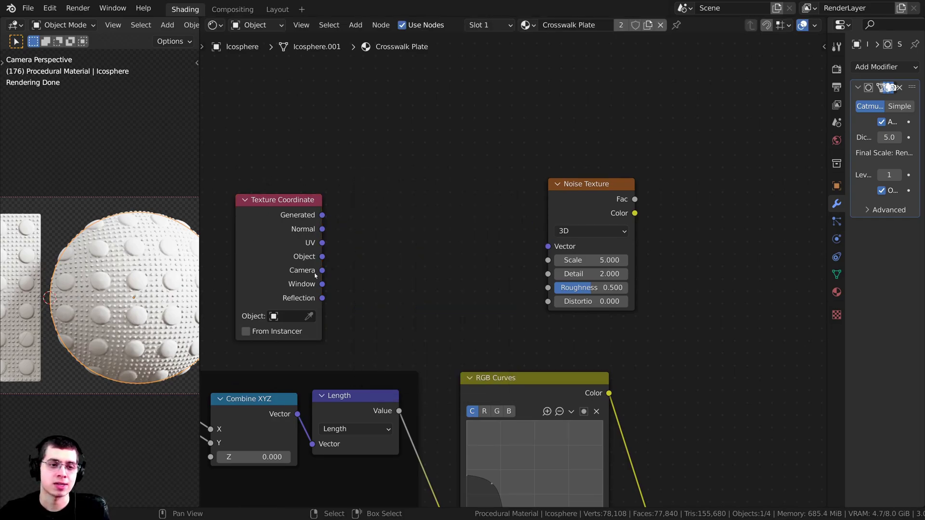
{"action": "left_click_drag", "start_coordinate": [314, 270], "coordinate": [548, 246]}
Step: Set the Noise Texture's Detail to 15
{"action": "middle_click_drag", "start_coordinate": [570, 242], "coordinate": [463, 239]}
{"action": "scroll", "coordinate": [453, 255], "scroll_direction": "up", "scroll_amount": 3}
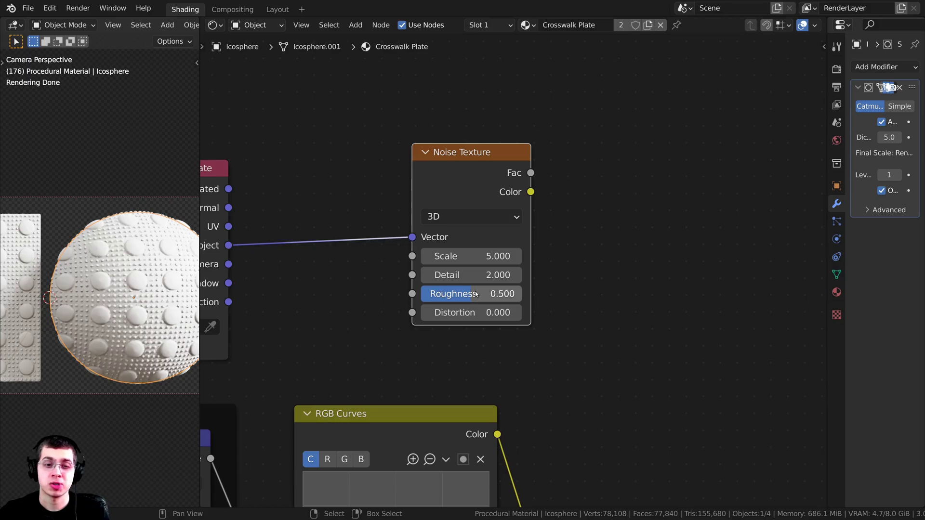
{"action": "left_click_drag", "start_coordinate": [453, 275], "coordinate": [525, 275]}
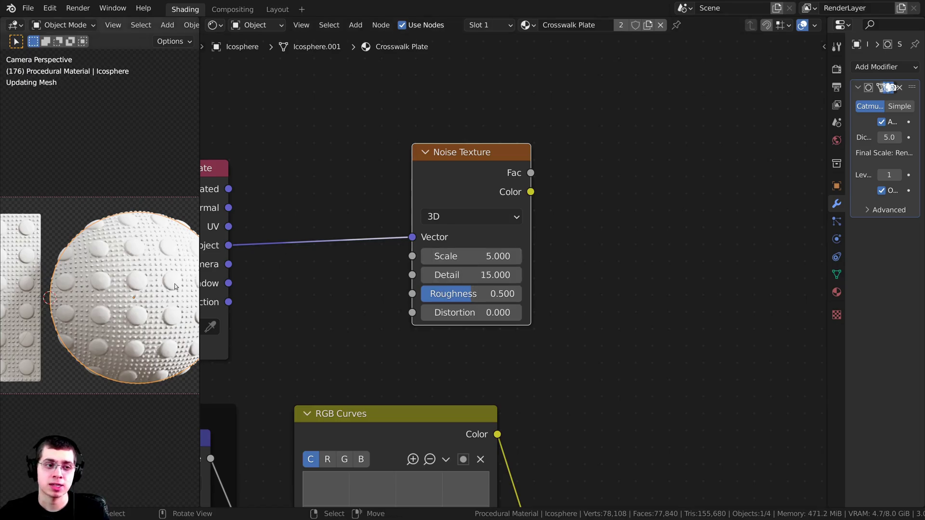
Step: Connect the Noise Texture's Fac output to the Principled BSDF's Base Color input
{"action": "scroll", "coordinate": [469, 268], "scroll_direction": "down", "scroll_amount": 4}
{"action": "scroll", "coordinate": [469, 268], "scroll_direction": "up", "scroll_amount": 1}
{"action": "middle_click_drag", "start_coordinate": [530, 248], "coordinate": [458, 187]}
{"action": "left_click_drag", "start_coordinate": [411, 148], "coordinate": [400, 157]}
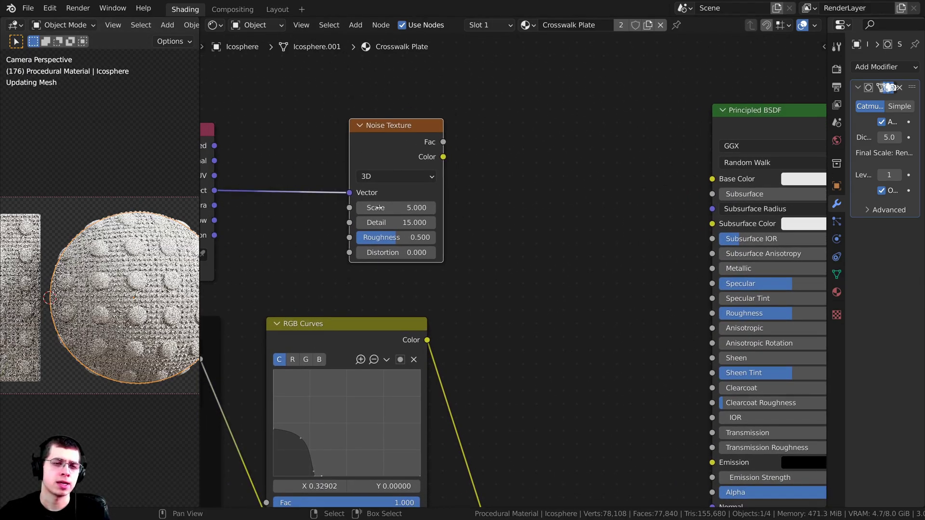
{"action": "scroll", "coordinate": [592, 172], "scroll_direction": "down", "scroll_amount": 1}
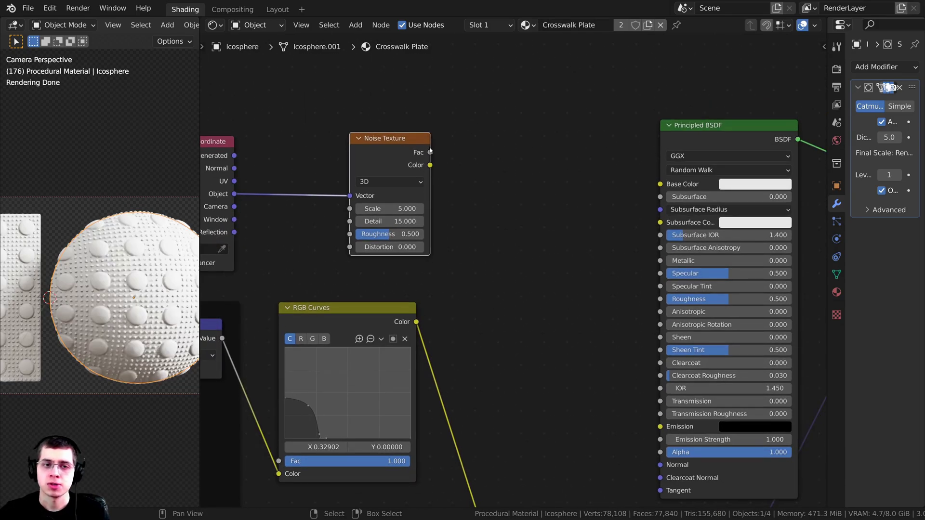
{"action": "left_click_drag", "start_coordinate": [432, 153], "coordinate": [661, 184]}
Step: Insert a ColorRamp node on the link between the Noise Texture's Fac output and the Principled BSDF's Base Color
{"action": "scroll", "coordinate": [566, 151], "scroll_direction": "up", "scroll_amount": 1}
{"action": "middle_click_drag", "start_coordinate": [566, 150], "coordinate": [554, 155]}
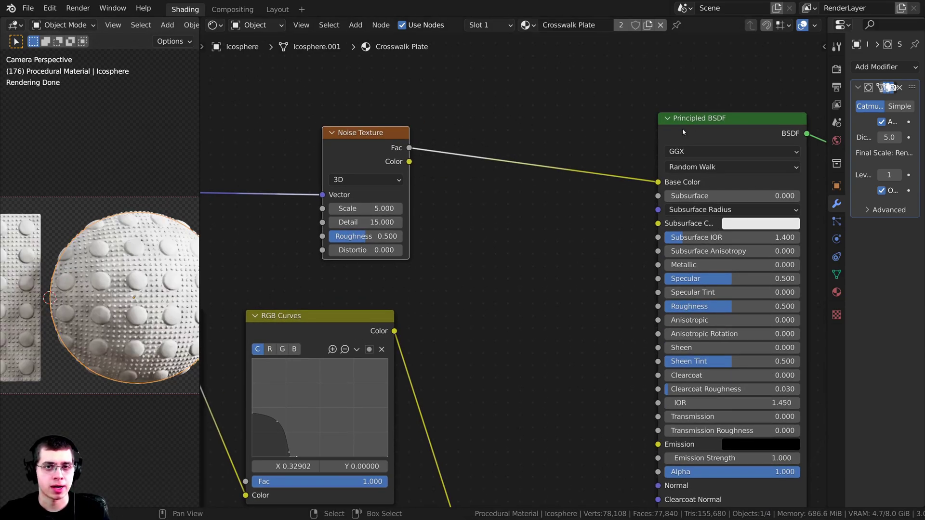
{"action": "middle_click_drag", "start_coordinate": [572, 175], "coordinate": [568, 186]}
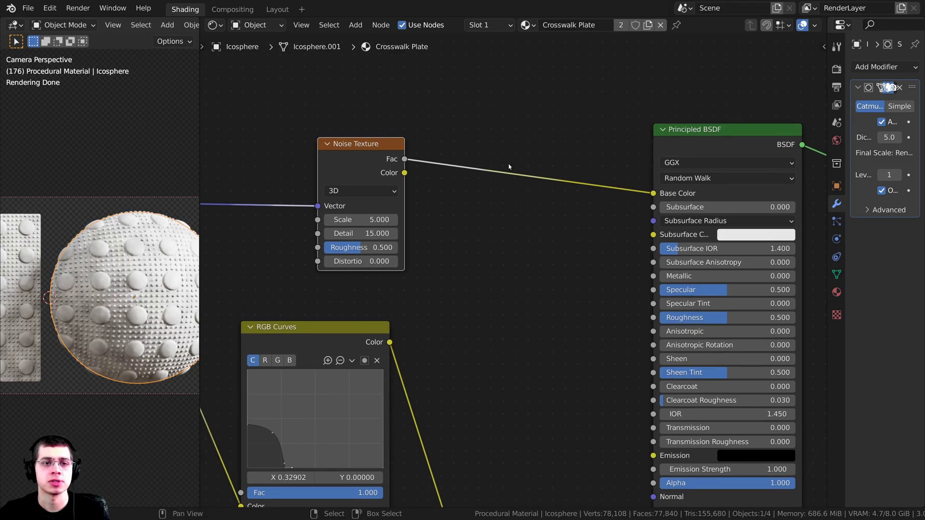
{"action": "key", "text": "shift+a"}
{"action": "left_click", "coordinate": [497, 146]}
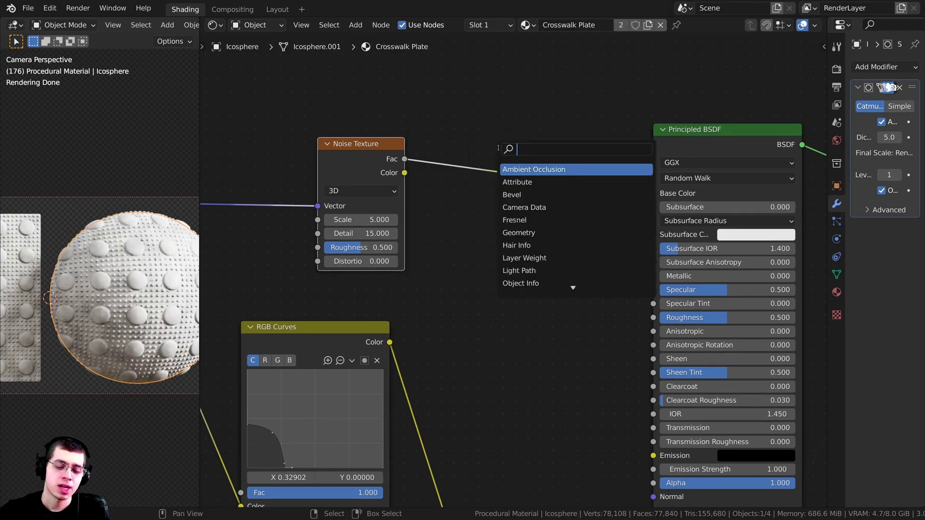
{"action": "type", "text": "col"}
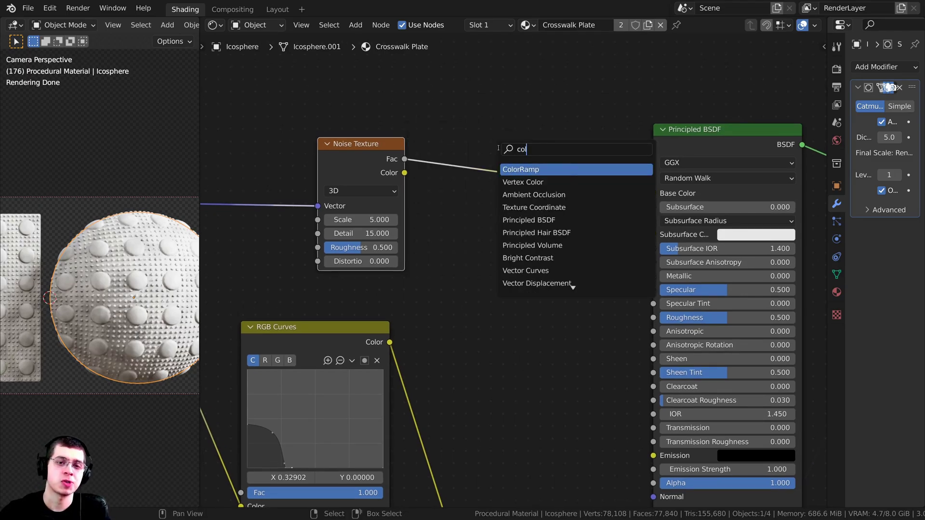
{"action": "left_click", "coordinate": [521, 169]}
{"action": "left_click", "coordinate": [484, 155]}
Step: Set the color of the ColorRamp's white stop to the orange-yellow hex C1841F
{"action": "scroll", "coordinate": [500, 161], "scroll_direction": "up", "scroll_amount": 1}
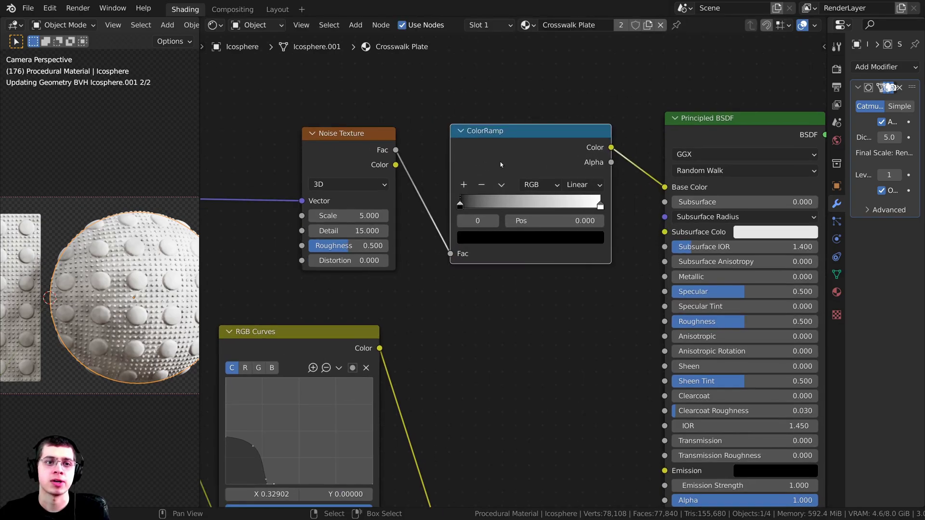
{"action": "scroll", "coordinate": [500, 161], "scroll_direction": "up", "scroll_amount": 1}
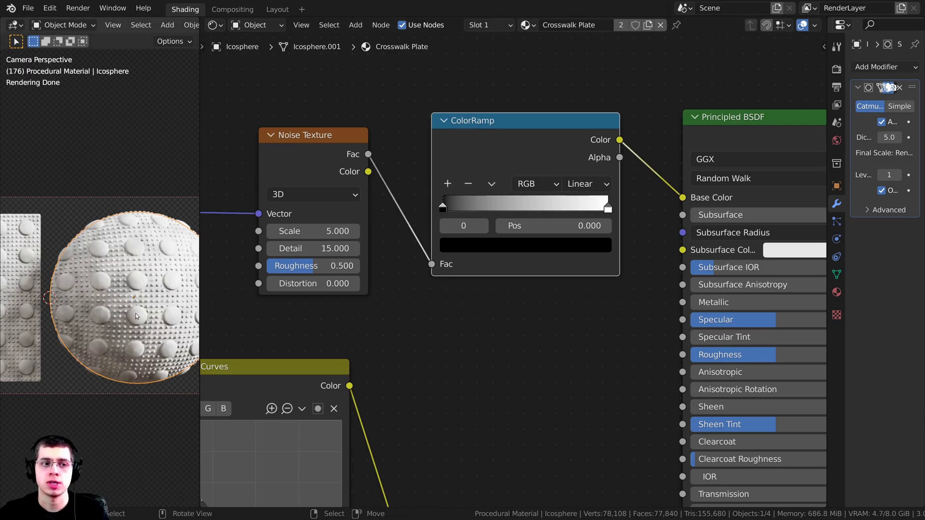
{"action": "middle_click_drag", "start_coordinate": [456, 298], "coordinate": [430, 321]}
{"action": "scroll", "coordinate": [490, 285], "scroll_direction": "up", "scroll_amount": 3}
{"action": "middle_click_drag", "start_coordinate": [490, 285], "coordinate": [476, 370]}
{"action": "left_click", "coordinate": [571, 266]}
{"action": "left_click", "coordinate": [472, 369]}
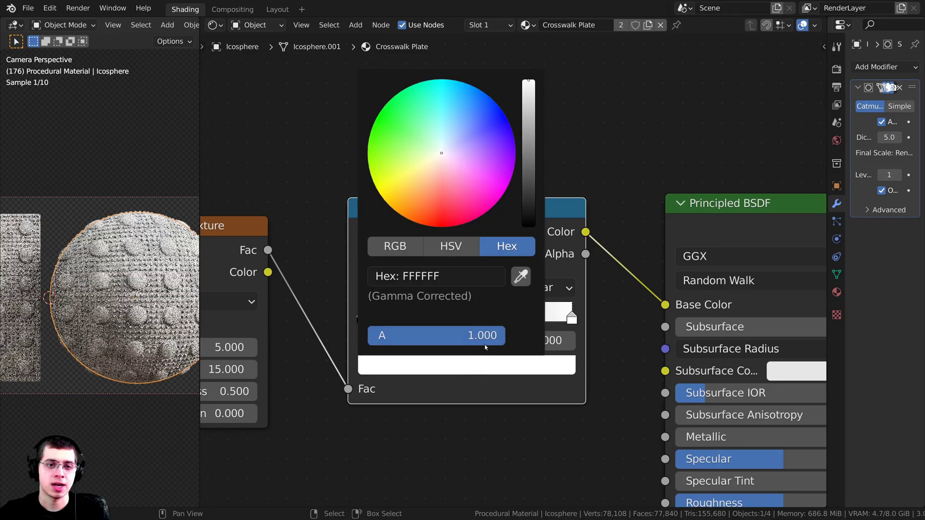
{"action": "left_click_drag", "start_coordinate": [442, 166], "coordinate": [403, 184]}
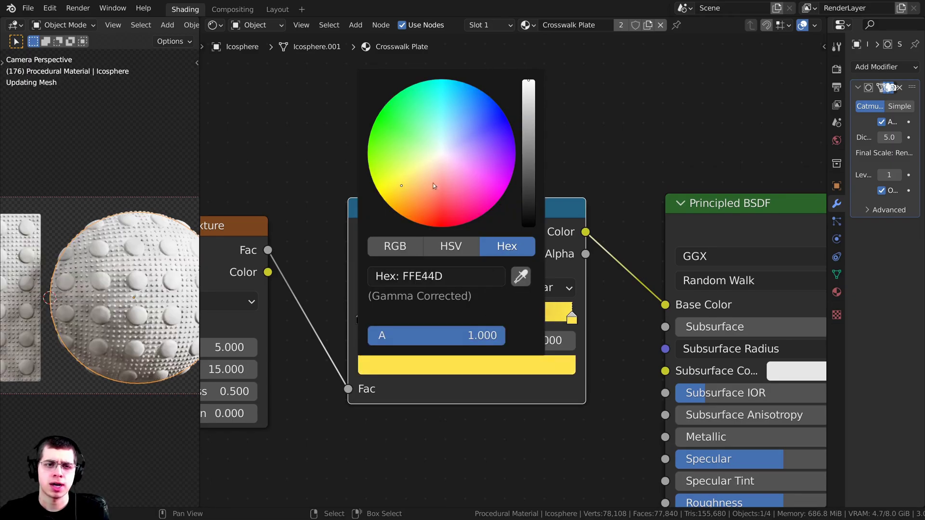
{"action": "left_click_drag", "start_coordinate": [524, 104], "coordinate": [526, 110]}
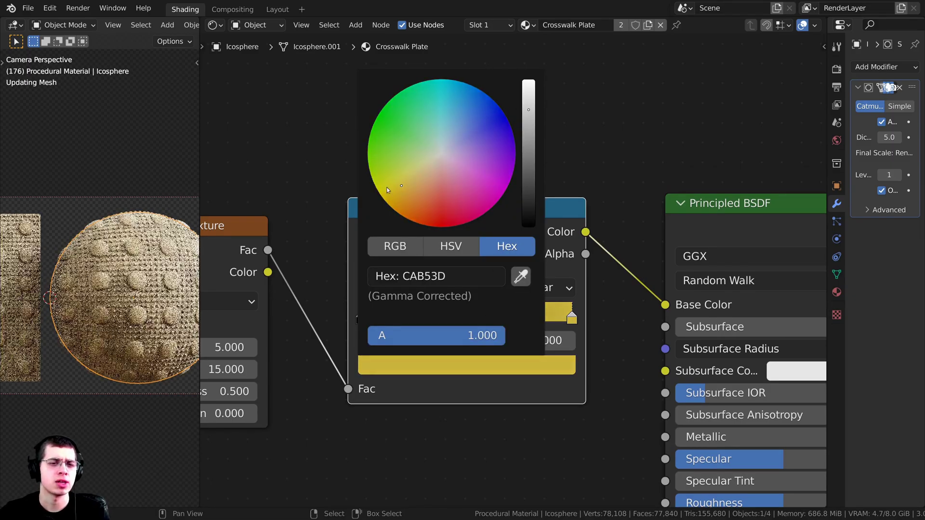
{"action": "left_click_drag", "start_coordinate": [402, 191], "coordinate": [404, 202]}
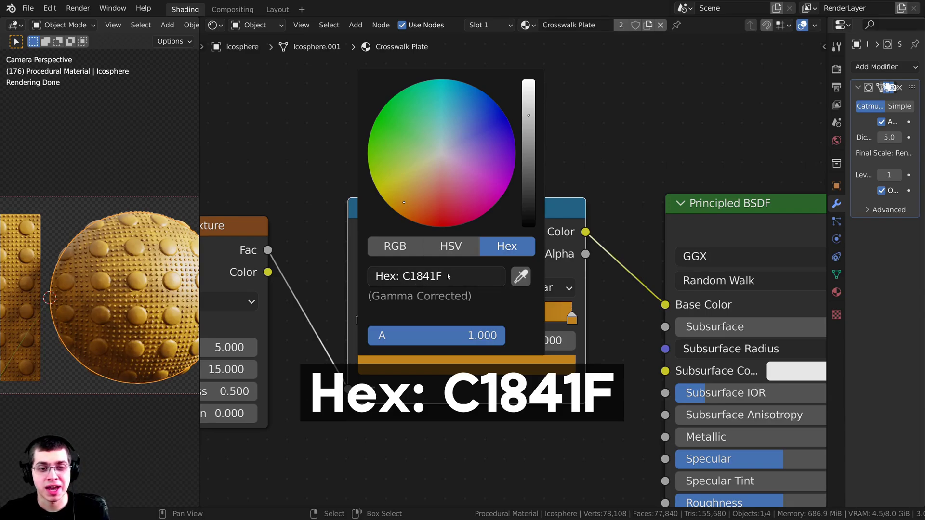
Step: Move the ColorRamp's orange-yellow stop to position 0.472
{"action": "middle_click_drag", "start_coordinate": [575, 316], "coordinate": [669, 266]}
{"action": "left_click_drag", "start_coordinate": [666, 269], "coordinate": [566, 266]}
{"action": "scroll", "coordinate": [552, 259], "scroll_direction": "up", "scroll_amount": 1}
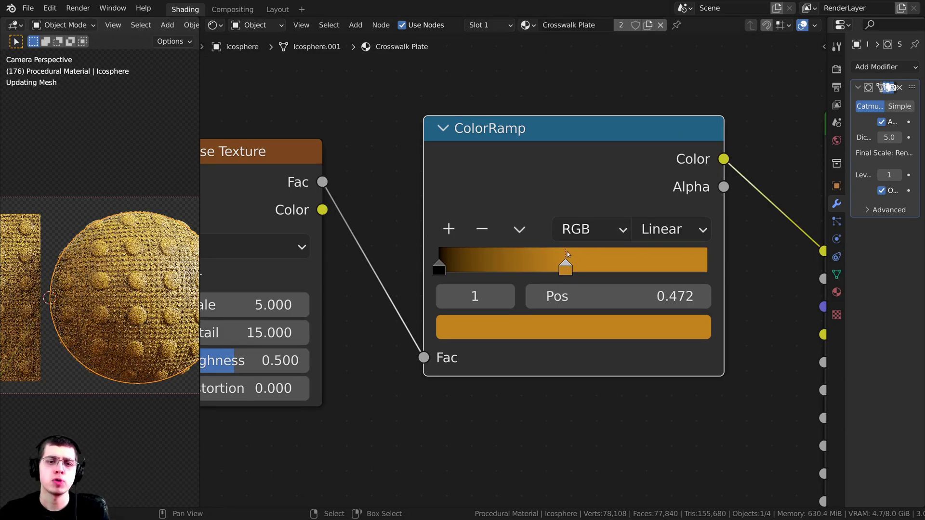
{"action": "scroll", "coordinate": [407, 272], "scroll_direction": "up", "scroll_amount": 1}
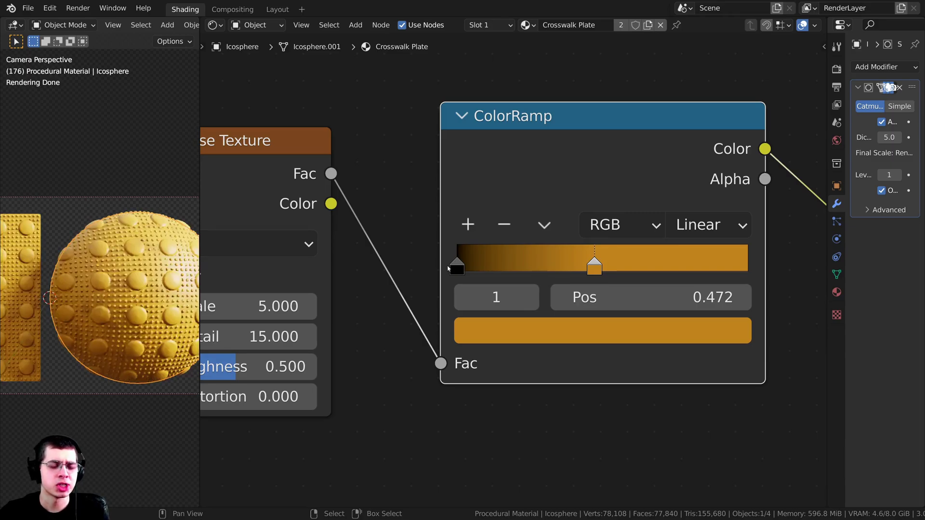
Step: Set the color of the ColorRamp's black stop to the dark brown hex 33261D
{"action": "left_click", "coordinate": [459, 264]}
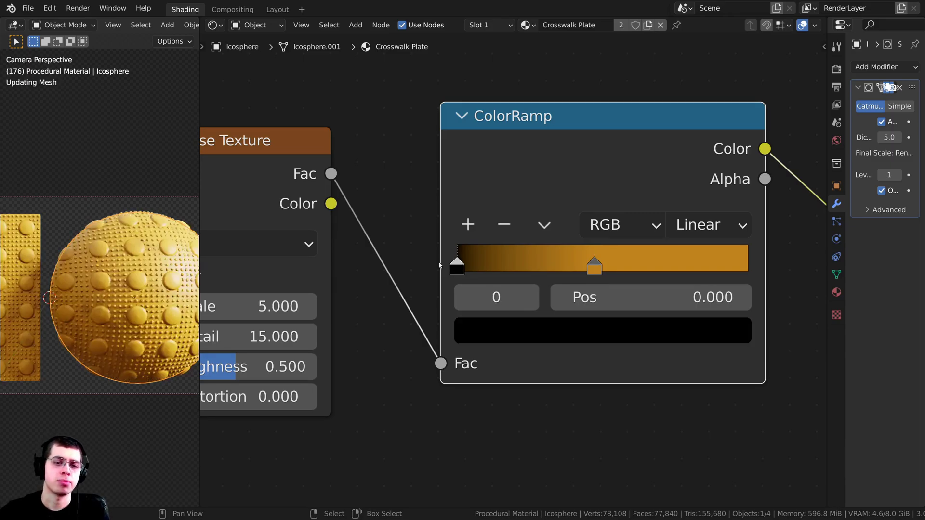
{"action": "scroll", "coordinate": [464, 358], "scroll_direction": "down", "scroll_amount": 1}
{"action": "left_click", "coordinate": [479, 359]}
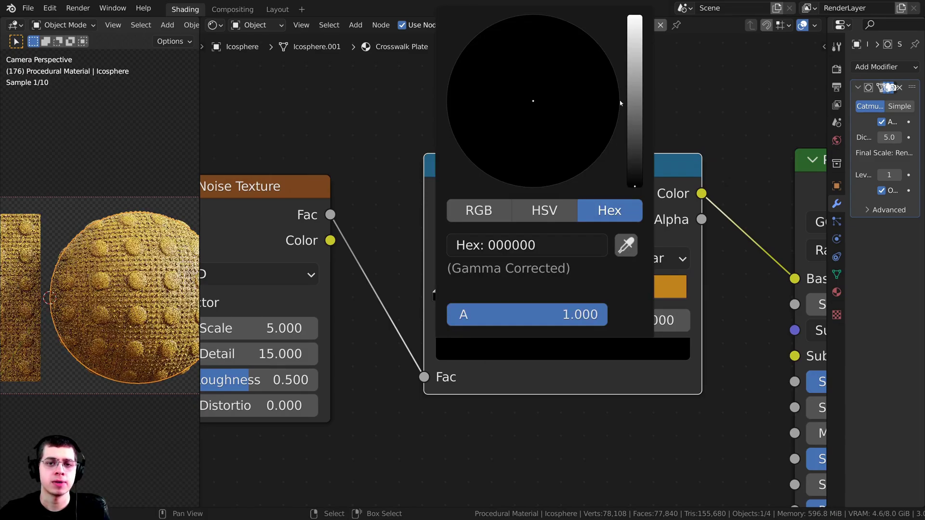
{"action": "left_click", "coordinate": [635, 134]}
{"action": "left_click_drag", "start_coordinate": [528, 119], "coordinate": [504, 154]}
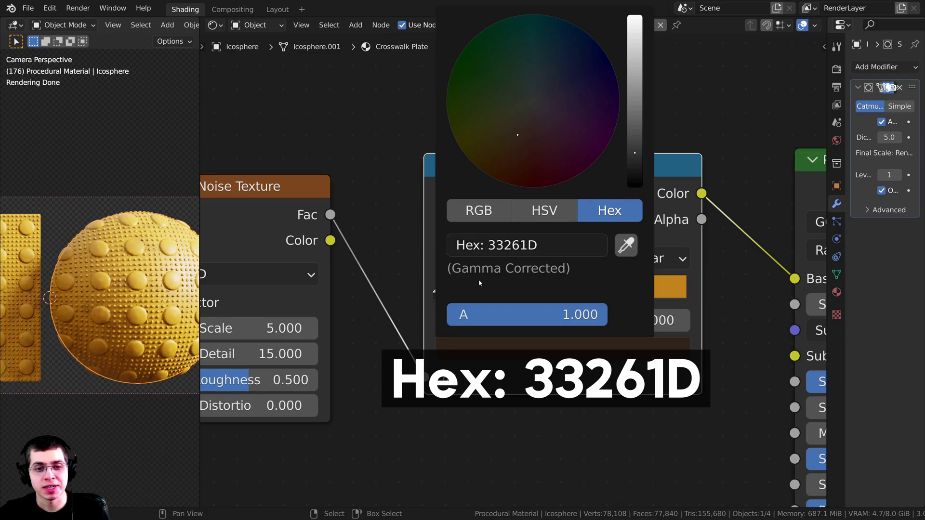
Step: Move the ColorRamp's dark brown stop to position 0.163
{"action": "scroll", "coordinate": [487, 279], "scroll_direction": "down", "scroll_amount": 1}
{"action": "middle_click_drag", "start_coordinate": [569, 171], "coordinate": [564, 167]}
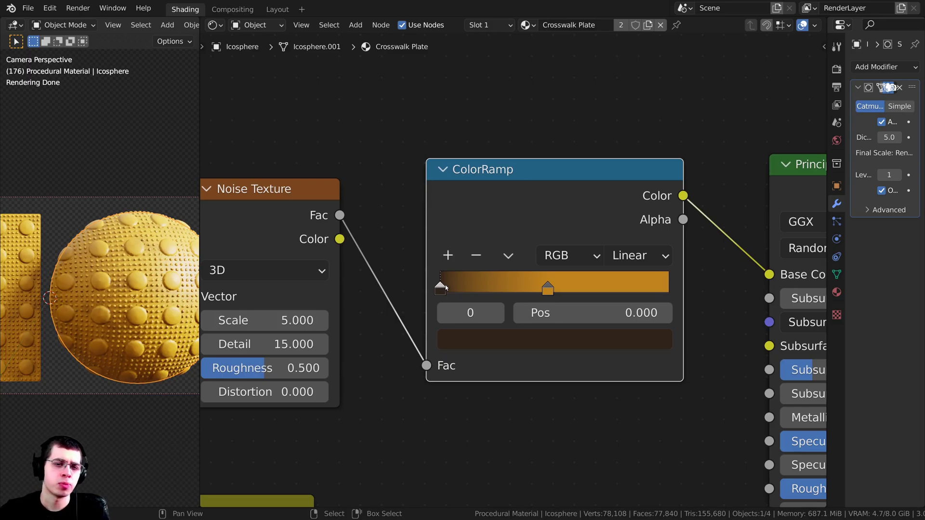
{"action": "left_click_drag", "start_coordinate": [445, 286], "coordinate": [482, 288]}
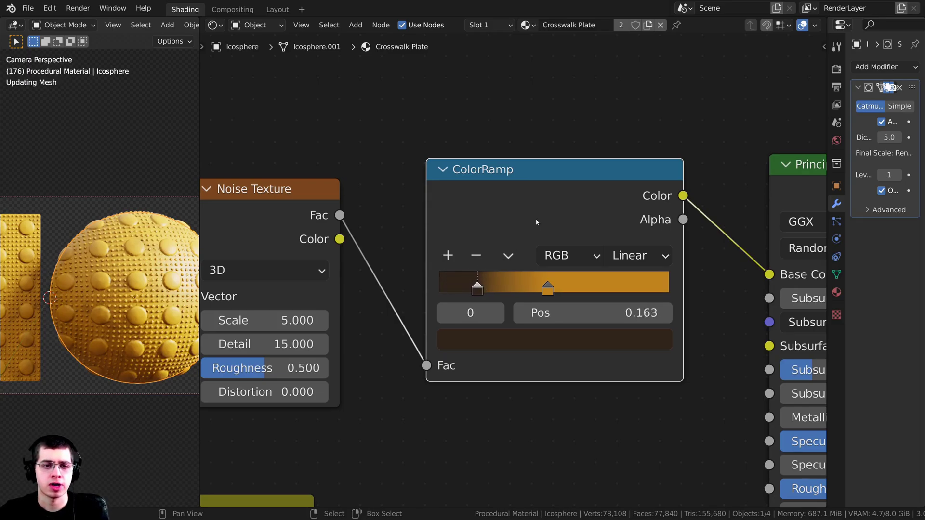
Step: Preview the ColorRamp output on the objects, examine the dirt pattern up close, and return to the full Principled BSDF shading
{"action": "scroll", "coordinate": [535, 218], "scroll_direction": "down", "scroll_amount": 2}
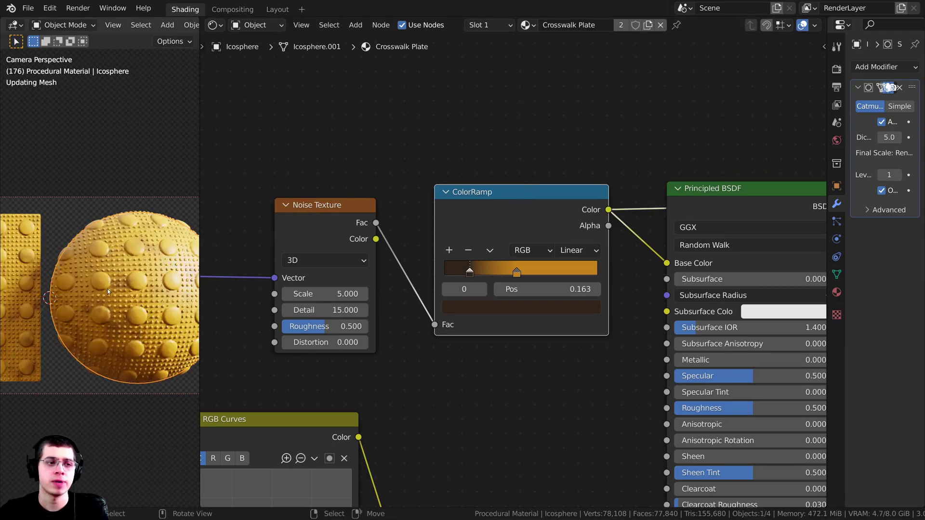
{"action": "scroll", "coordinate": [156, 314], "scroll_direction": "up", "scroll_amount": 3}
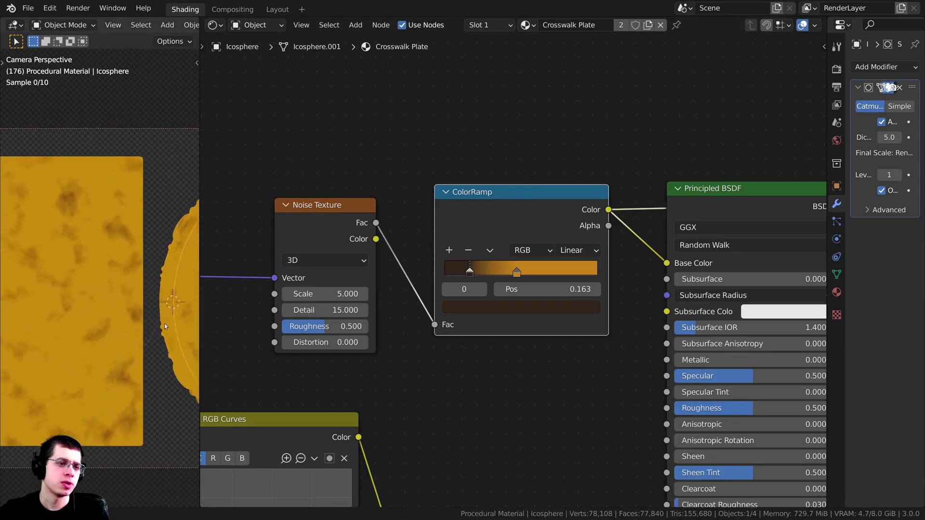
{"action": "scroll", "coordinate": [107, 353], "scroll_direction": "up", "scroll_amount": 2}
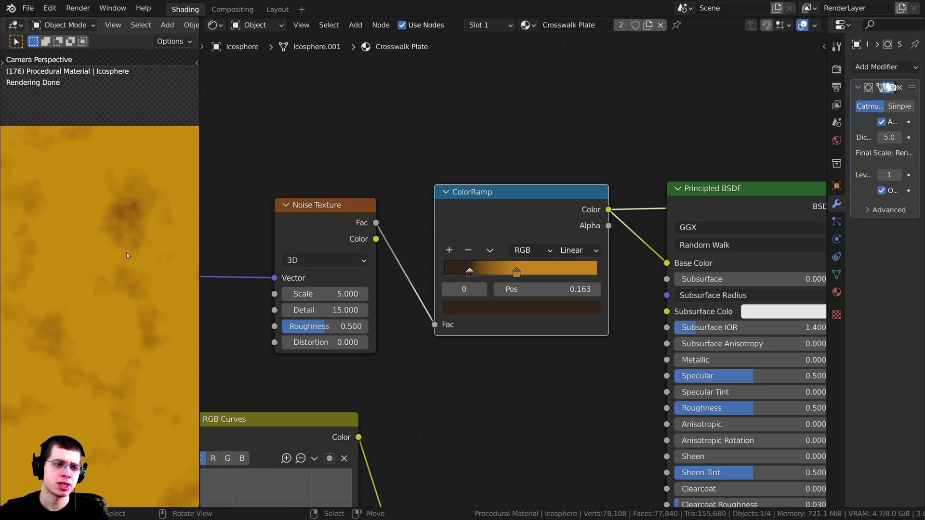
{"action": "scroll", "coordinate": [386, 275], "scroll_direction": "down", "scroll_amount": 4}
{"action": "middle_click_drag", "start_coordinate": [385, 274], "coordinate": [292, 231]}
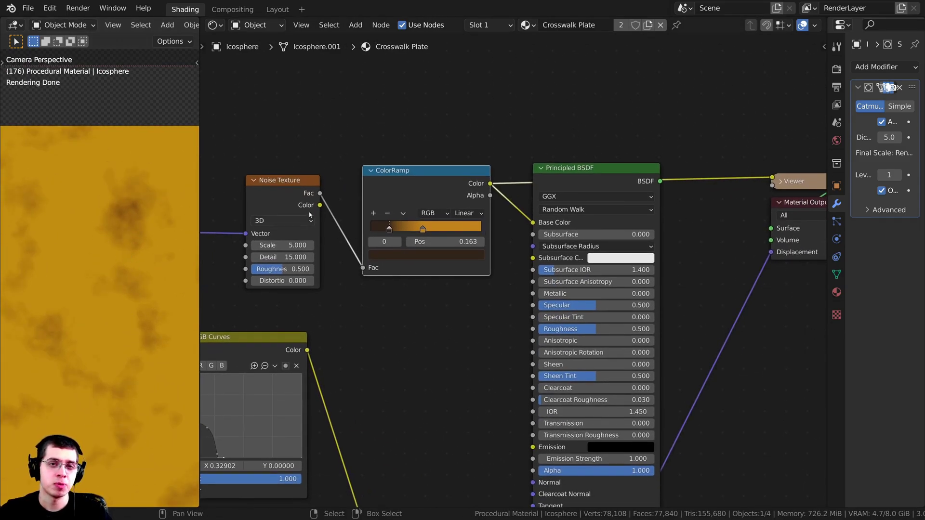
{"action": "scroll", "coordinate": [123, 219], "scroll_direction": "down", "scroll_amount": 2}
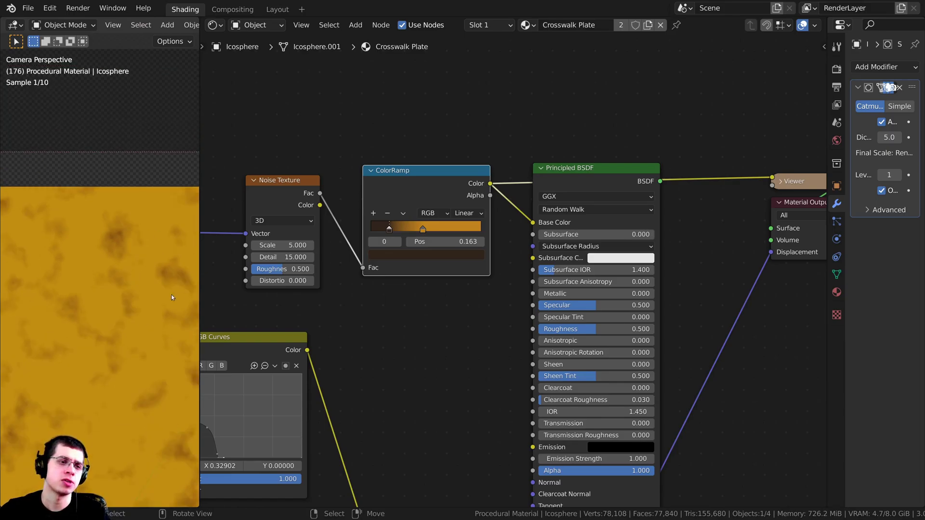
{"action": "scroll", "coordinate": [574, 172], "scroll_direction": "down", "scroll_amount": 2}
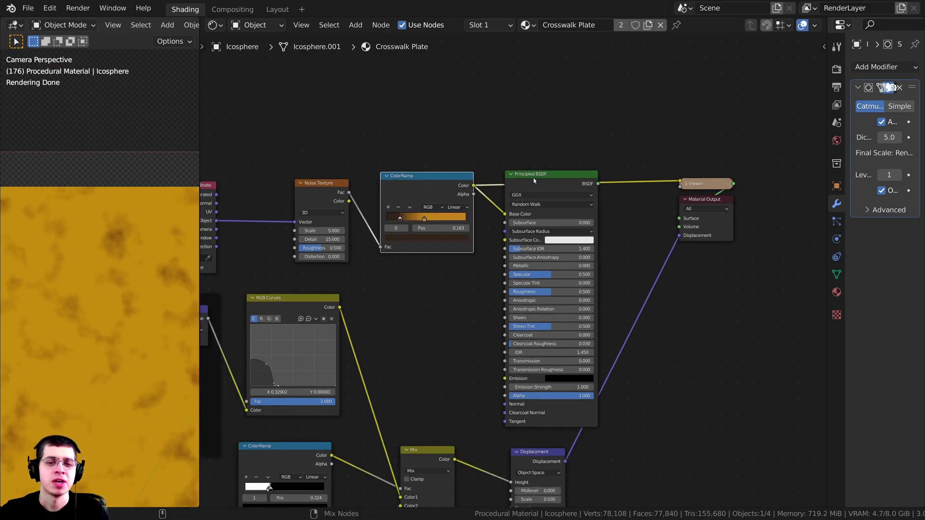
{"action": "scroll", "coordinate": [538, 182], "scroll_direction": "up", "scroll_amount": 3}
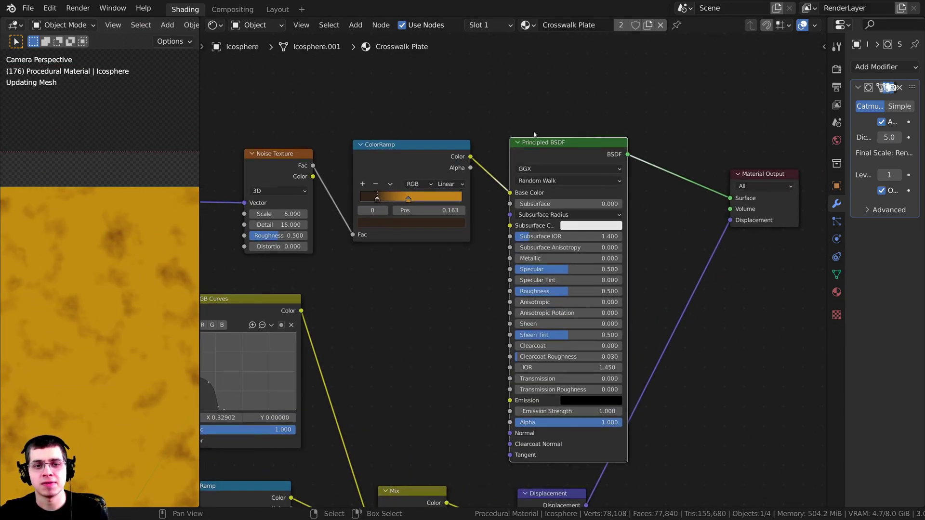
Step: Connect the Noise Texture's Fac output to the Principled BSDF's Normal input
{"action": "middle_click_drag", "start_coordinate": [554, 182], "coordinate": [623, 160]}
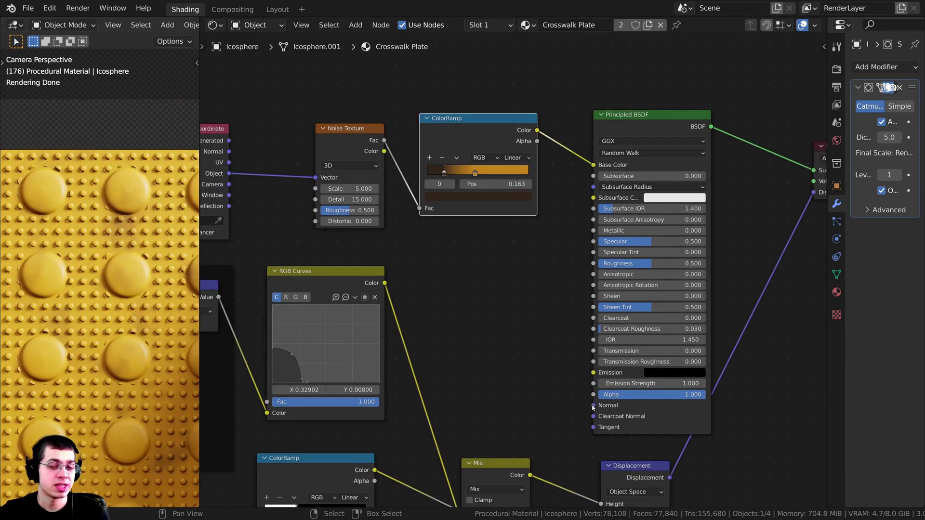
{"action": "left_click_drag", "start_coordinate": [593, 406], "coordinate": [548, 361]}
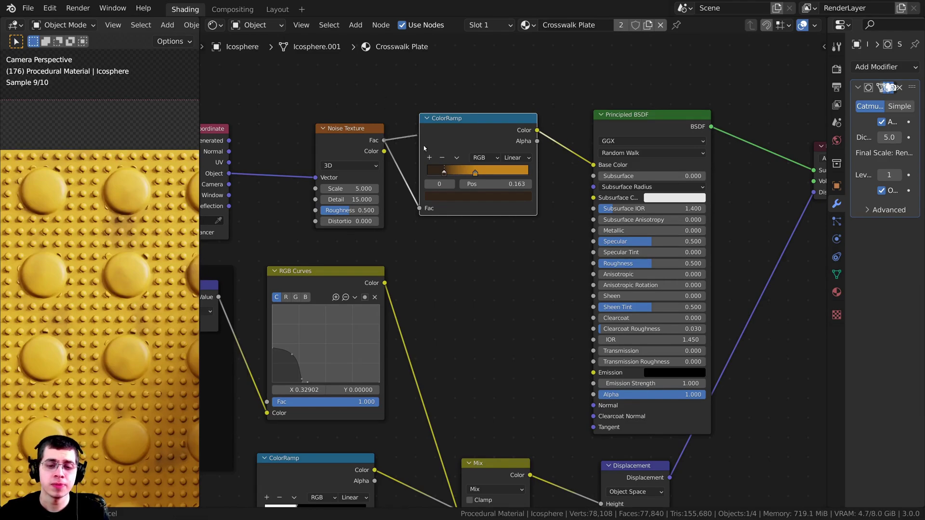
{"action": "left_click_drag", "start_coordinate": [384, 141], "coordinate": [594, 406]}
Step: Insert a Bump node on the link between the Noise Texture's Fac output and the Principled BSDF's Normal input
{"action": "scroll", "coordinate": [405, 268], "scroll_direction": "up", "scroll_amount": 1}
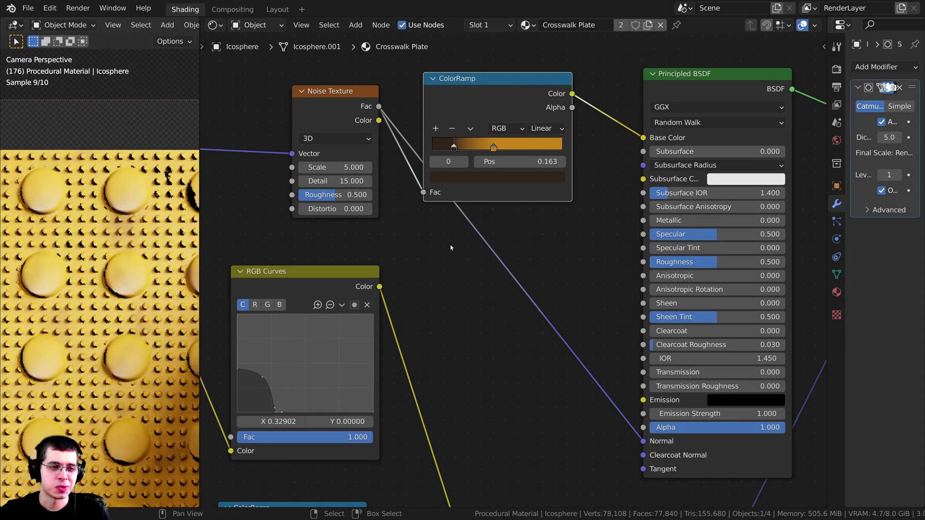
{"action": "key", "text": "shift+a"}
{"action": "type", "text": "bu"}
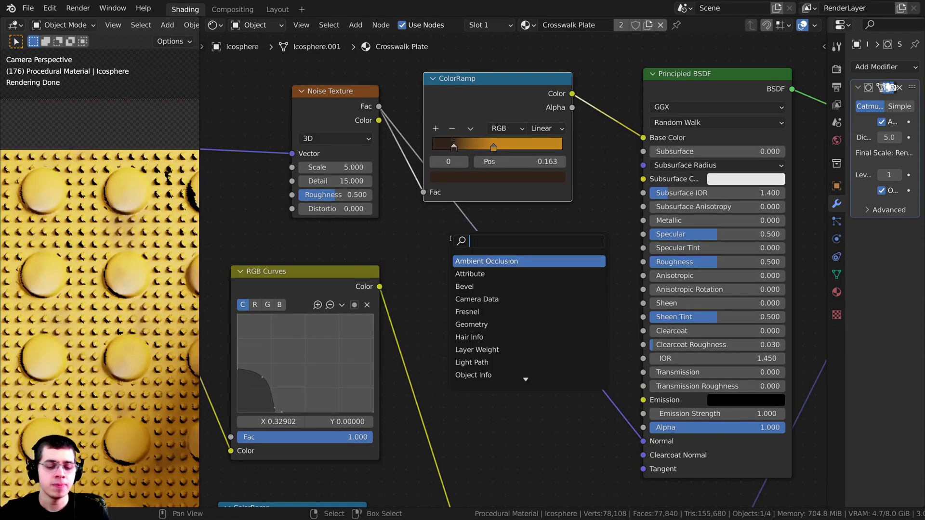
{"action": "type", "text": "mp"}
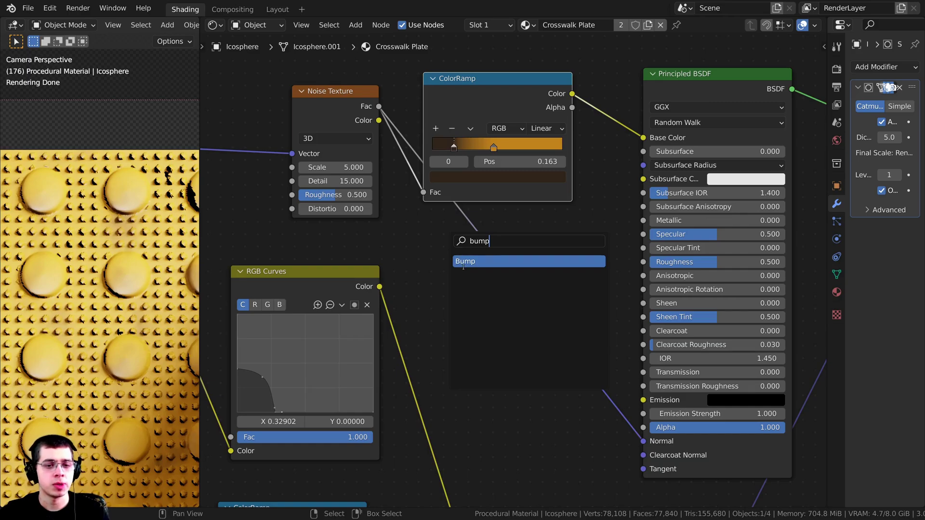
{"action": "key", "text": "Return"}
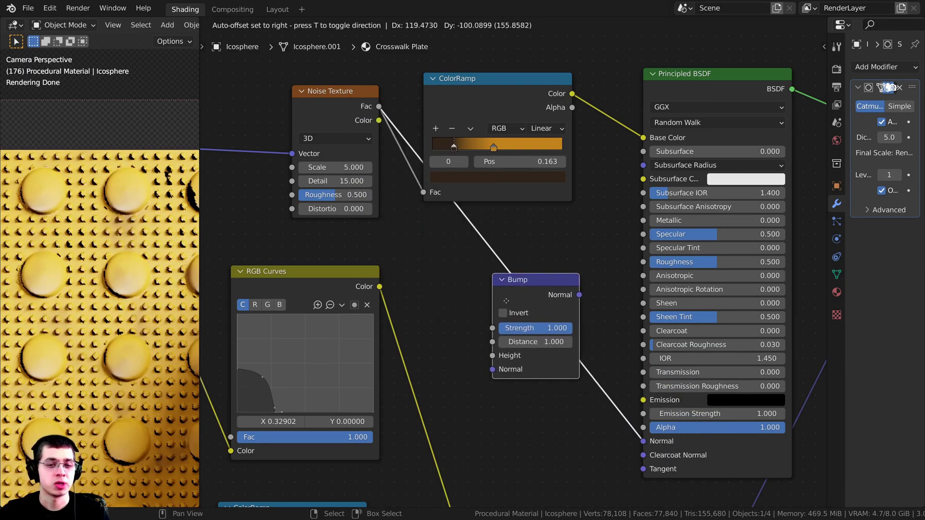
{"action": "left_click", "coordinate": [511, 280]}
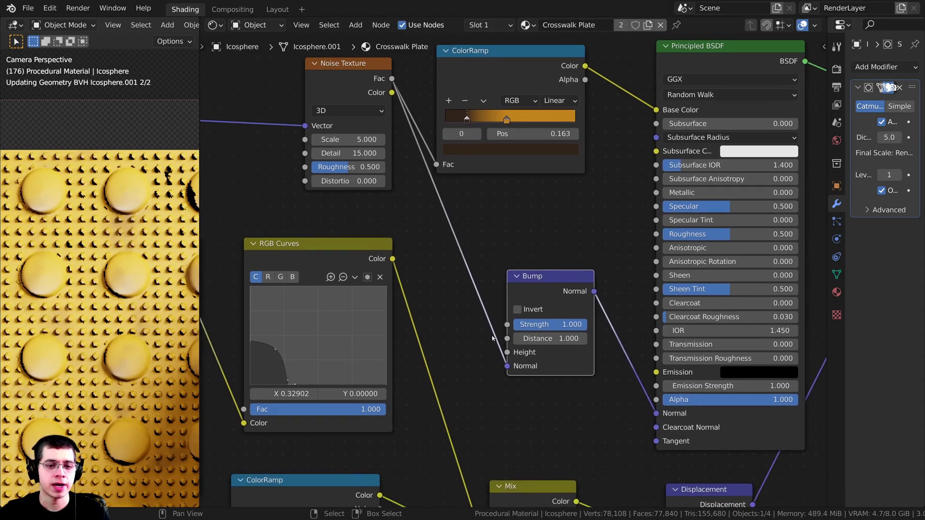
Step: Reroute the noise link from the Bump node's Normal input to its Height input
{"action": "mouse_move", "coordinate": [507, 366]}
{"action": "left_mouse_down"}
{"action": "mouse_move", "coordinate": [491, 363]}
{"action": "mouse_move", "coordinate": [501, 354]}
{"action": "left_mouse_up"}
{"action": "middle_click_drag", "start_coordinate": [500, 356], "coordinate": [454, 333]}
{"action": "scroll", "coordinate": [438, 306], "scroll_direction": "up", "scroll_amount": 3}
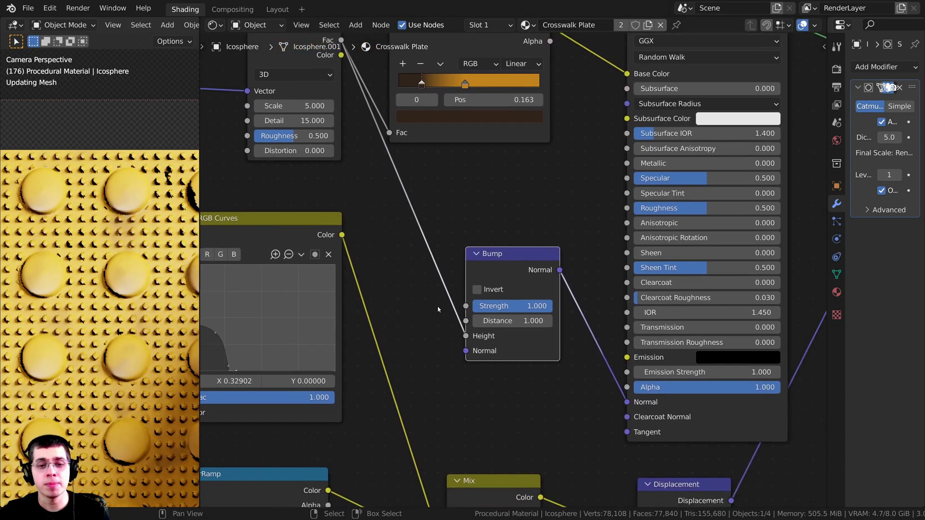
{"action": "left_click_drag", "start_coordinate": [466, 261], "coordinate": [447, 292]}
Step: Set the Bump node's Strength to 0.05 and check the surface detail up close
{"action": "middle_click_drag", "start_coordinate": [568, 396], "coordinate": [563, 337]}
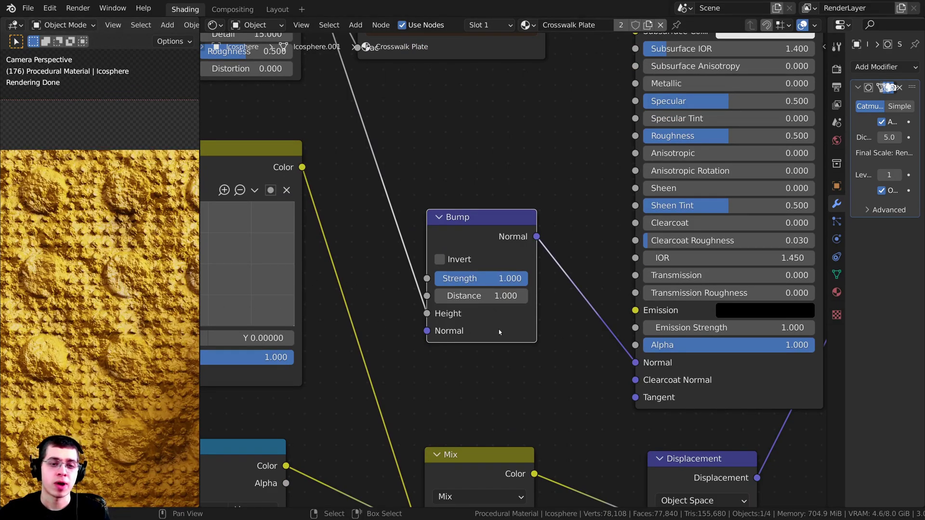
{"action": "left_click", "coordinate": [482, 280]}
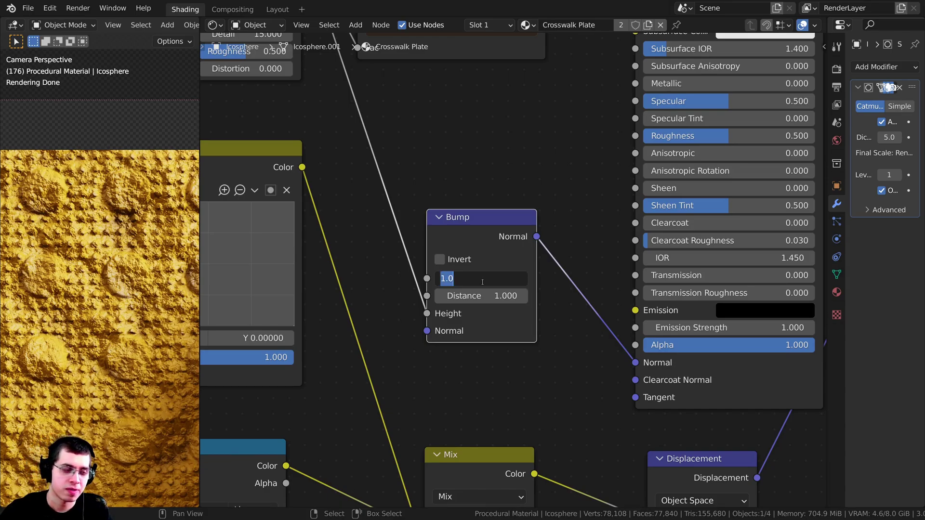
{"action": "type", "text": ".05"}
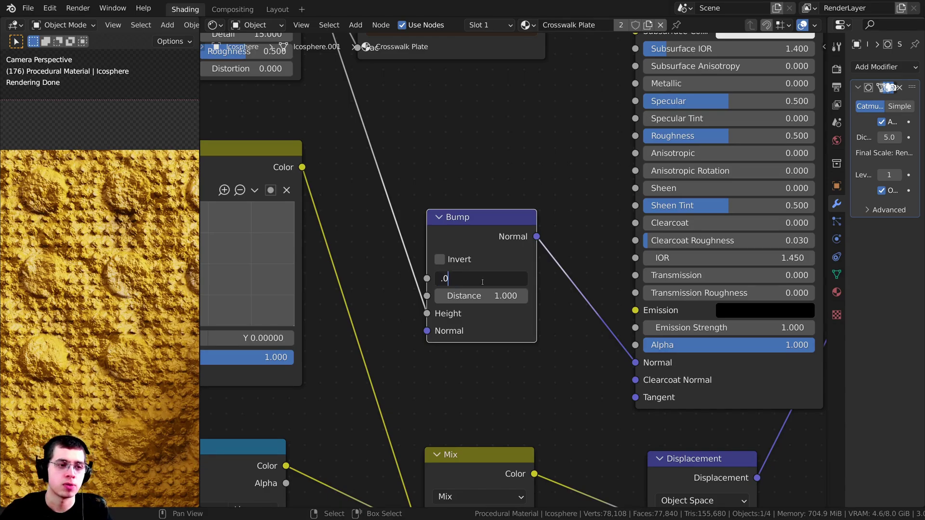
{"action": "key", "text": "Return"}
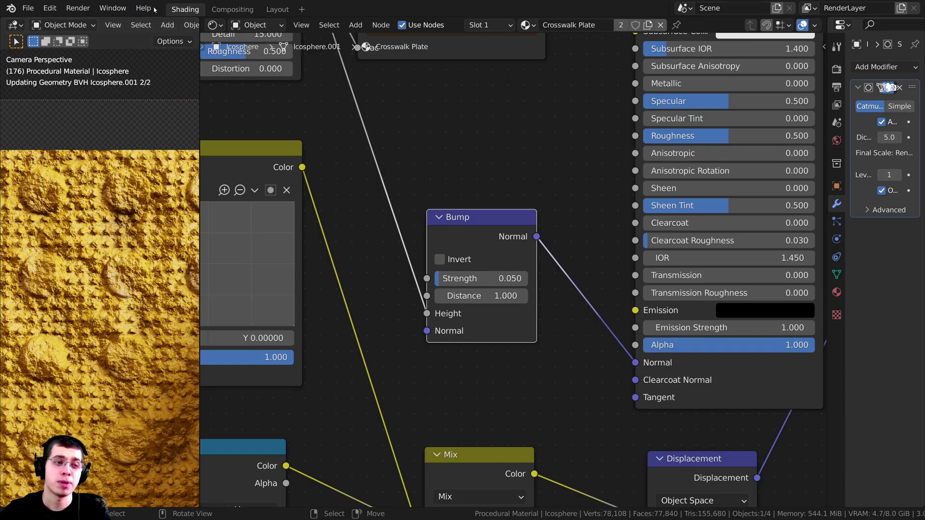
{"action": "scroll", "coordinate": [88, 268], "scroll_direction": "up", "scroll_amount": 6}
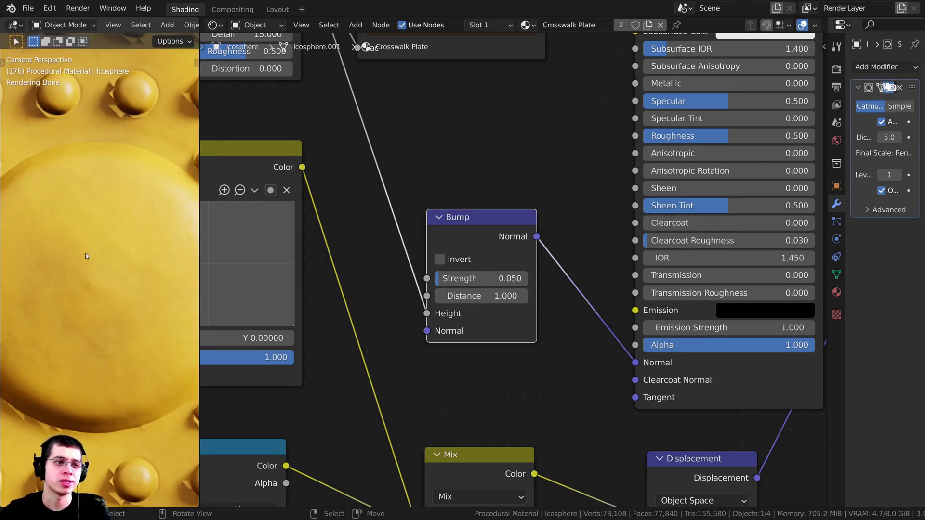
{"action": "scroll", "coordinate": [92, 316], "scroll_direction": "down", "scroll_amount": 5}
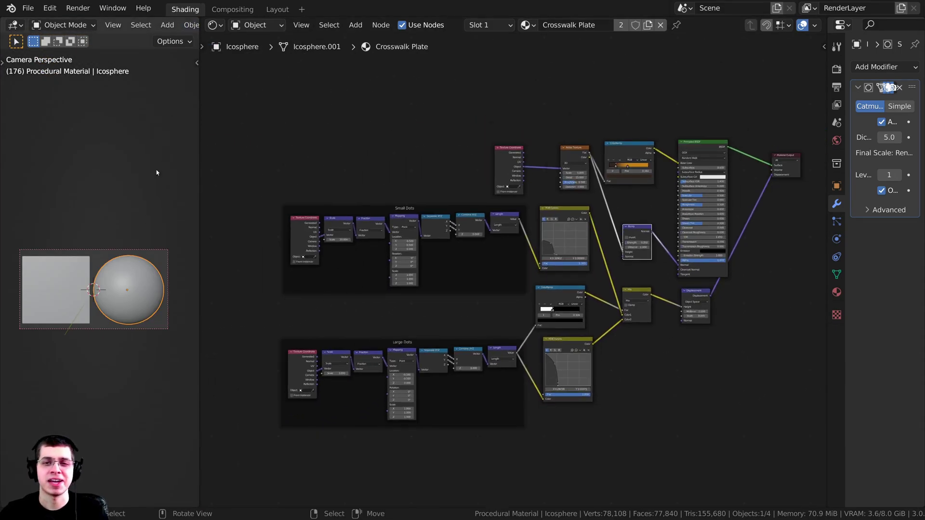
Step: Save the file and show the rendered image of the finished material
{"action": "key", "text": "ctrl+s"}
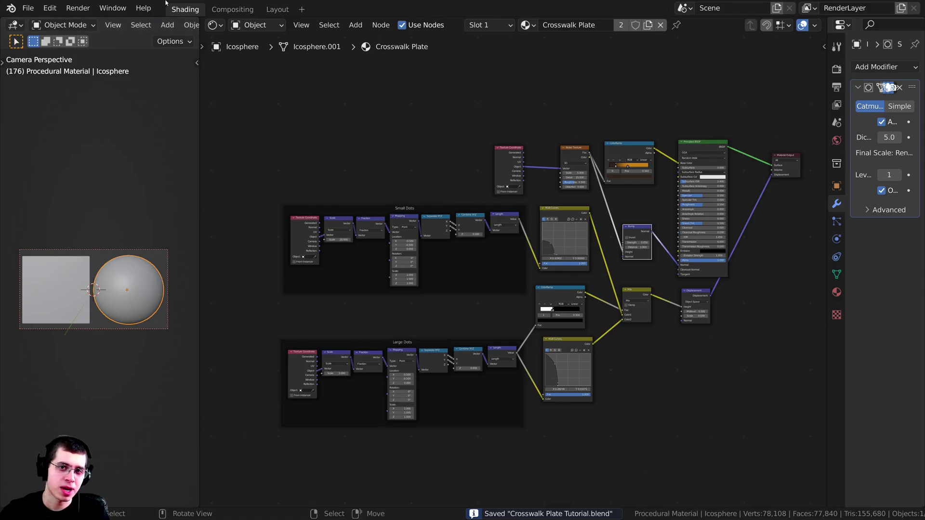
{"action": "middle_click_drag", "start_coordinate": [101, 254], "coordinate": [104, 278]}
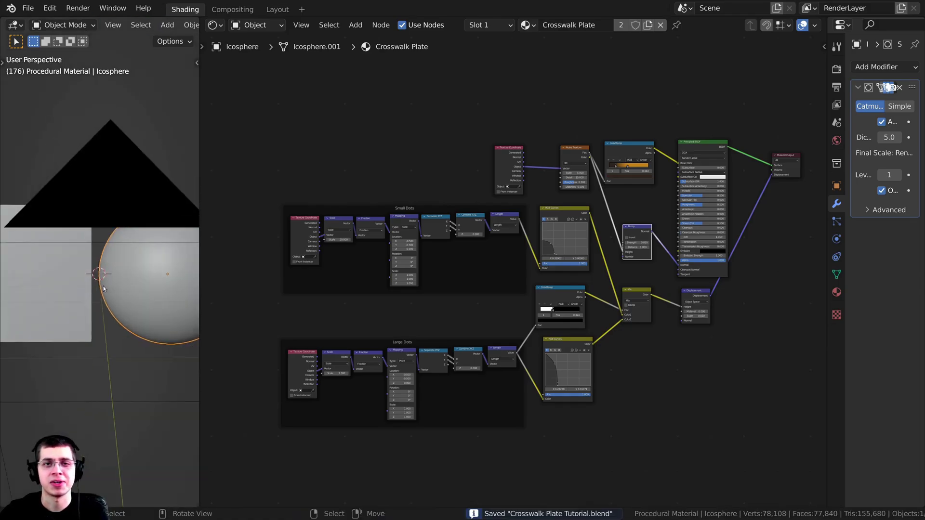
{"action": "key", "text": "F11"}
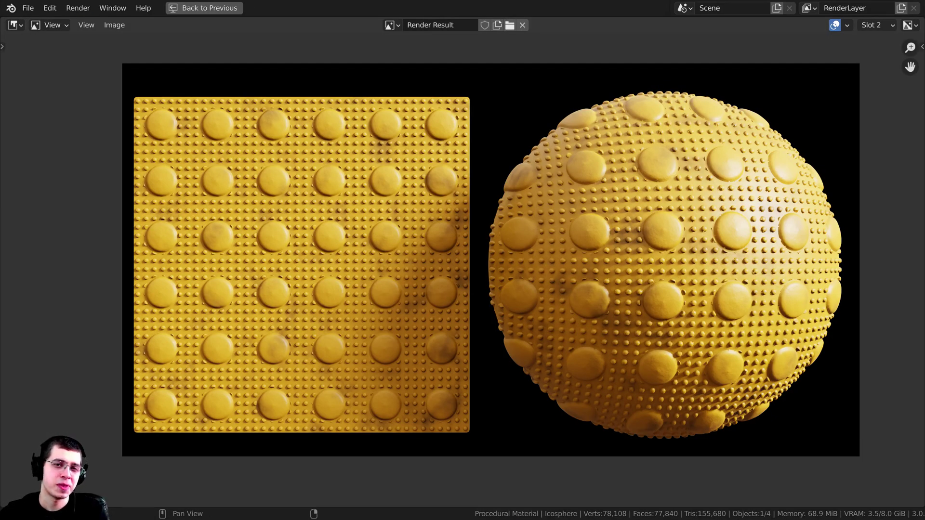